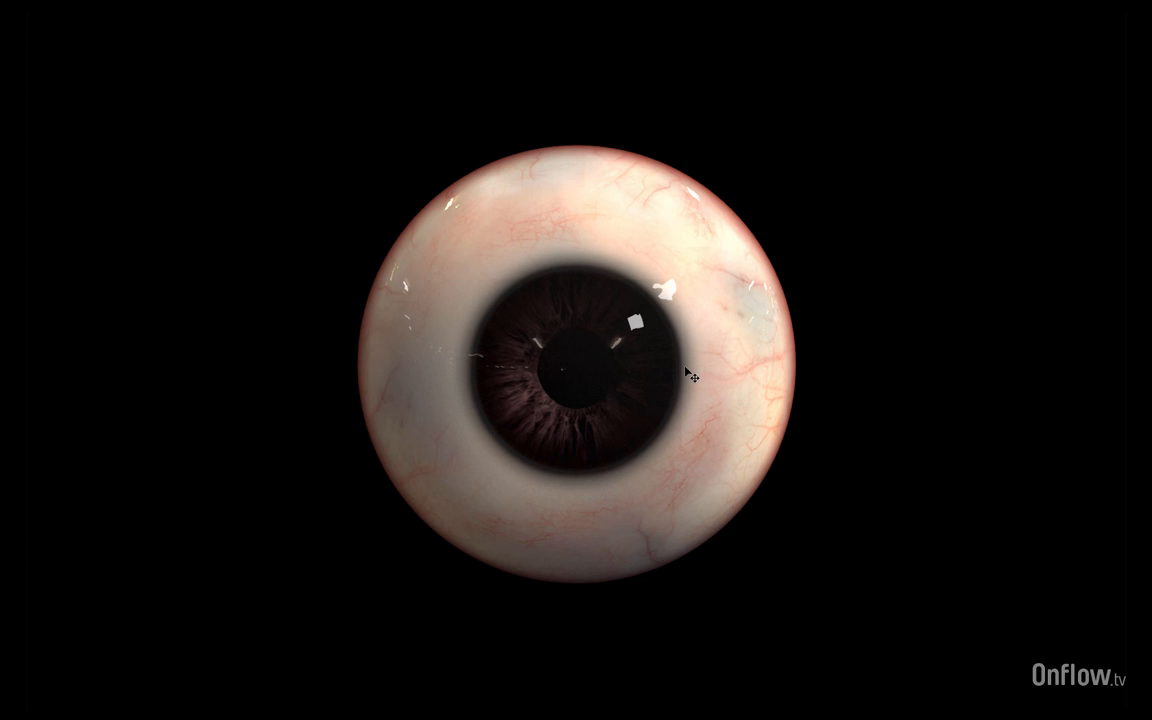
Step: Leave the full-screen view of the eye render and bring up the diffuse_aula6-Recovered.psd document
{"action": "key", "text": "f"}
{"action": "key", "text": "f"}
{"action": "key", "text": "f"}
{"action": "key", "text": "f"}
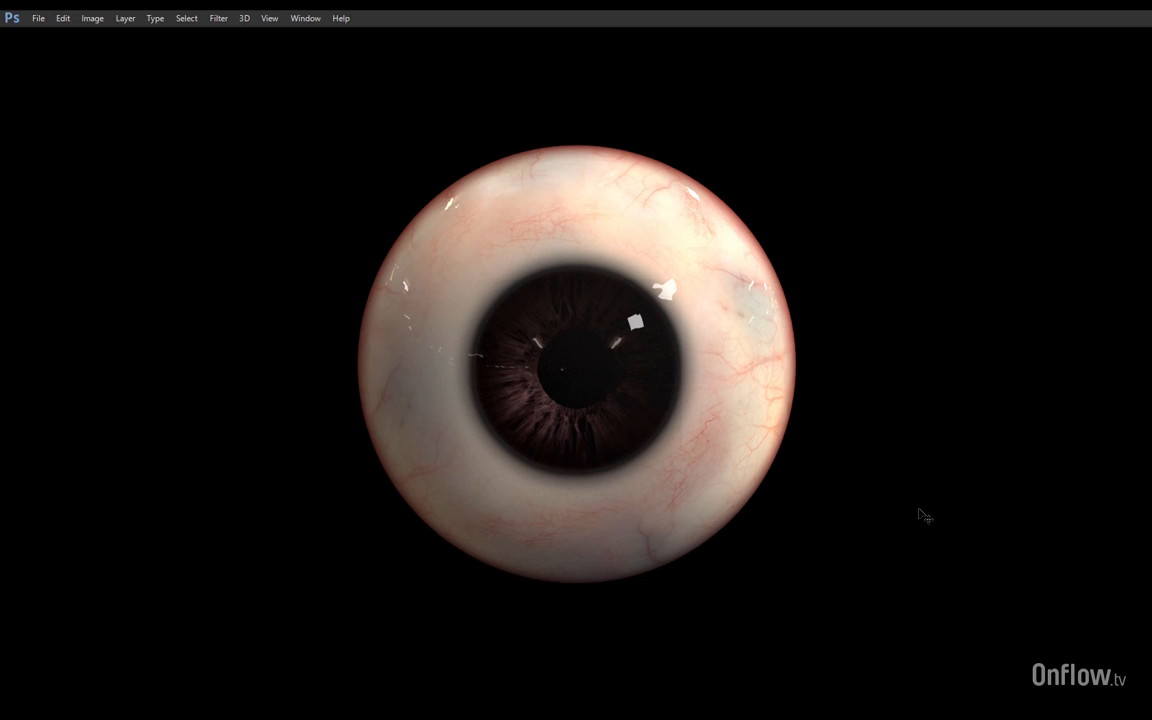
{"action": "left_click", "coordinate": [356, 67]}
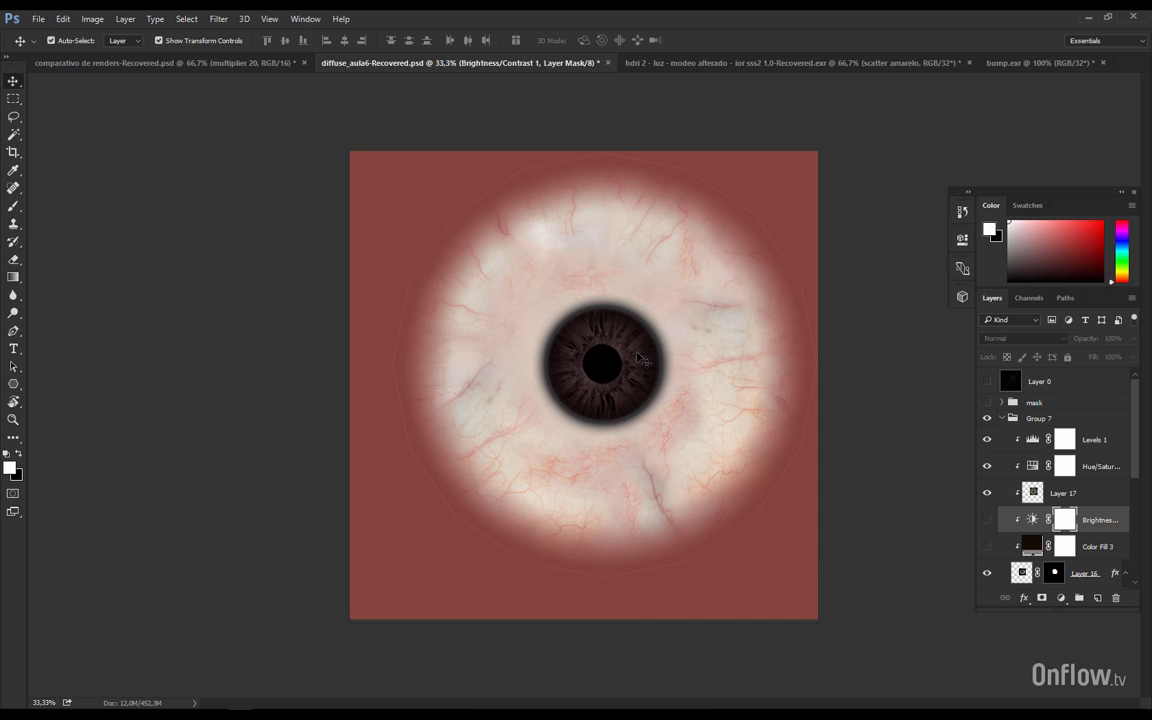
{"action": "key", "text": "ctrl+plus"}
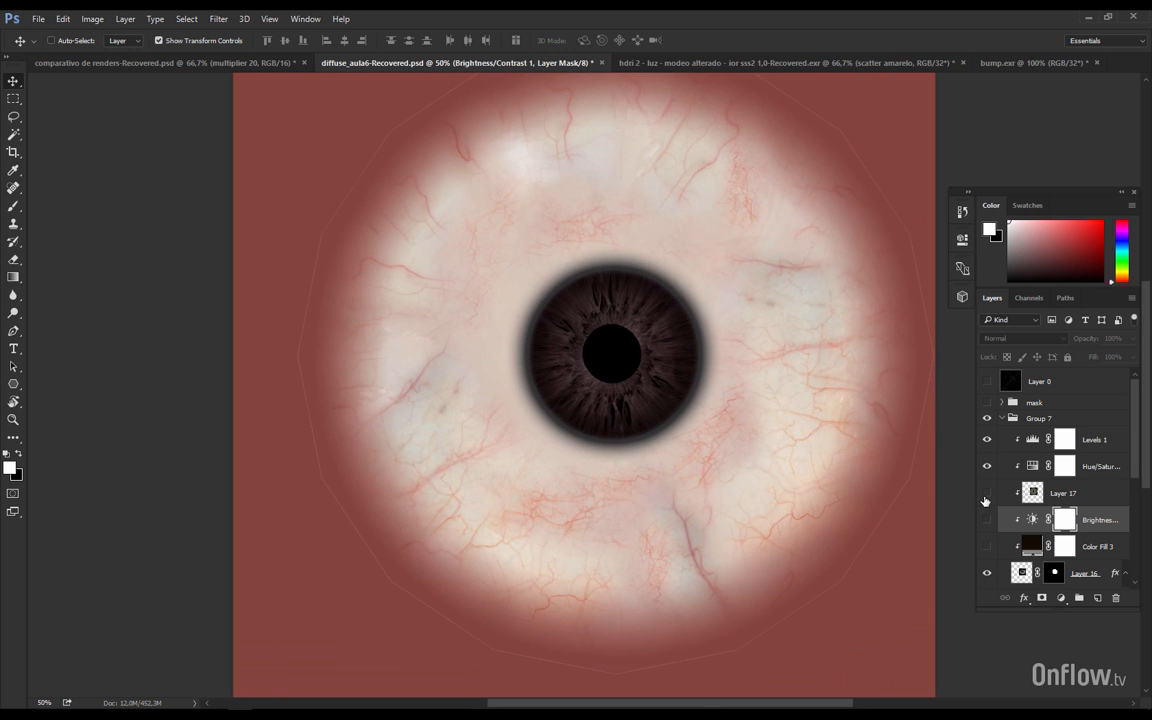
Step: Compare the iris with and without Layer 17, Levels 1 and Hue/Saturation 1, leaving all three visible
{"action": "left_click", "coordinate": [986, 494]}
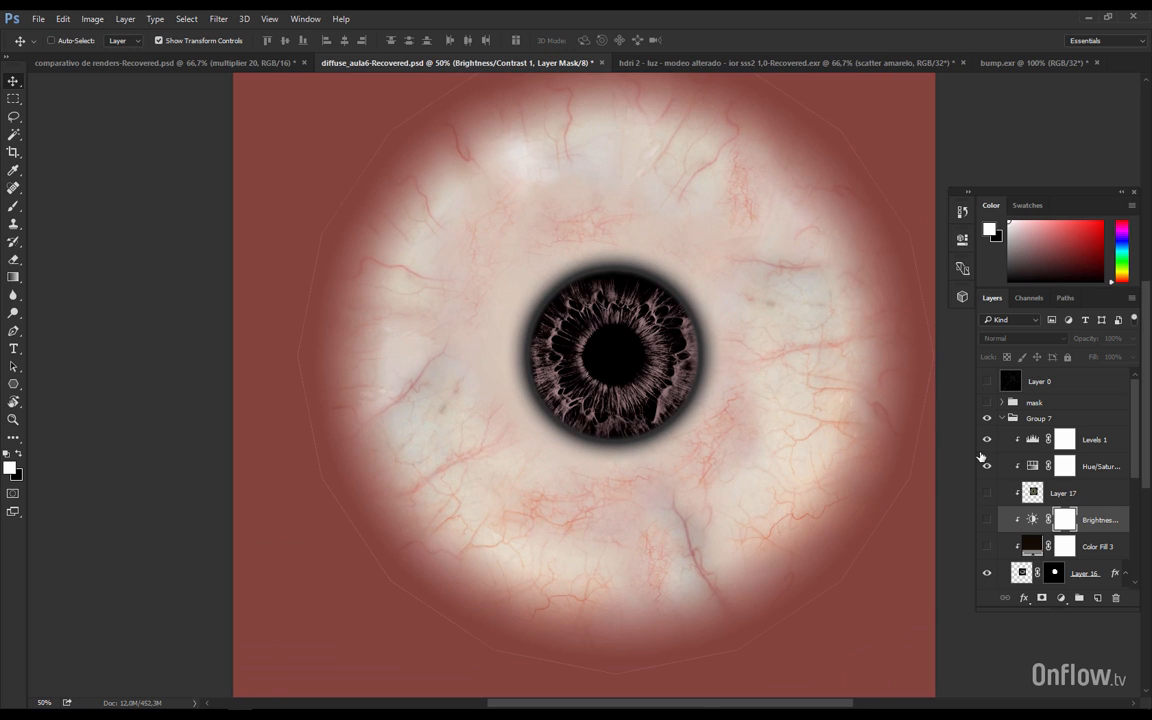
{"action": "left_click", "coordinate": [986, 439]}
{"action": "left_click", "coordinate": [986, 466]}
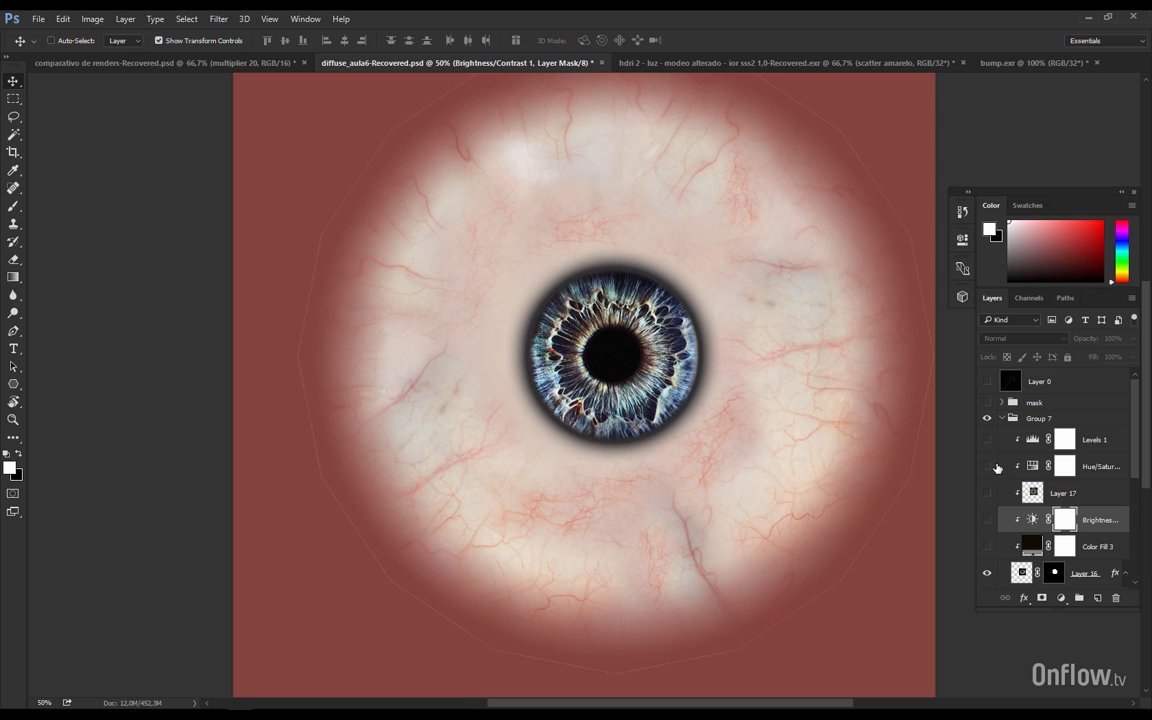
{"action": "left_click_drag", "start_coordinate": [739, 453], "coordinate": [671, 467]}
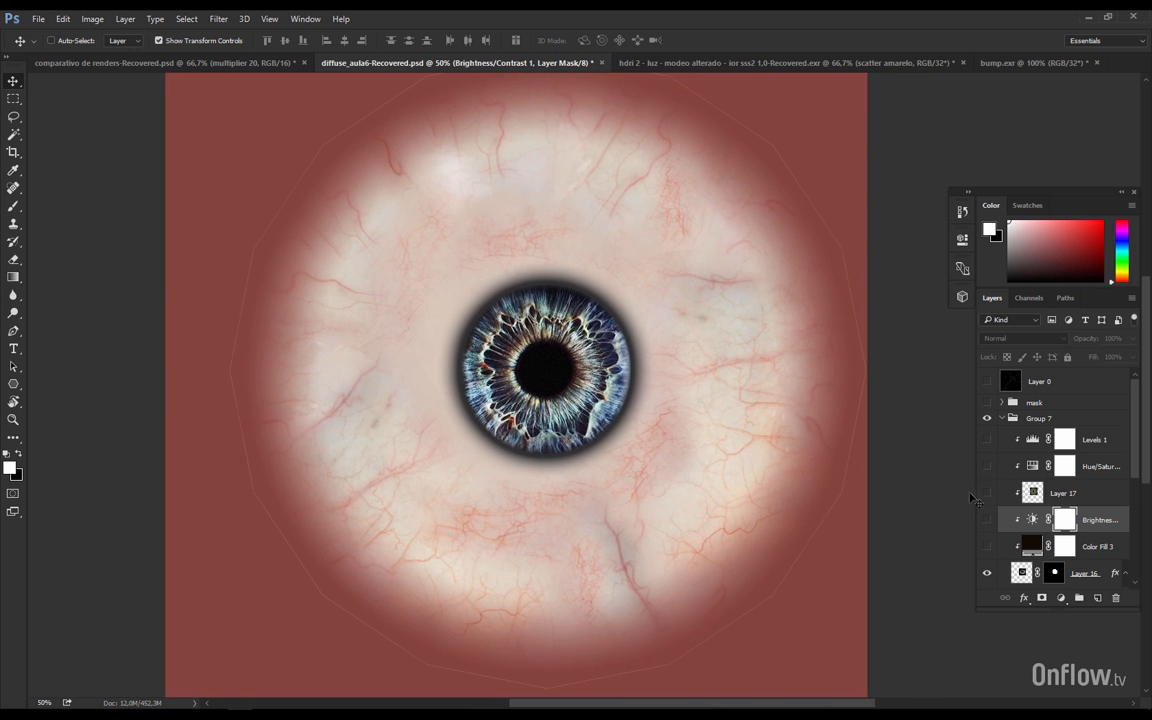
{"action": "left_click", "coordinate": [986, 493]}
{"action": "left_click", "coordinate": [986, 466]}
{"action": "left_click", "coordinate": [986, 439]}
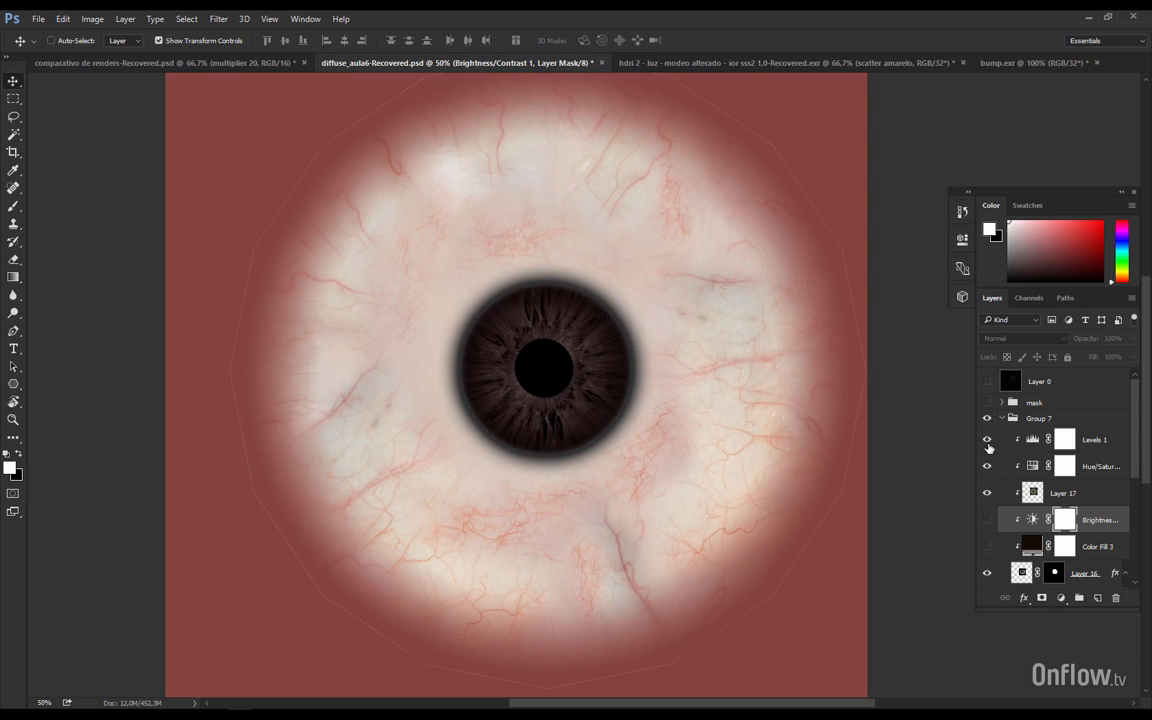
Step: View the green iris without Levels 1 and Hue/Saturation 1, and restore the visibility of both adjustments one at a time
{"action": "left_click", "coordinate": [986, 439]}
{"action": "left_click", "coordinate": [986, 466]}
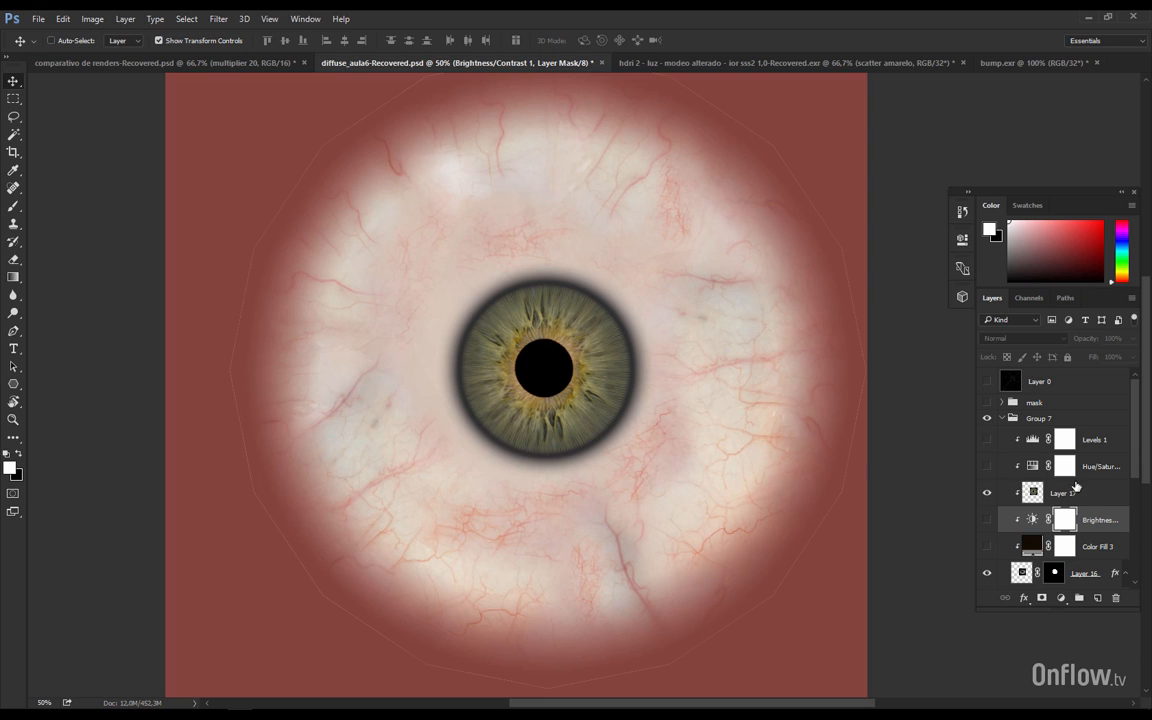
{"action": "left_click", "coordinate": [986, 466]}
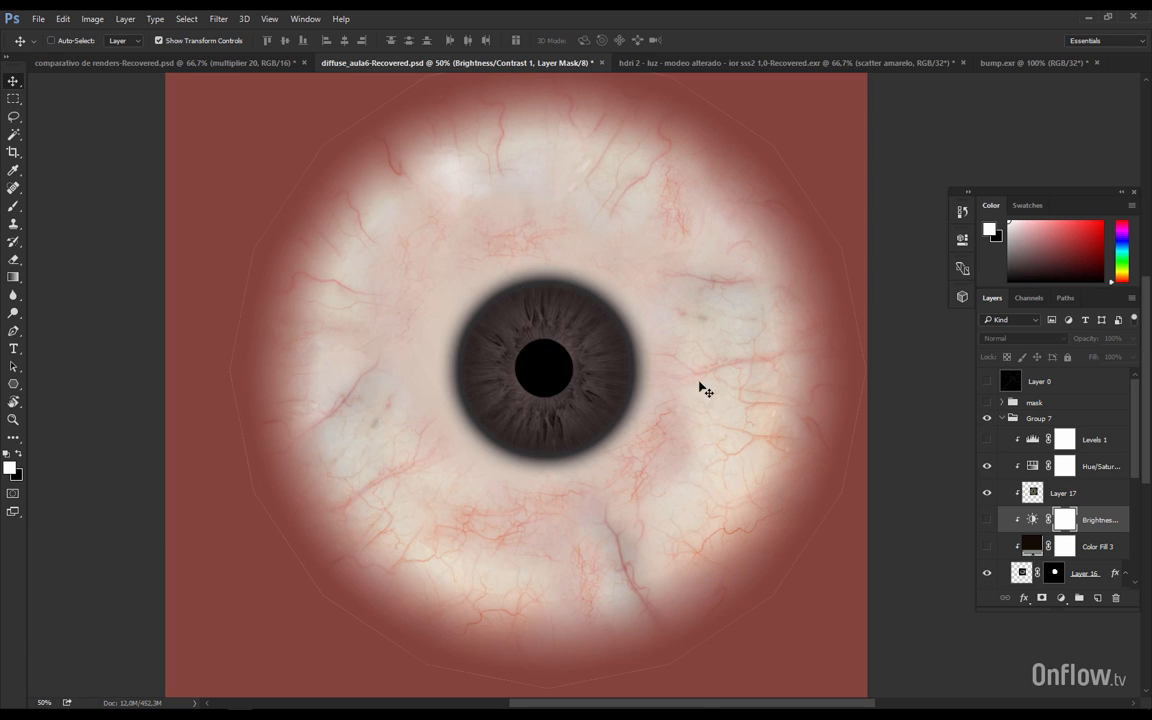
{"action": "left_click", "coordinate": [986, 441]}
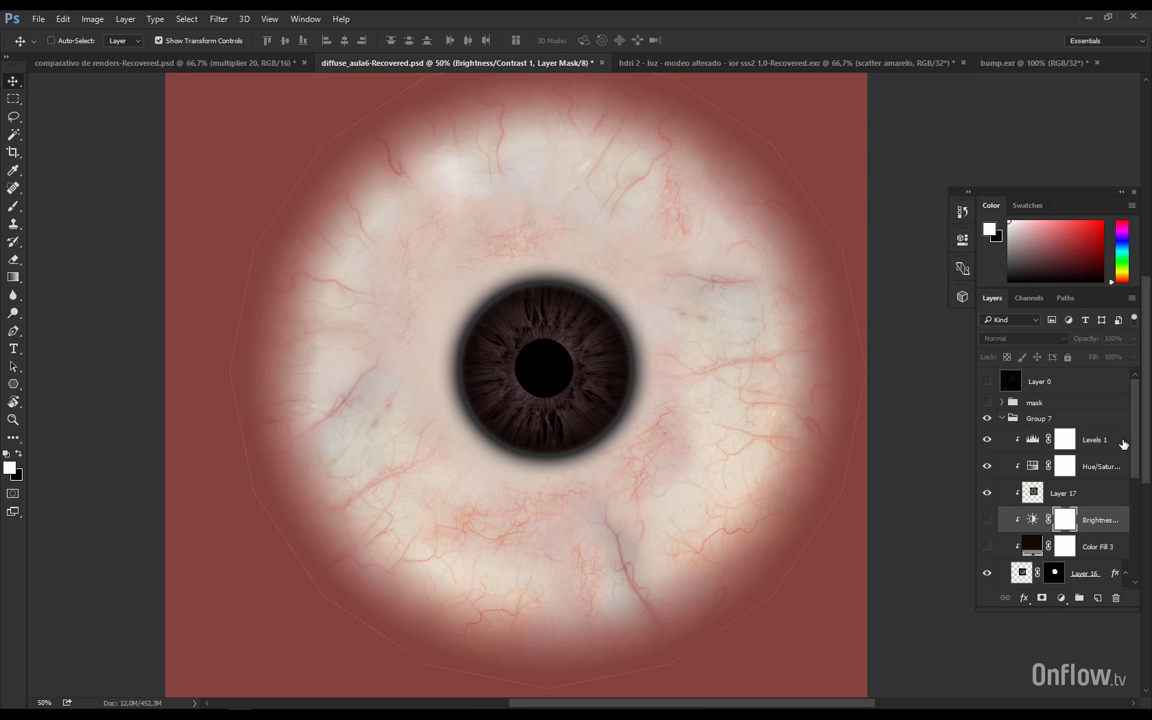
Step: Compare the sclera with and without the Polygon 1 copy 3 layer, leaving the layer visible
{"action": "left_click_drag", "start_coordinate": [1137, 442], "coordinate": [1133, 527]}
{"action": "scroll", "coordinate": [1133, 527], "scroll_direction": "down", "scroll_amount": 2}
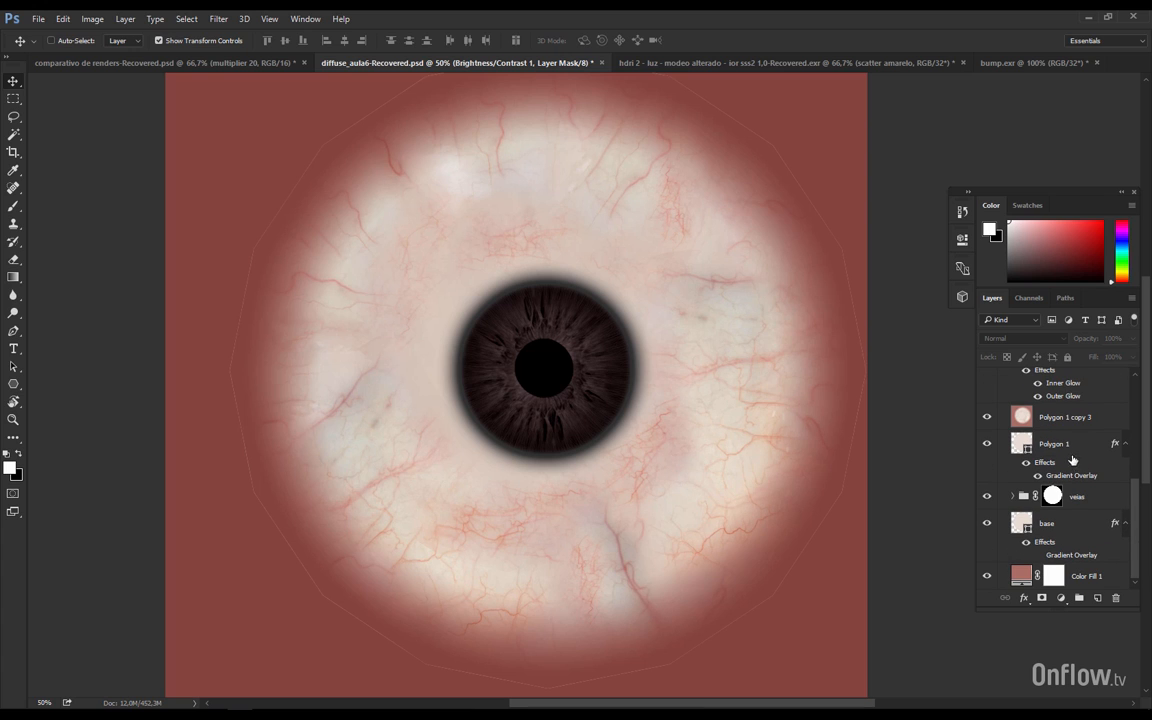
{"action": "left_click", "coordinate": [987, 417]}
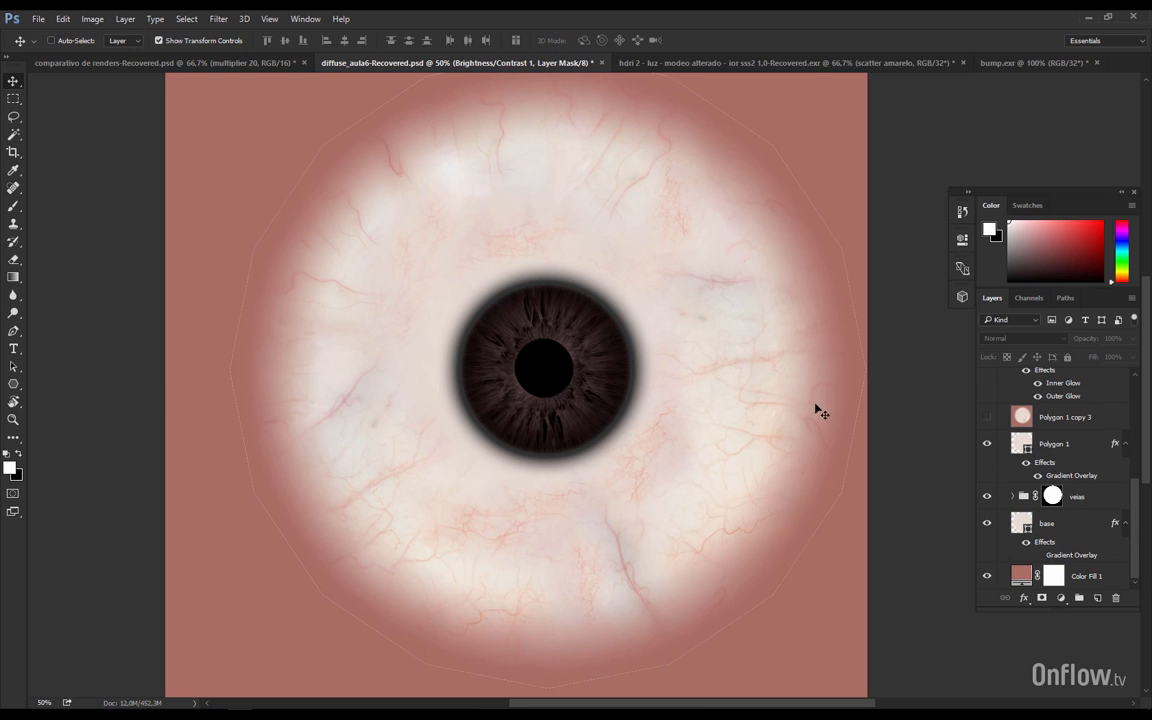
{"action": "left_click", "coordinate": [987, 416]}
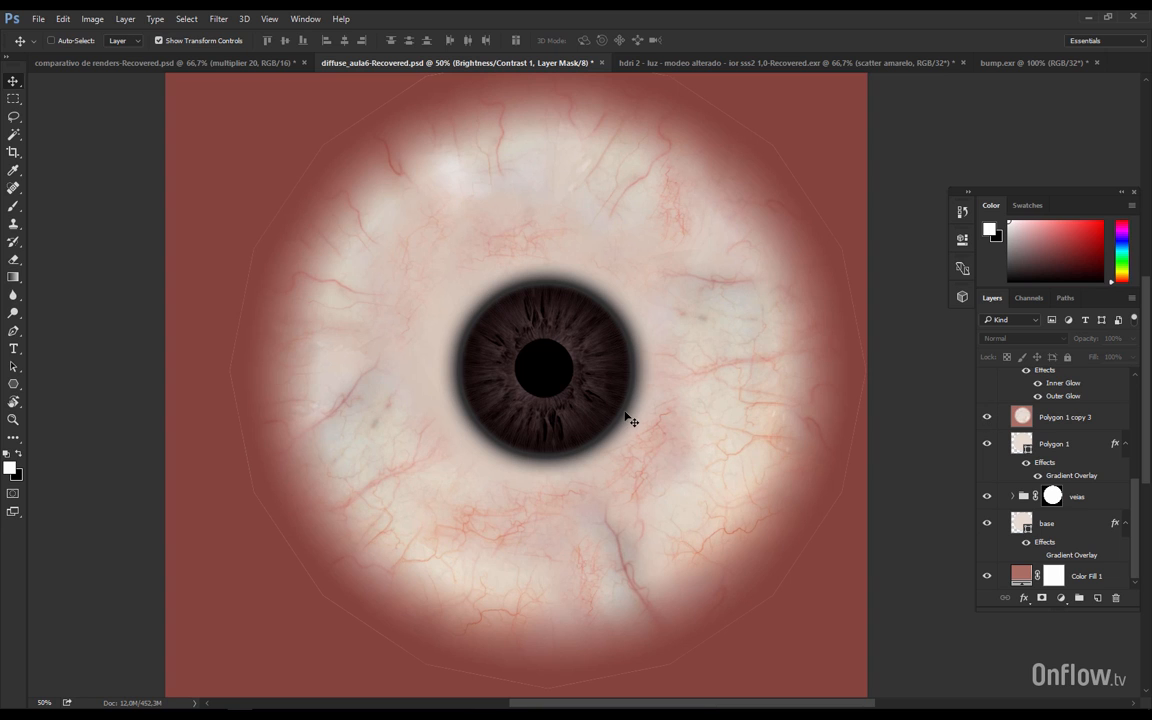
Step: Duplicate and merge the layers from Polygon 1 down to Color Fill 1, and set the merged copy's blend mode to Multiply
{"action": "left_click", "coordinate": [1055, 444]}
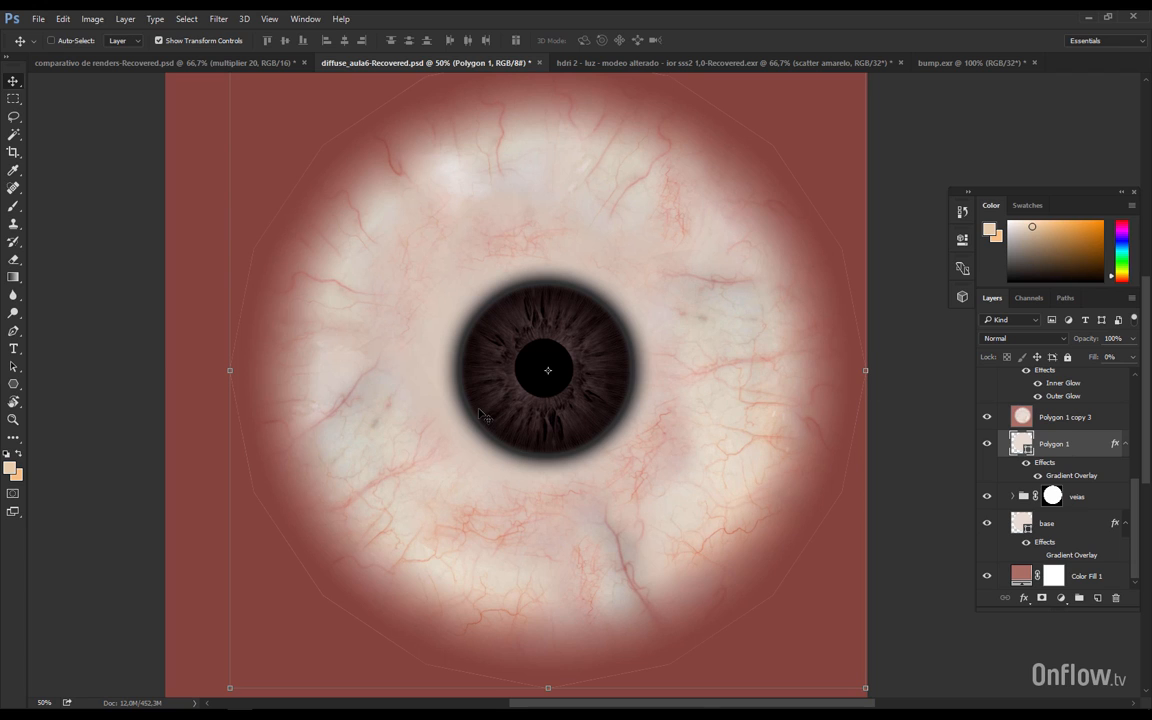
{"action": "left_click", "coordinate": [1090, 577], "text": "shift"}
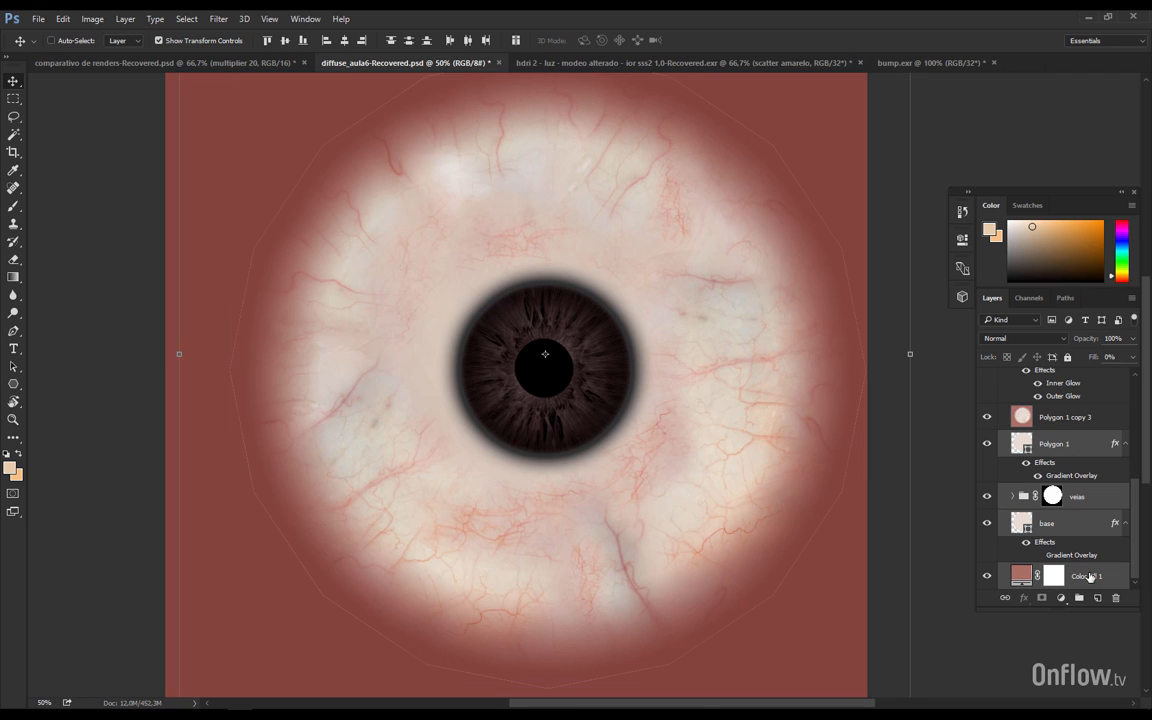
{"action": "key", "text": "ctrl+j"}
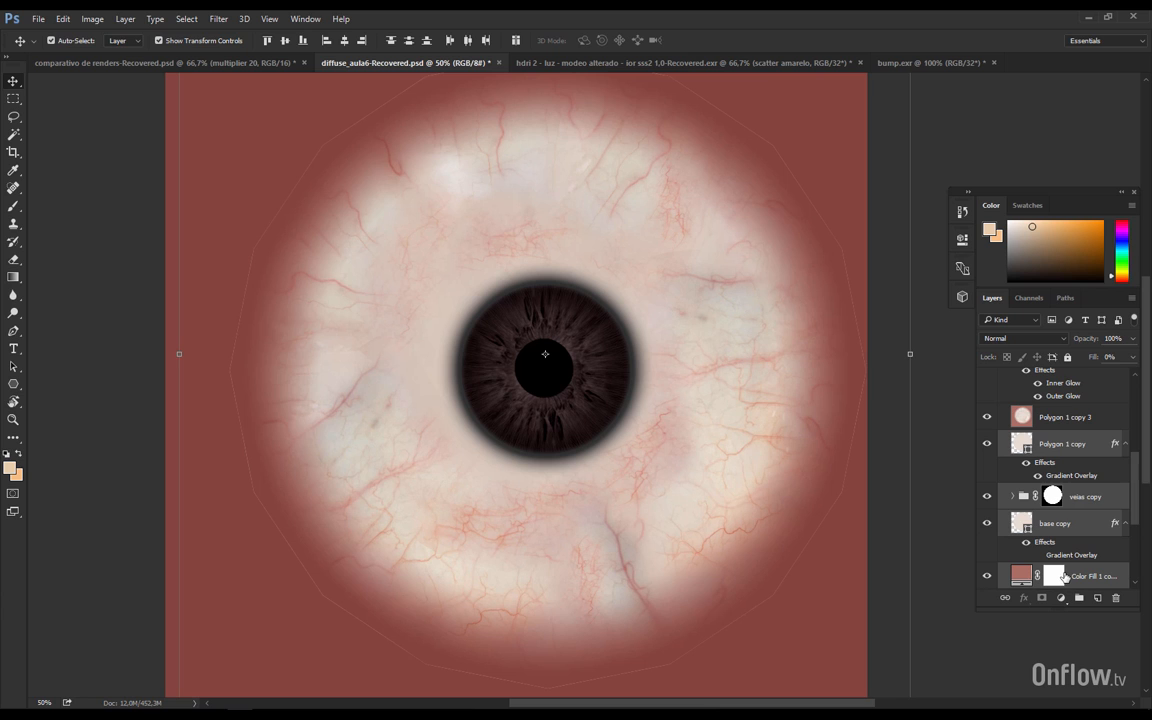
{"action": "key", "text": "ctrl+e"}
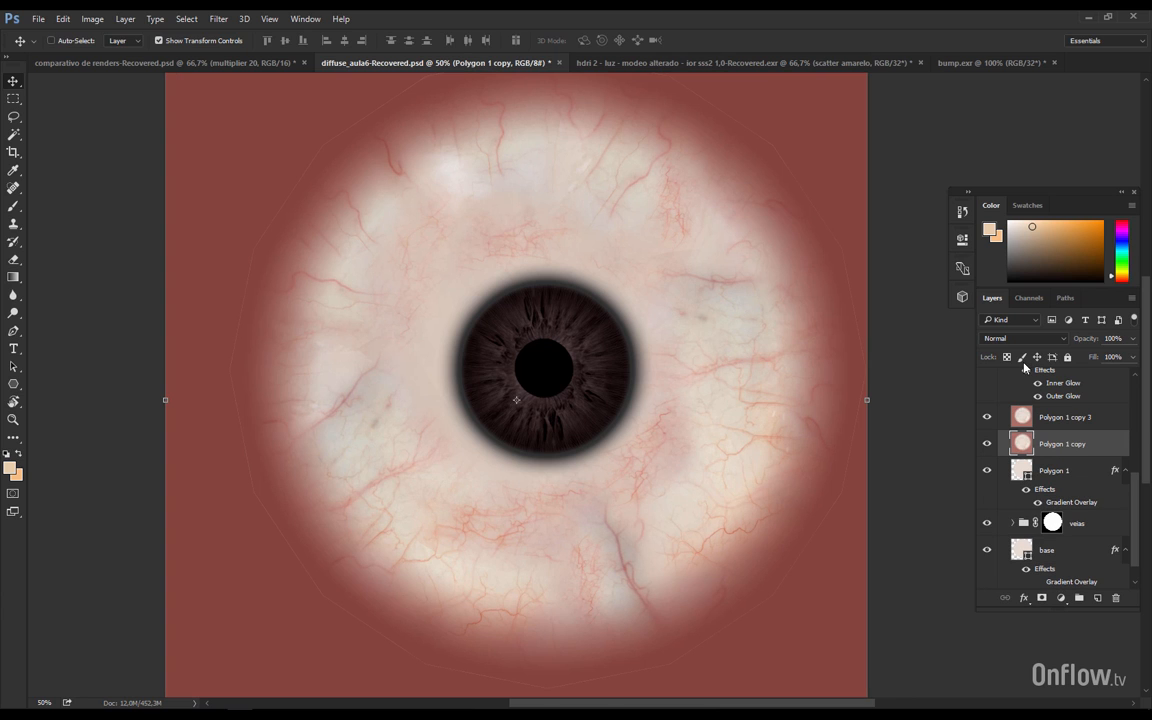
{"action": "left_click", "coordinate": [1003, 340]}
{"action": "left_click", "coordinate": [1005, 379]}
Step: Hide the merged Polygon 1 copy layer and set the opacity of Polygon 1 copy 3 to 28%
{"action": "left_click", "coordinate": [1057, 421]}
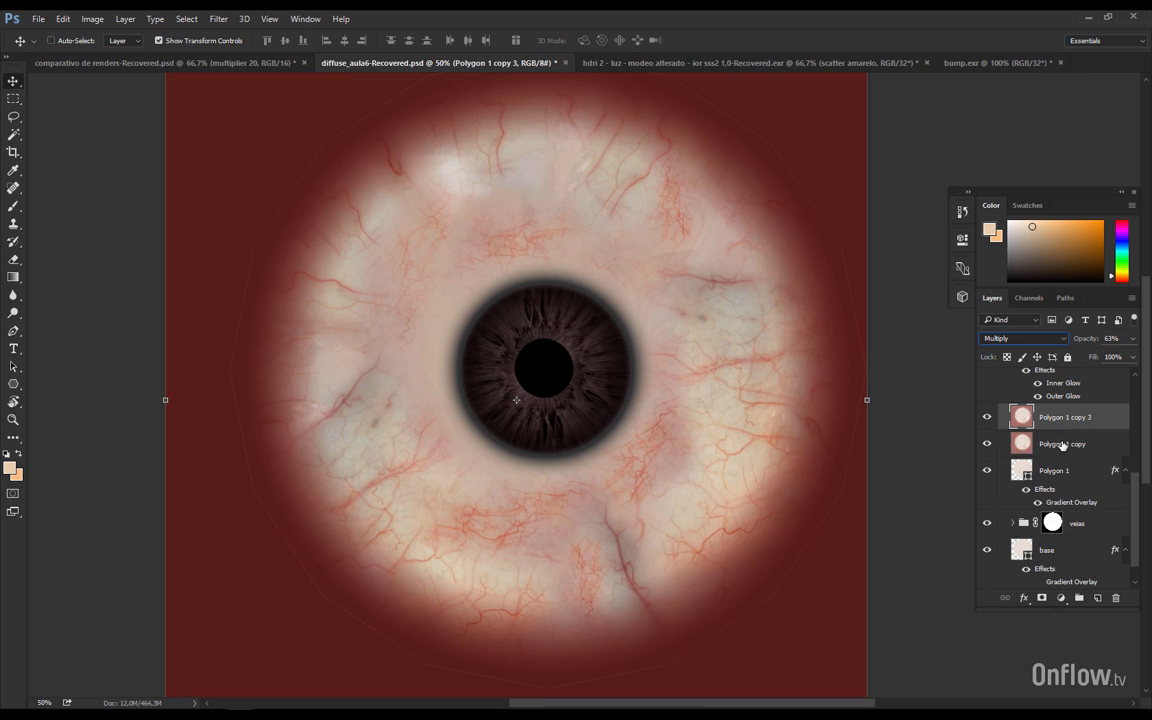
{"action": "left_click", "coordinate": [1063, 444]}
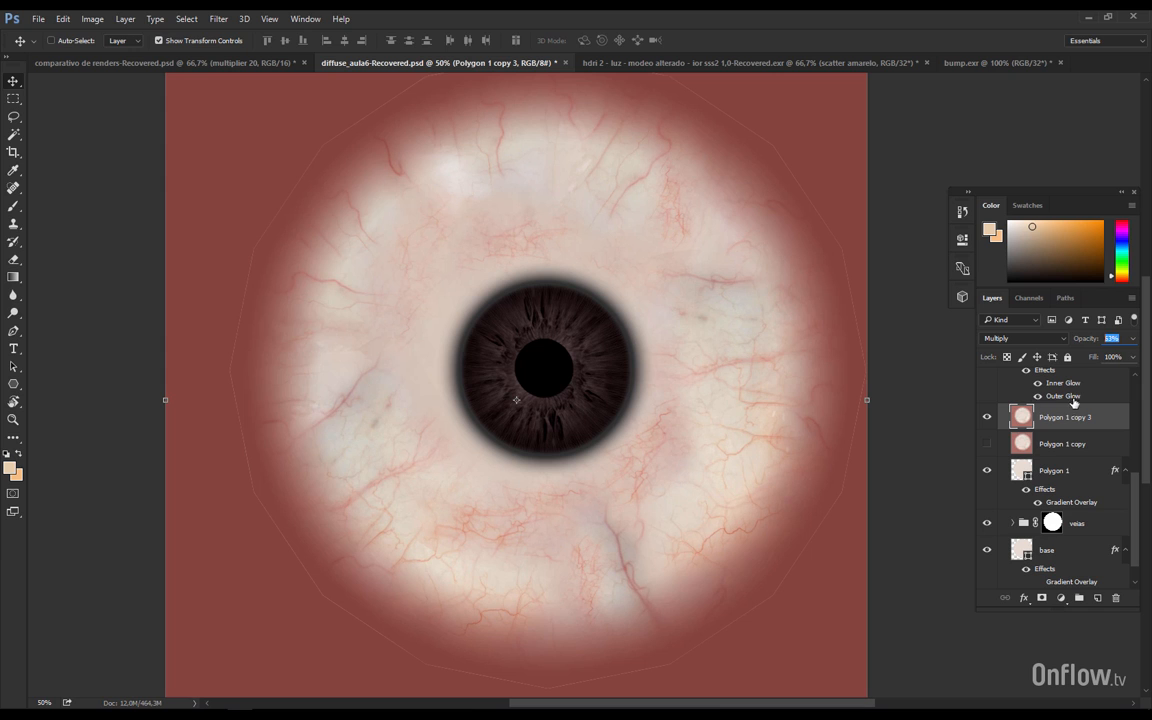
{"action": "left_click", "coordinate": [1132, 339]}
{"action": "left_click_drag", "start_coordinate": [1121, 357], "coordinate": [1084, 357]}
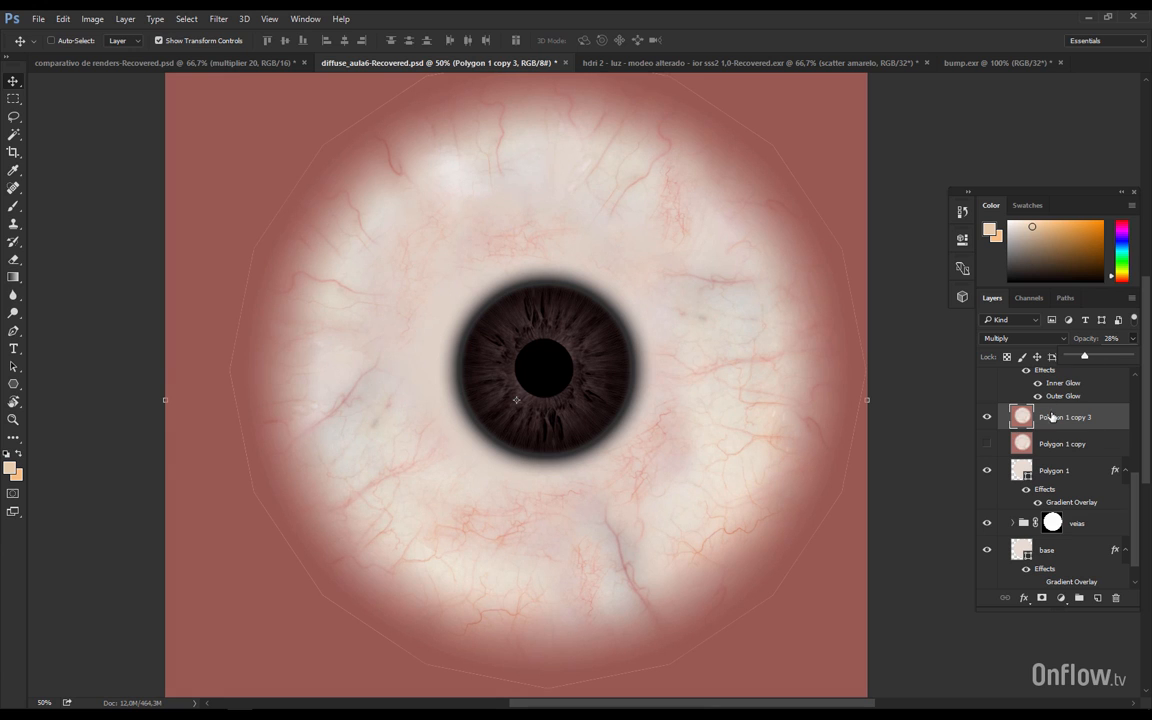
Step: Examine the colorize settings of the iris's Hue/Saturation 1 adjustment and close its properties
{"action": "scroll", "coordinate": [1133, 499], "scroll_direction": "up", "scroll_amount": 5}
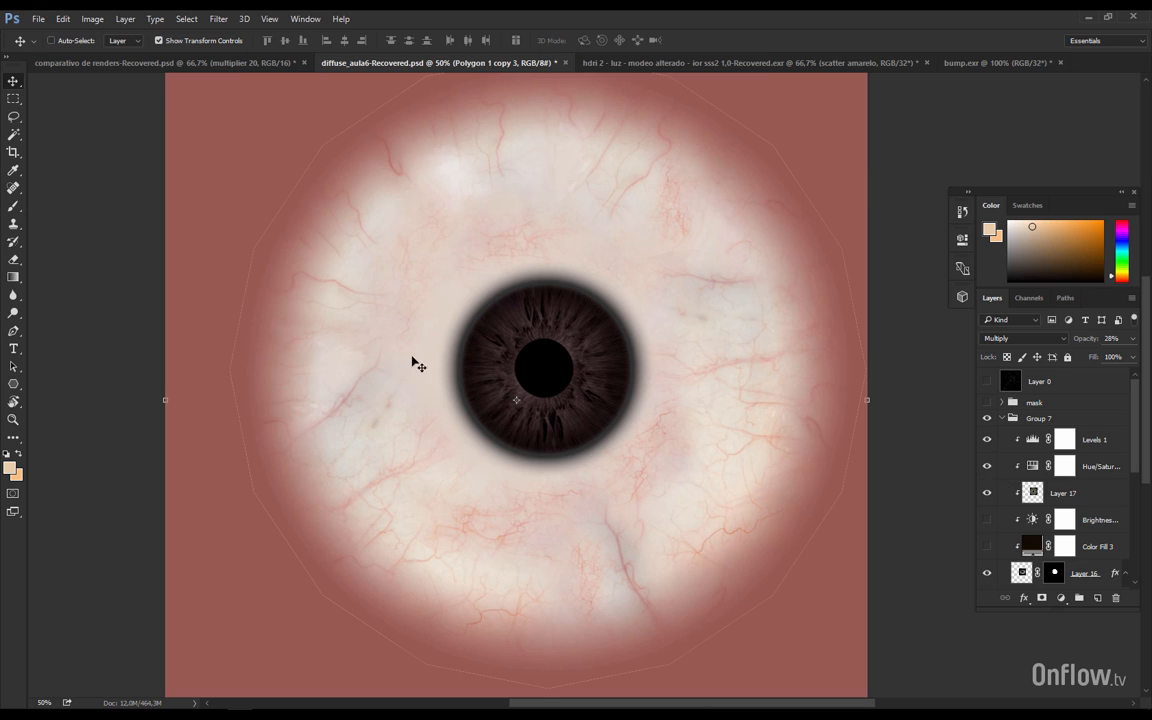
{"action": "double_click", "coordinate": [1033, 467]}
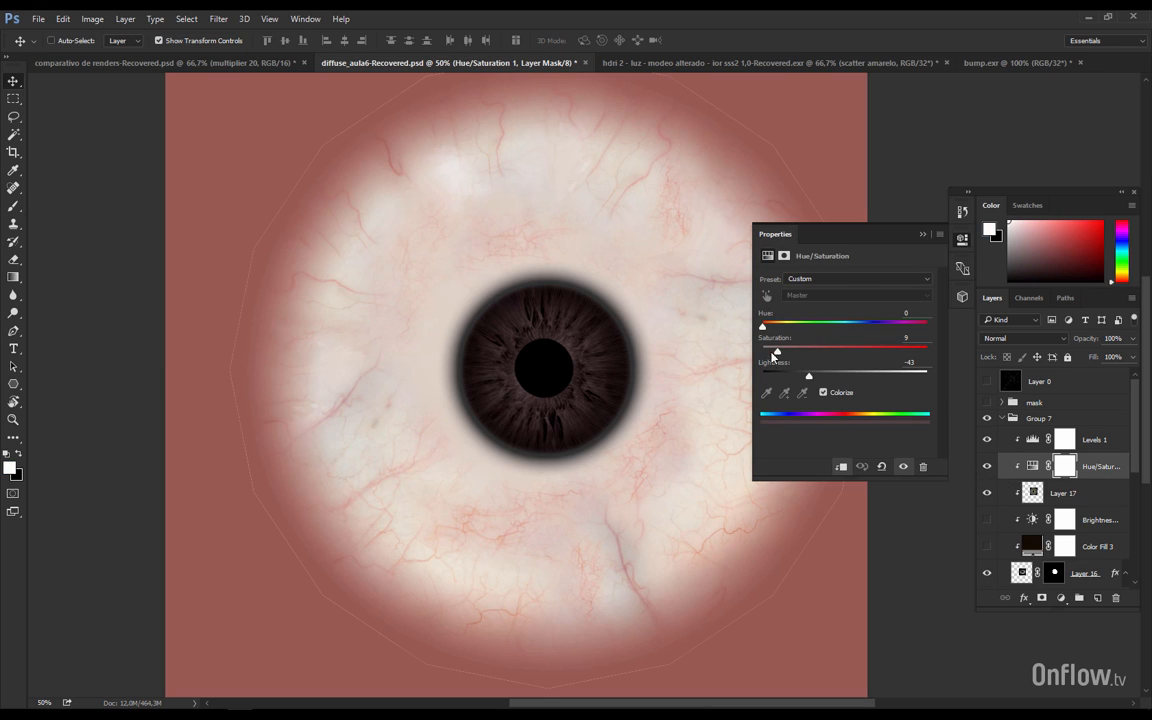
{"action": "left_click_drag", "start_coordinate": [764, 326], "coordinate": [736, 319]}
{"action": "left_click", "coordinate": [922, 235]}
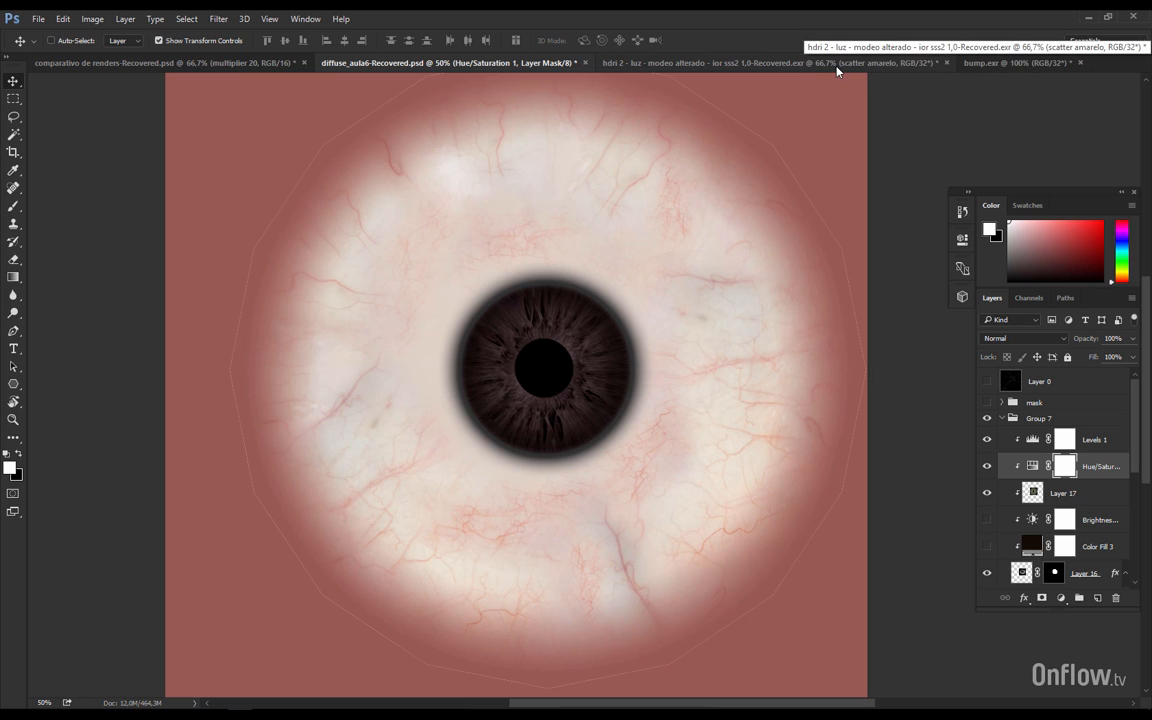
Step: Switch to the bump.exr document and show the multiplier 20 render layer above scatter azul
{"action": "left_click", "coordinate": [985, 63]}
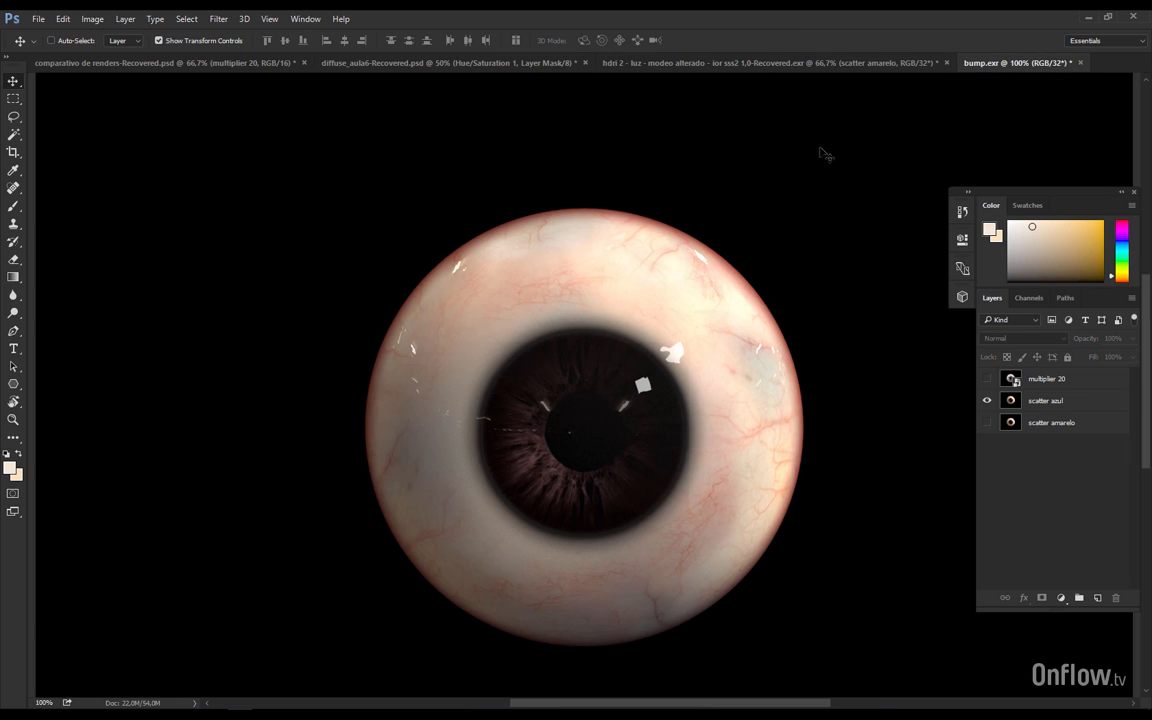
{"action": "left_click_drag", "start_coordinate": [648, 404], "coordinate": [586, 347]}
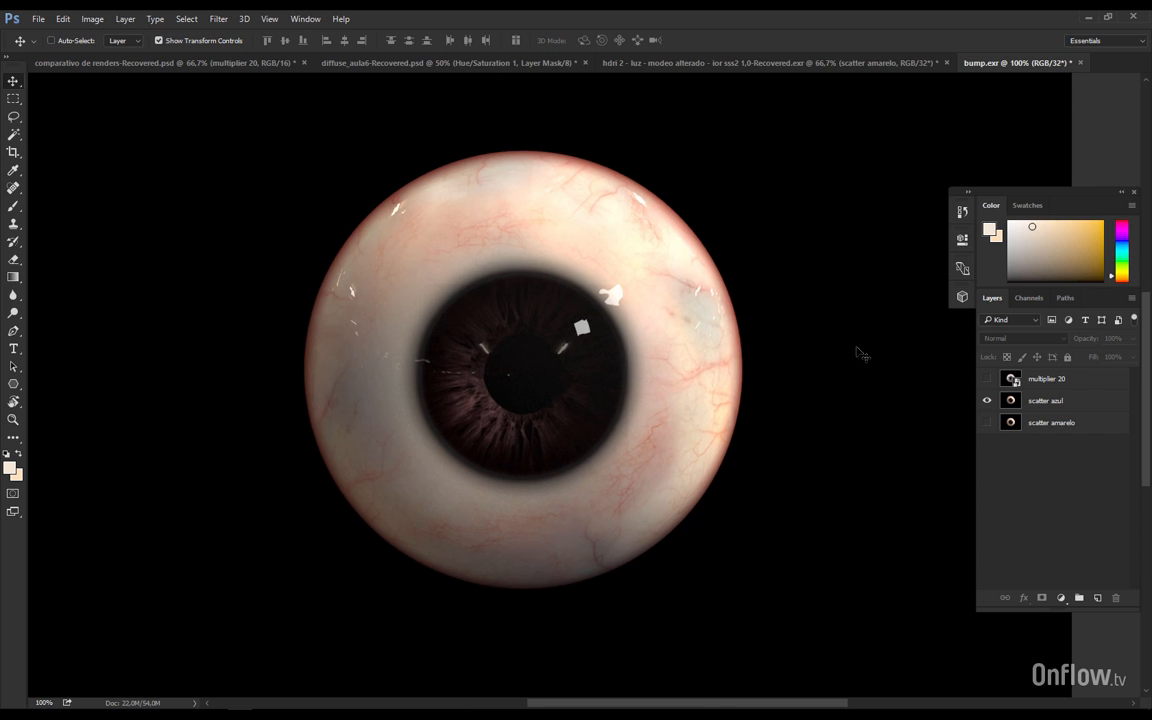
{"action": "left_click", "coordinate": [987, 379]}
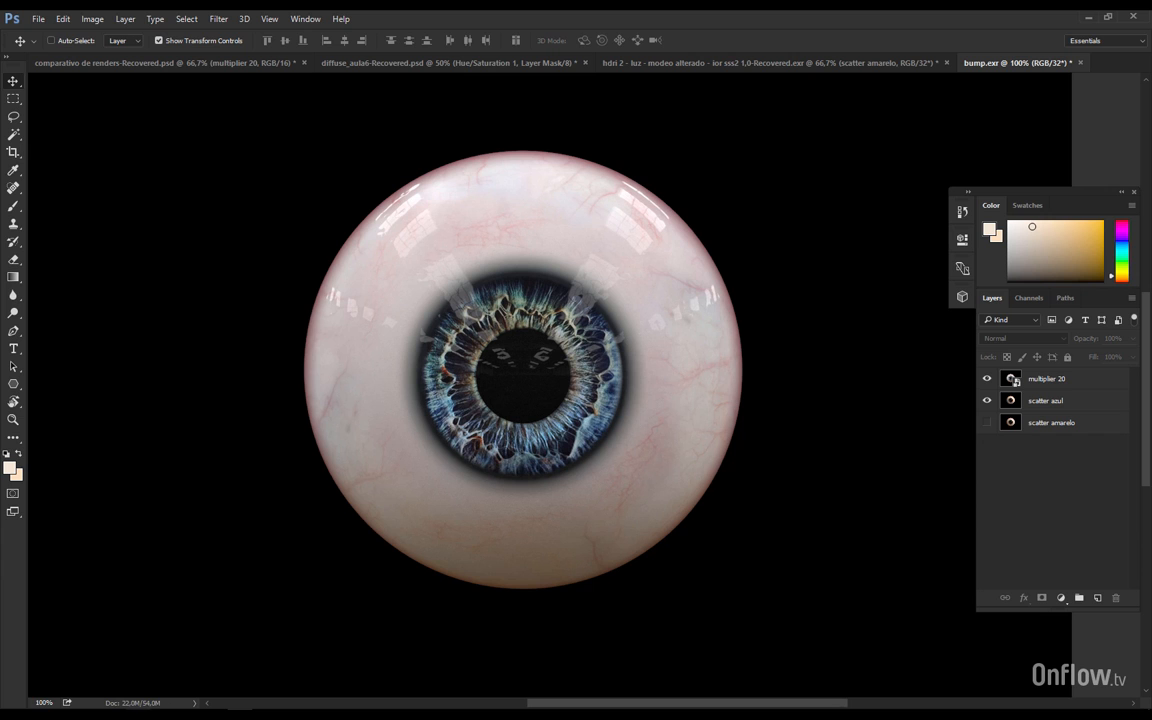
Step: Switch to 3ds Max, minimize the Slate Material Editor and inspect the pupil opening of Sphere003 up close
{"action": "mouse_move", "coordinate": [124, 712]}
{"action": "left_click", "coordinate": [167, 591]}
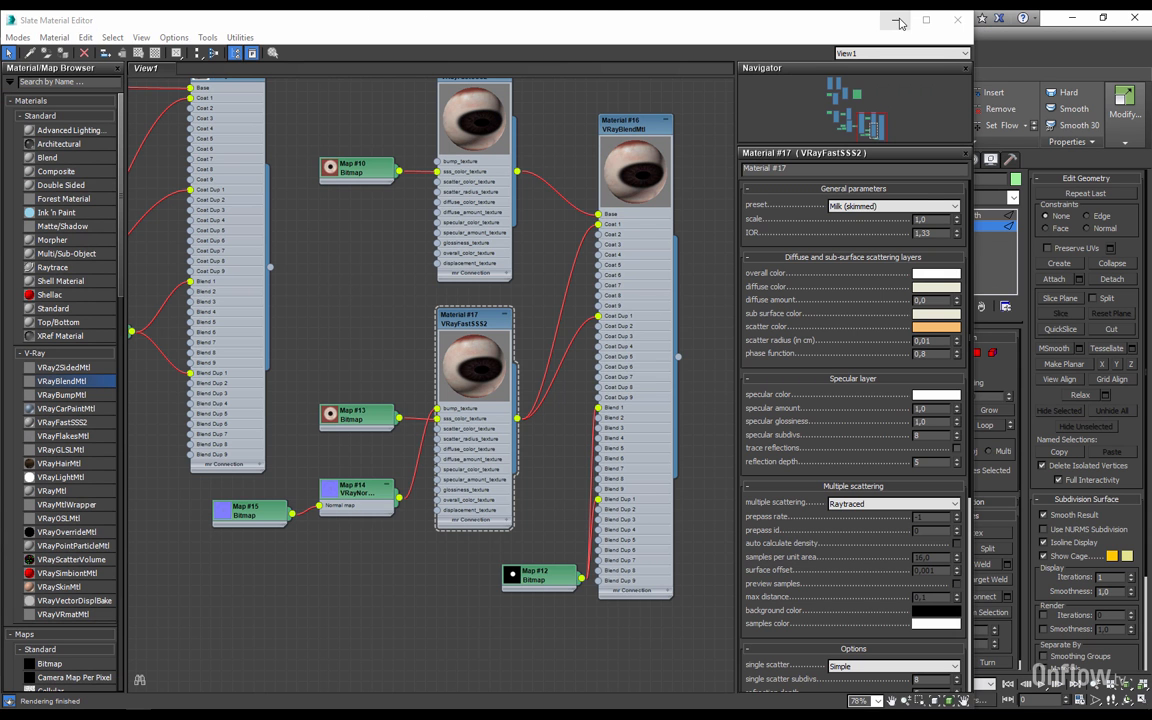
{"action": "left_click", "coordinate": [897, 21]}
{"action": "scroll", "coordinate": [578, 398], "scroll_direction": "down", "scroll_amount": 10}
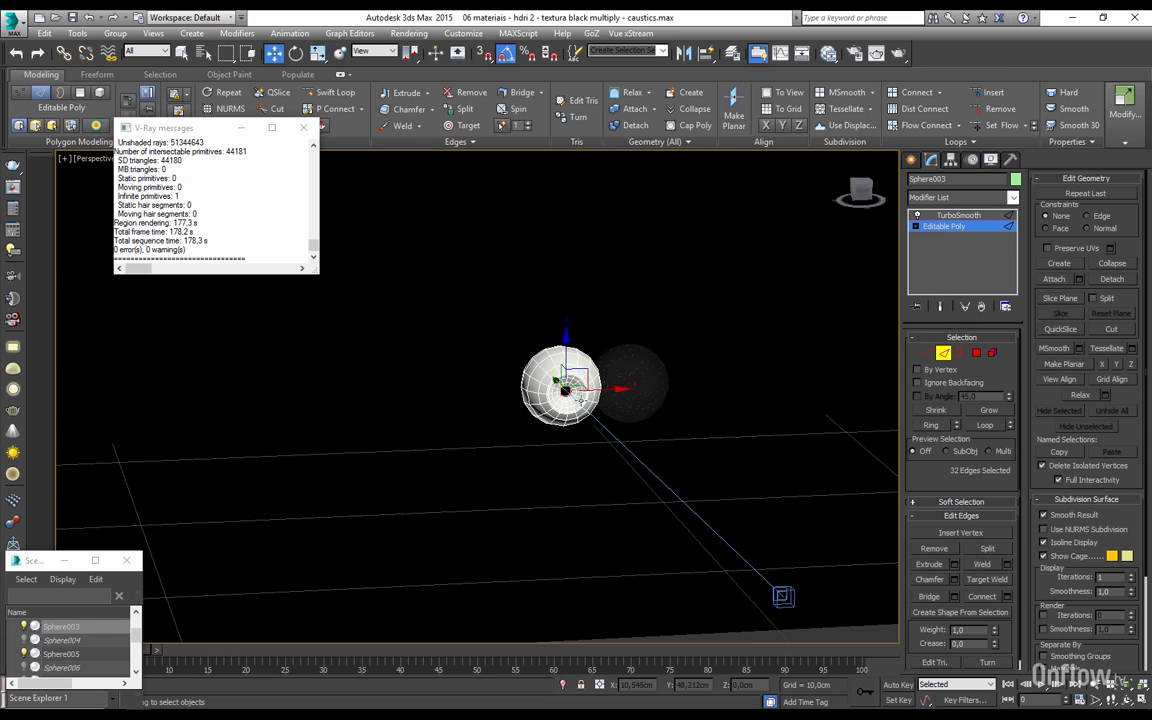
{"action": "middle_click_drag", "start_coordinate": [580, 400], "coordinate": [504, 401], "text": "alt"}
{"action": "scroll", "coordinate": [555, 399], "scroll_direction": "up", "scroll_amount": 8}
{"action": "middle_click_drag", "start_coordinate": [644, 366], "coordinate": [591, 385]}
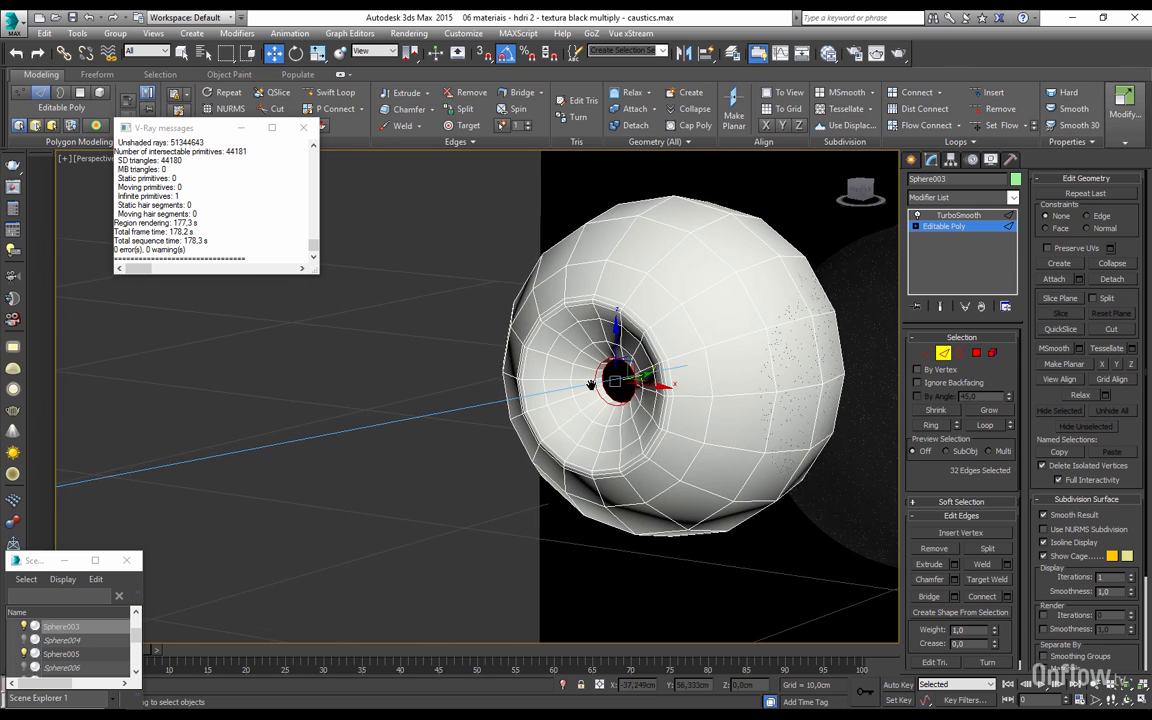
{"action": "scroll", "coordinate": [591, 385], "scroll_direction": "up", "scroll_amount": 3}
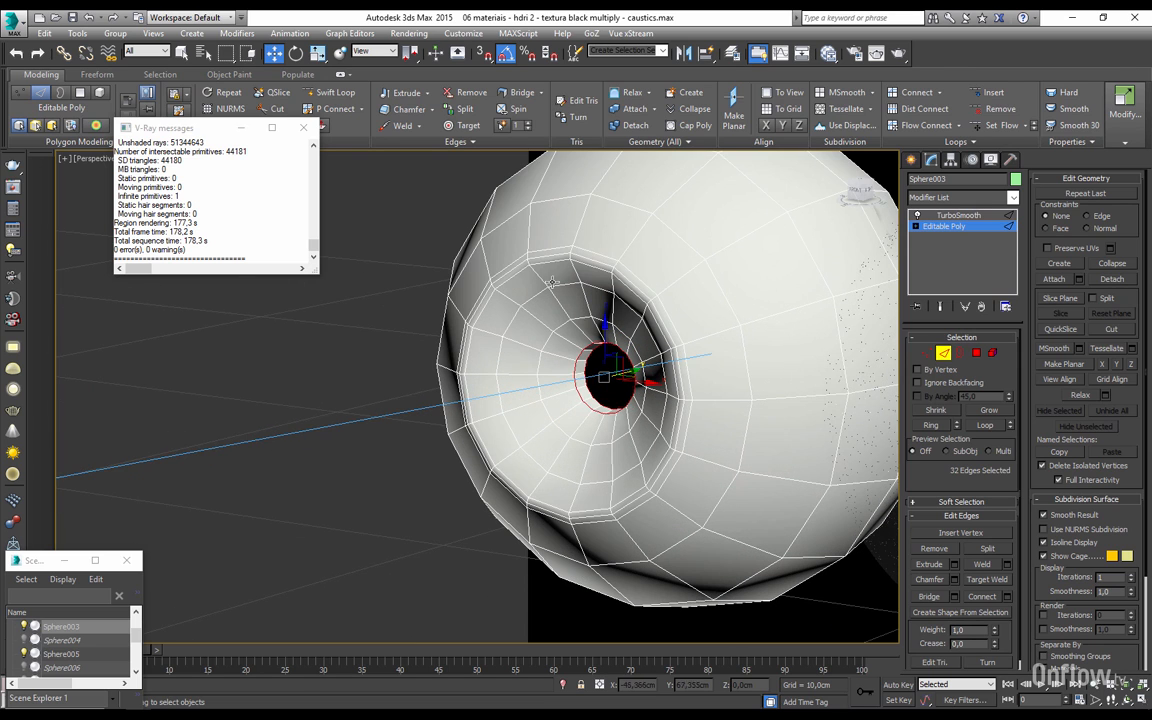
Step: Try inserting an edge loop on the inner iris wall of Sphere003 near the pupil opening with Swift Loop
{"action": "left_click", "coordinate": [330, 92]}
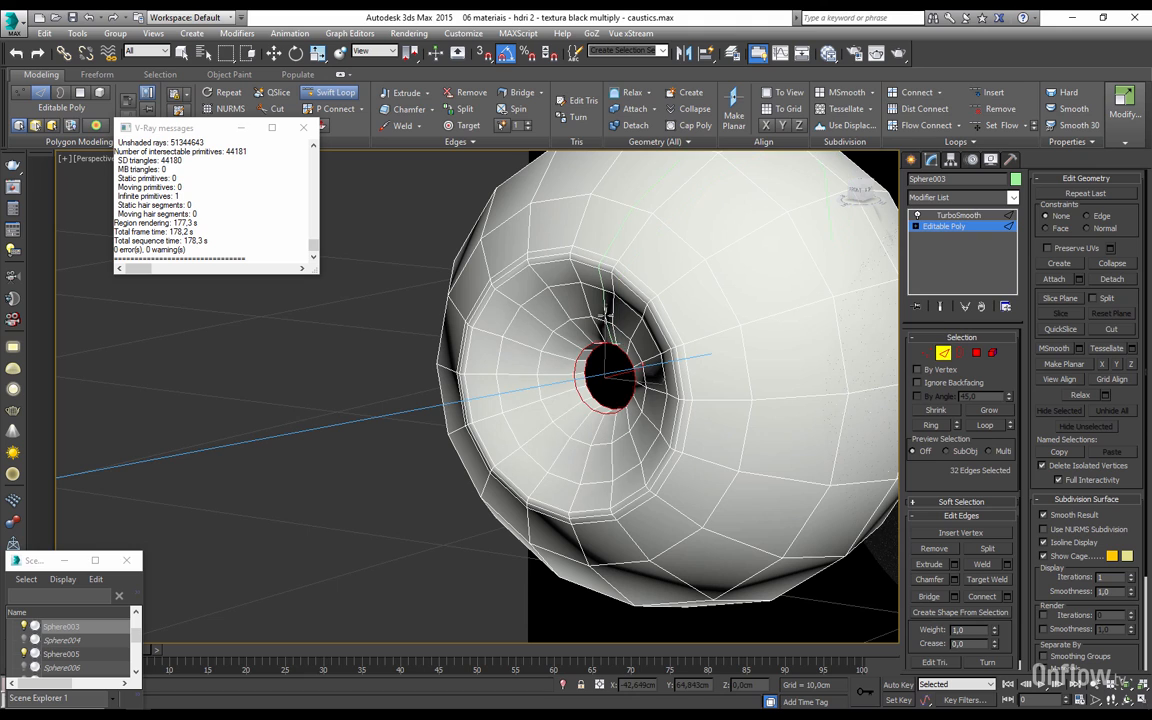
{"action": "left_click", "coordinate": [605, 316]}
{"action": "right_click", "coordinate": [604, 318]}
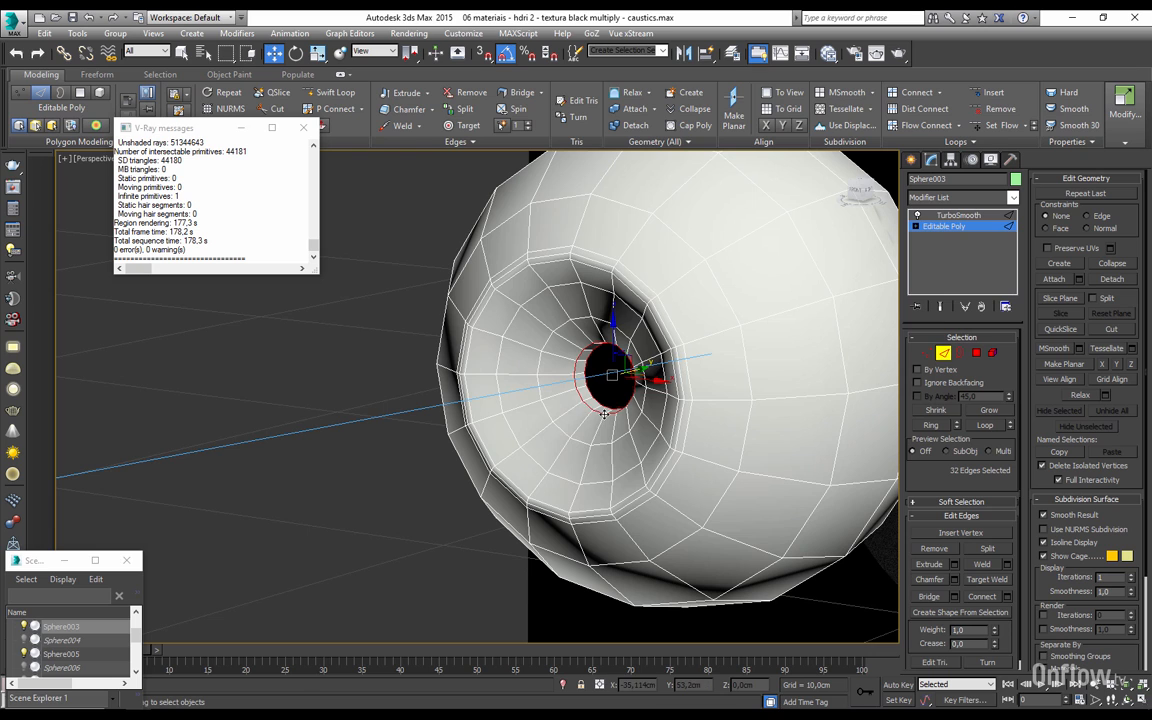
{"action": "middle_click_drag", "start_coordinate": [604, 413], "coordinate": [552, 342], "text": "alt"}
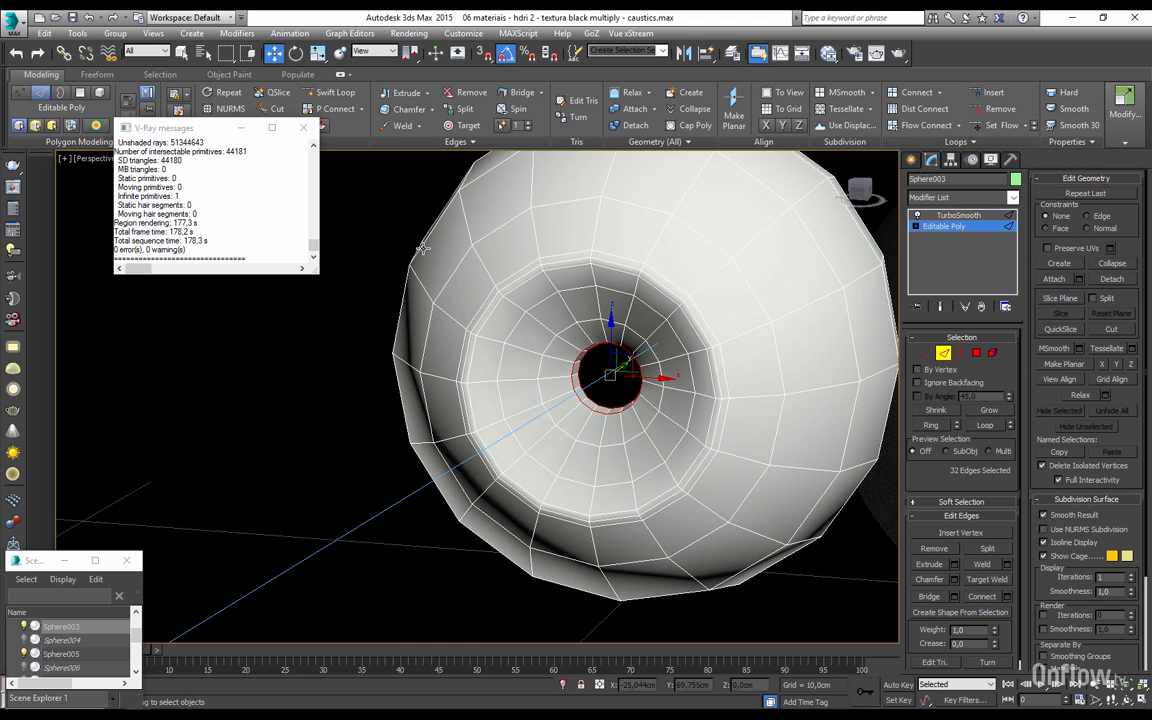
Step: Reopen the recent scene "06 materiais - hdri 2 - textura black multiply - caustics.max" without saving the changes
{"action": "left_click", "coordinate": [14, 20]}
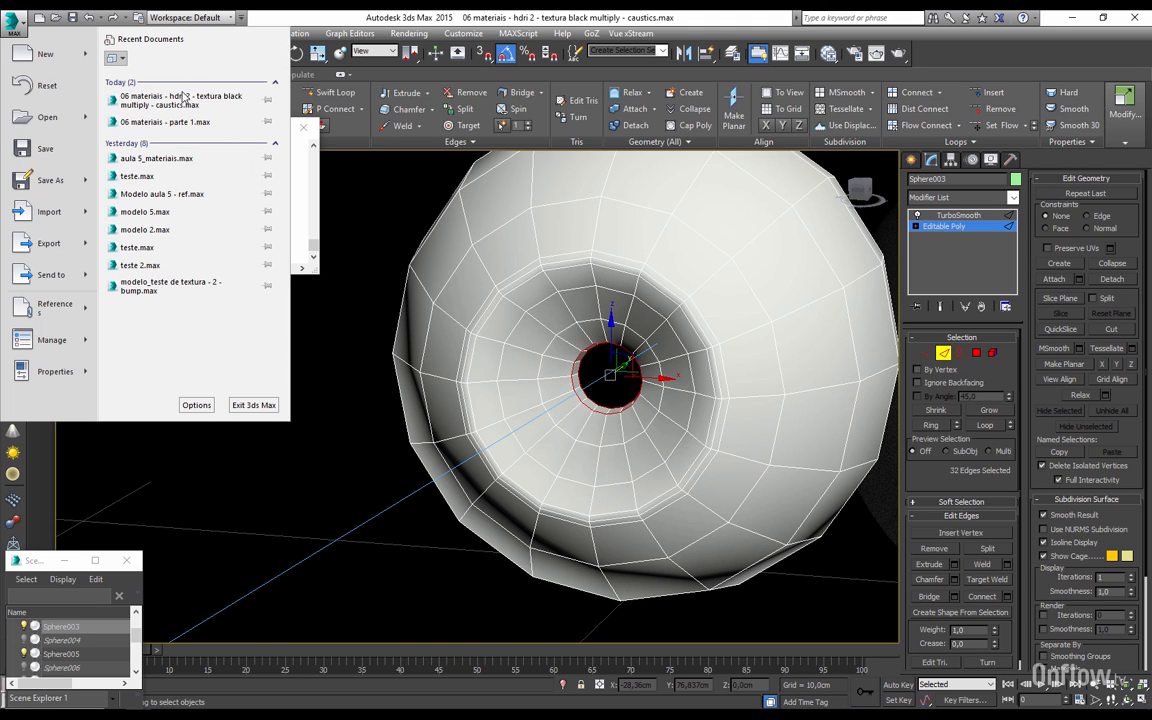
{"action": "left_click", "coordinate": [211, 103]}
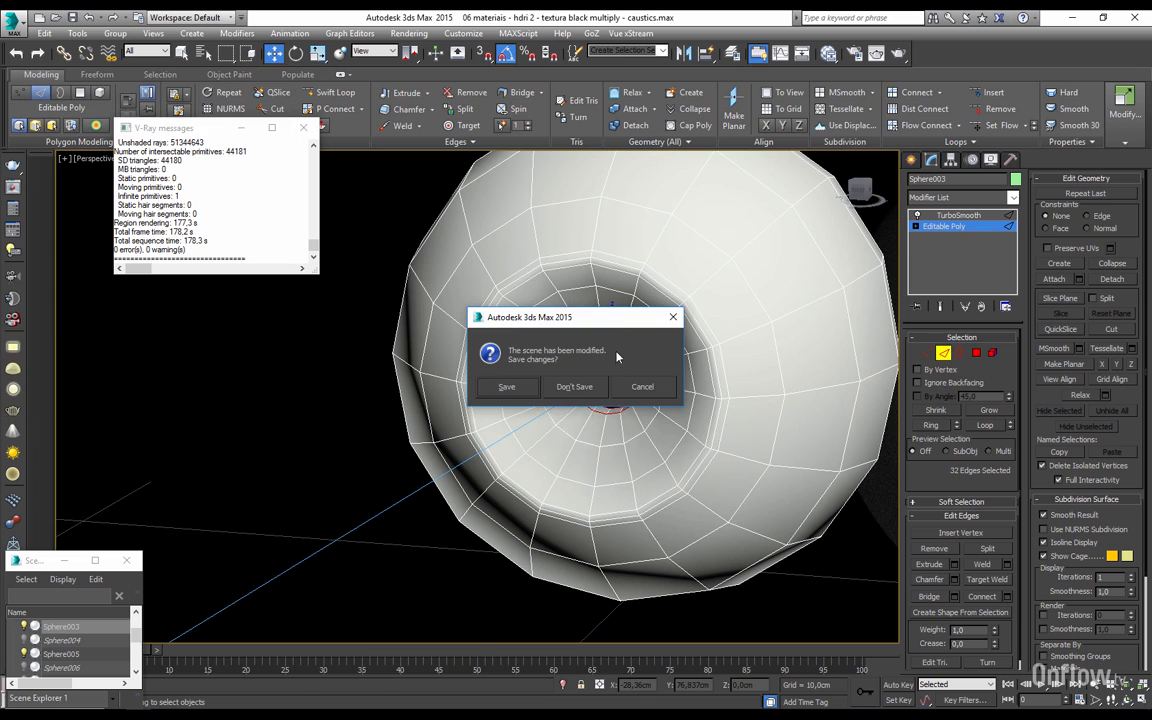
{"action": "left_click", "coordinate": [588, 383]}
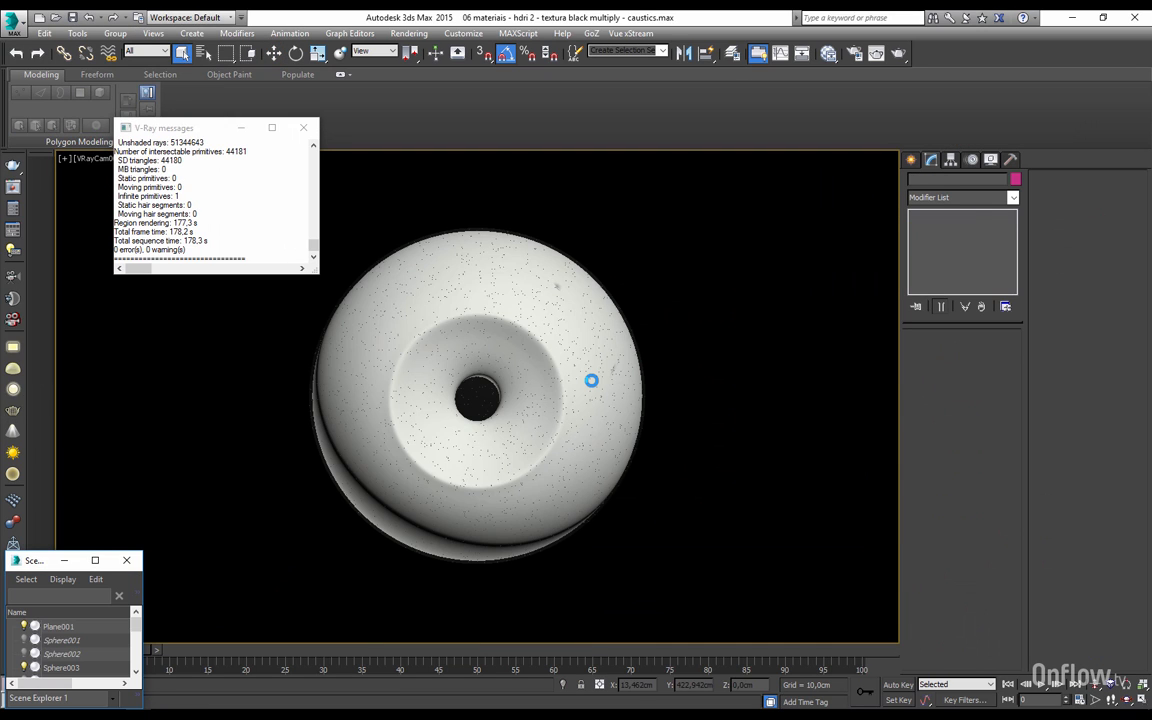
Step: Move the outer eye sphere Sphere005 aside in the camera view and undo the move
{"action": "left_click", "coordinate": [274, 53]}
{"action": "left_click_drag", "start_coordinate": [509, 395], "coordinate": [764, 384]}
{"action": "key", "text": "ctrl+z"}
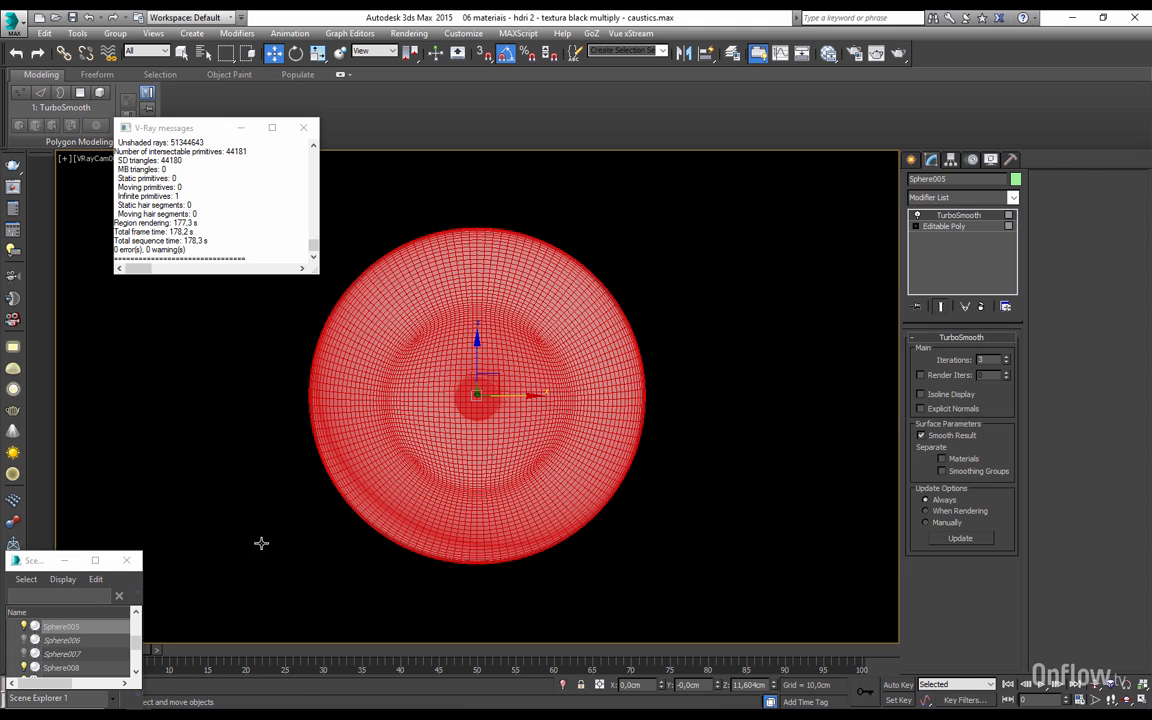
Step: Check the bump.exr render in Photoshop and select the dome light VRayLight001 in the 3ds Max perspective view
{"action": "left_click", "coordinate": [259, 703]}
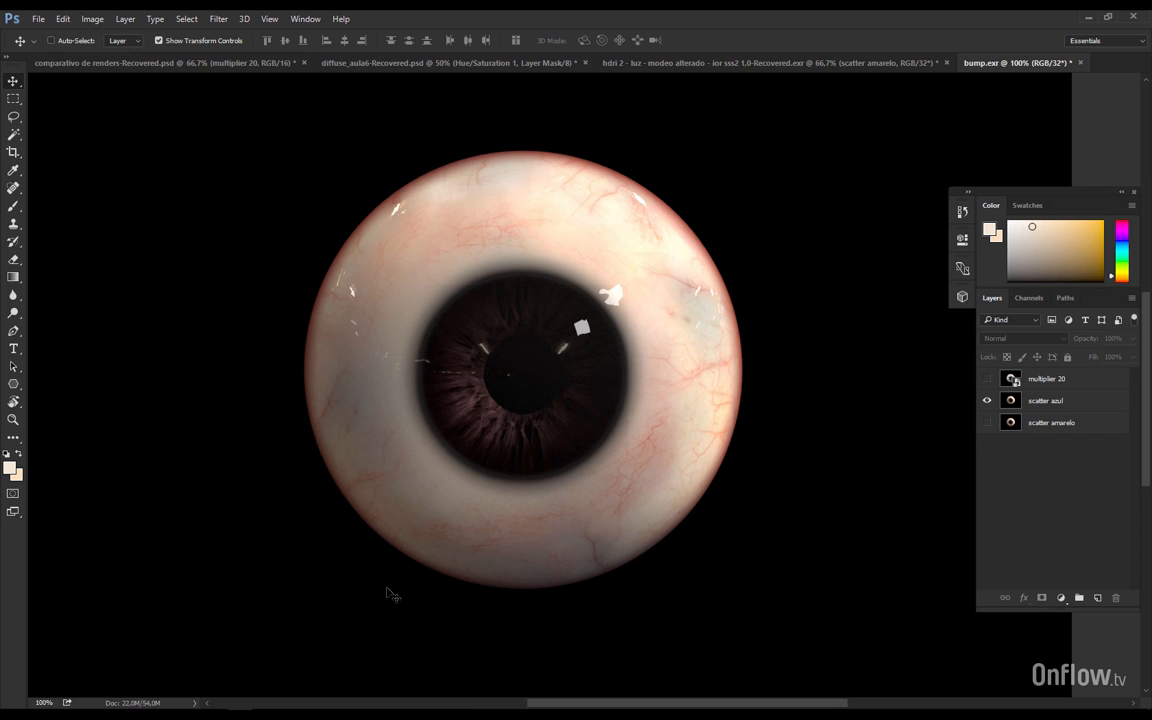
{"action": "left_click", "coordinate": [176, 713]}
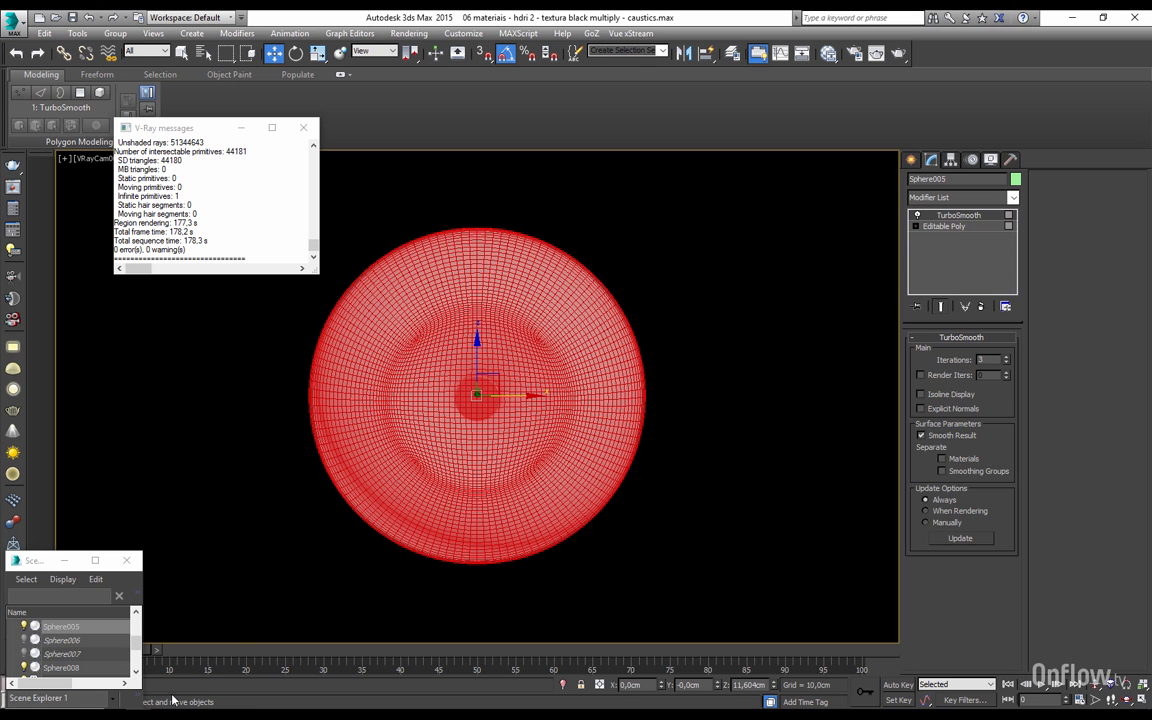
{"action": "key", "text": "p"}
{"action": "scroll", "coordinate": [656, 388], "scroll_direction": "down", "scroll_amount": 10}
{"action": "middle_click_drag", "start_coordinate": [657, 492], "coordinate": [612, 436], "text": "alt"}
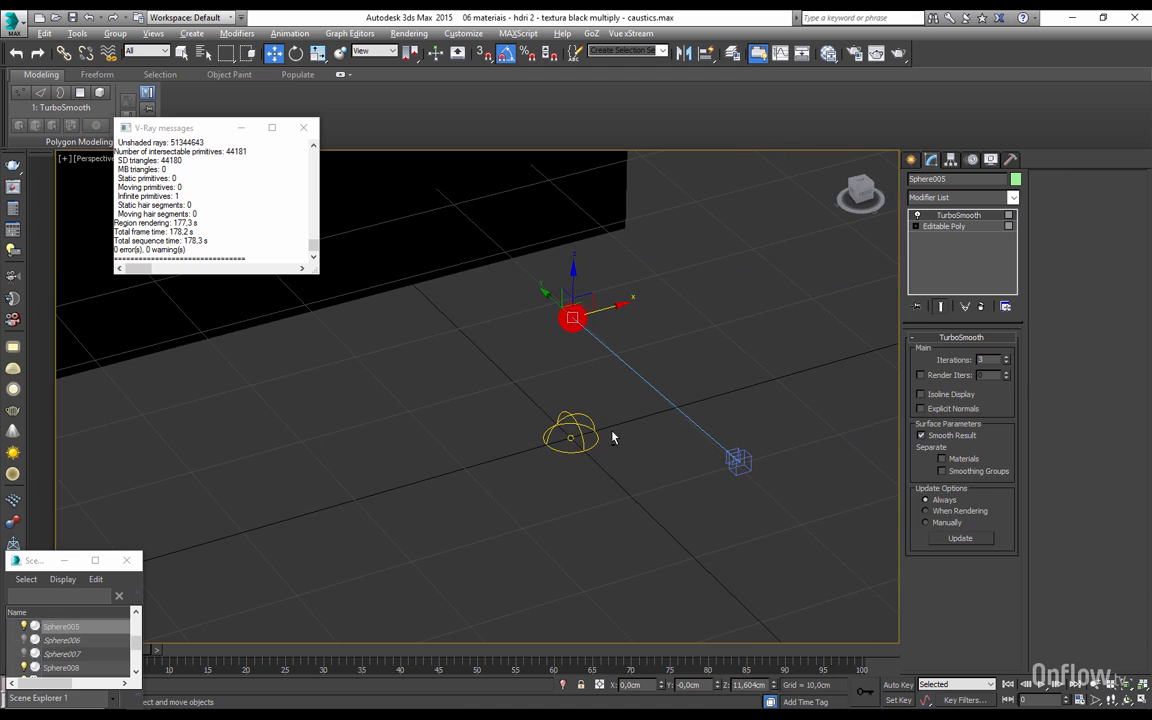
{"action": "left_click", "coordinate": [580, 436]}
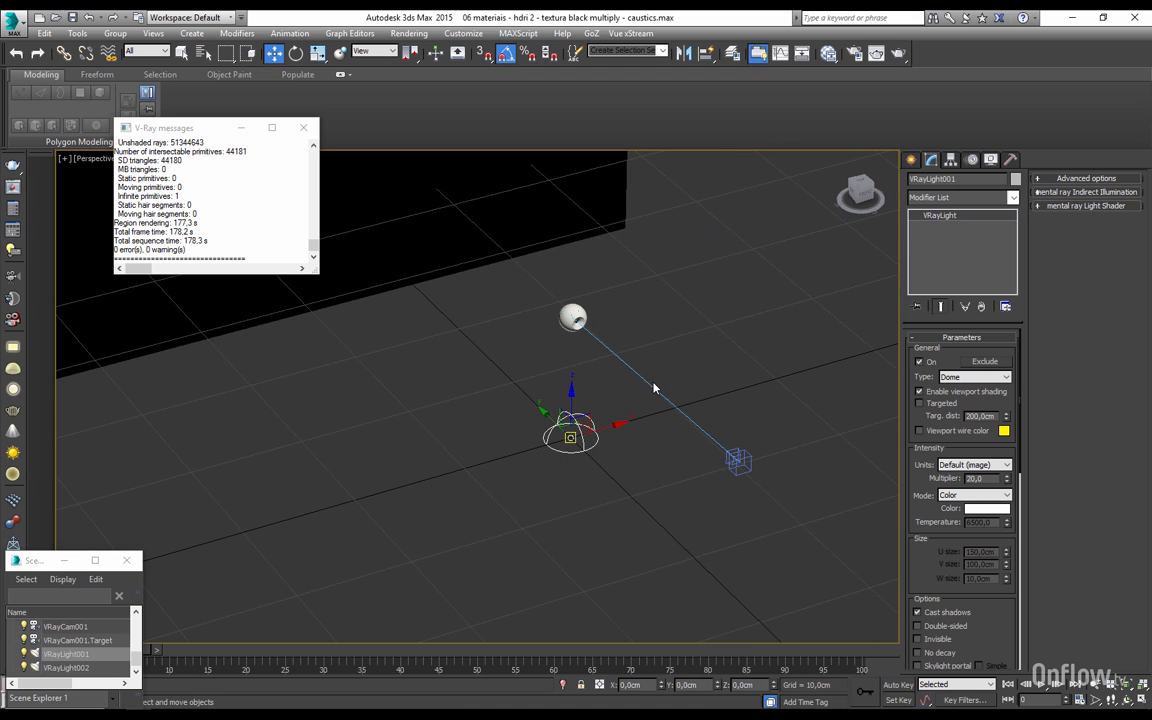
Step: Locate the VRayHDRI map in the Slate Material Editor, enlarge its node preview and display its parameters
{"action": "key", "text": "m"}
{"action": "middle_click_drag", "start_coordinate": [647, 213], "coordinate": [357, 416]}
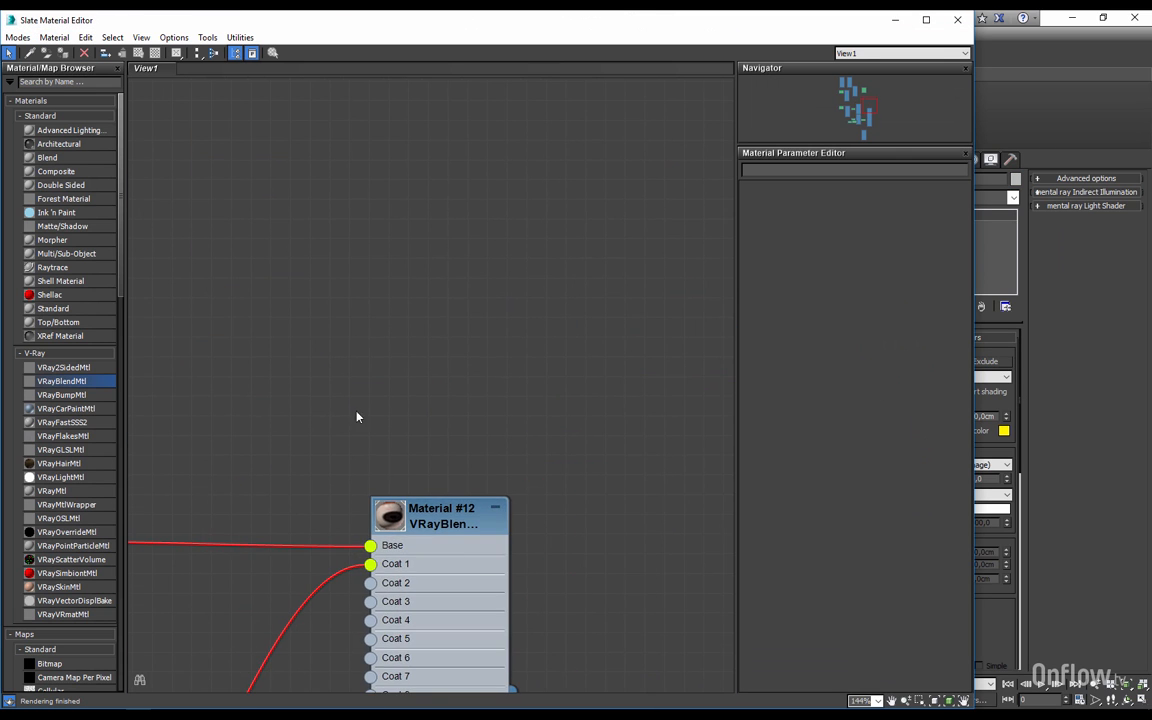
{"action": "middle_click_drag", "start_coordinate": [401, 231], "coordinate": [496, 357]}
{"action": "scroll", "coordinate": [498, 360], "scroll_direction": "down", "scroll_amount": 2}
{"action": "middle_click_drag", "start_coordinate": [366, 238], "coordinate": [454, 296]}
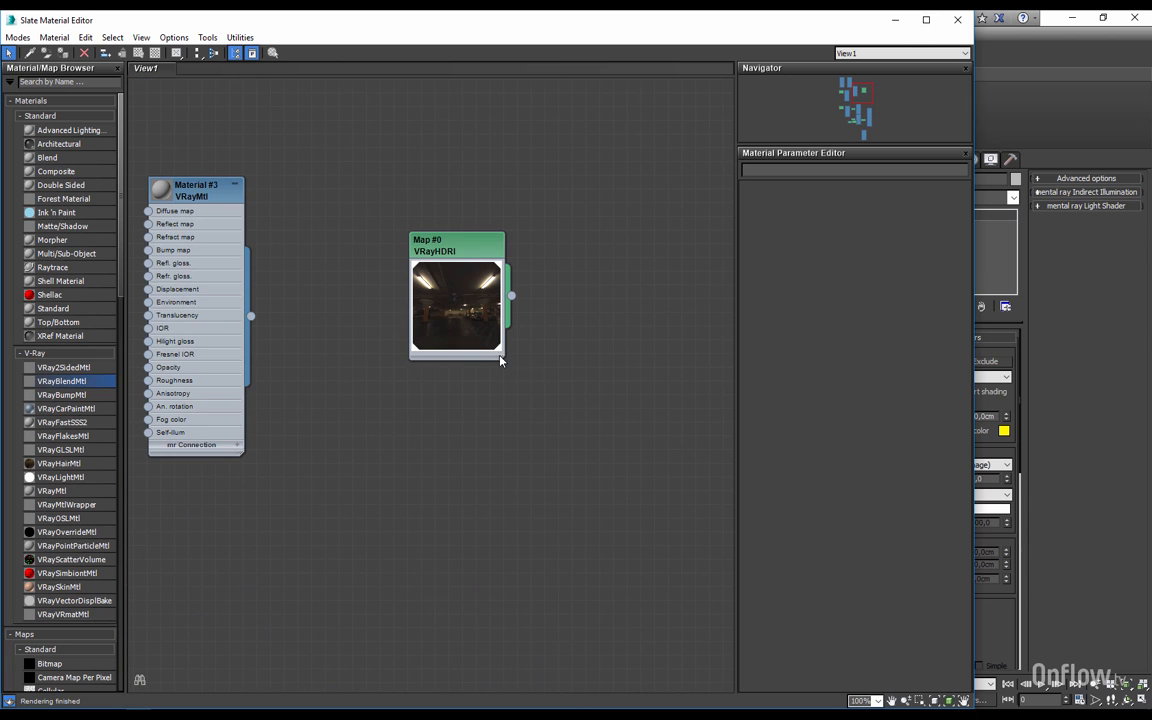
{"action": "scroll", "coordinate": [455, 270], "scroll_direction": "up", "scroll_amount": 3}
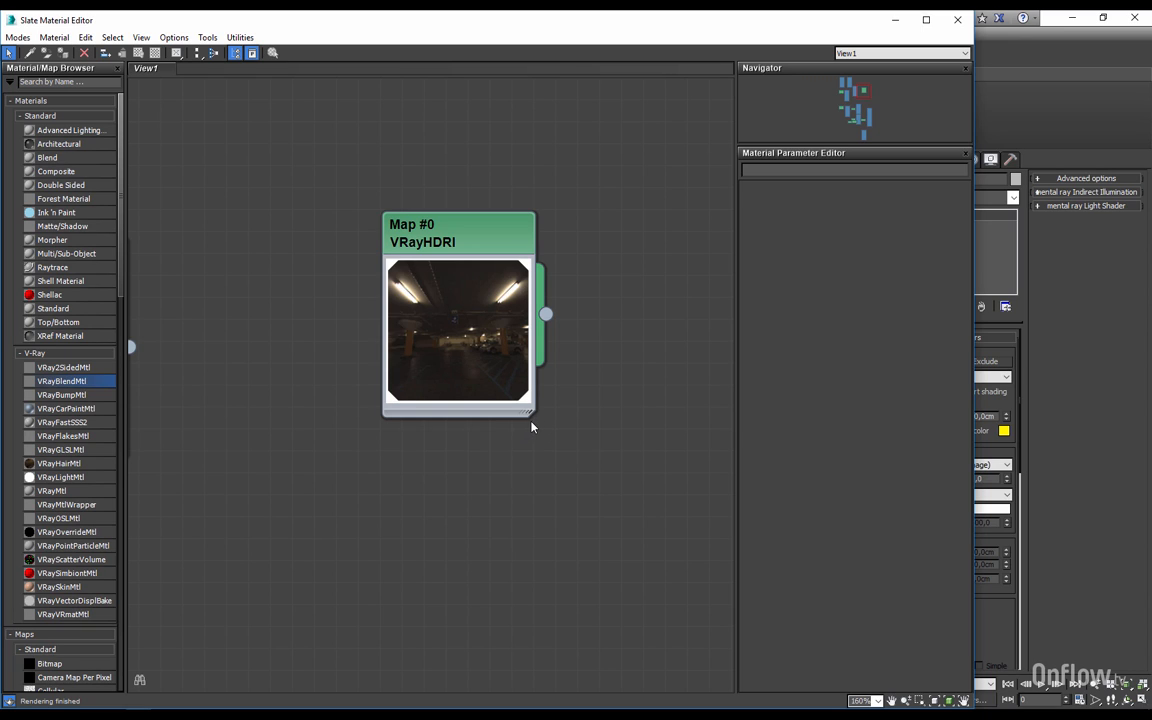
{"action": "left_click_drag", "start_coordinate": [534, 418], "coordinate": [690, 556]}
{"action": "left_click_drag", "start_coordinate": [598, 230], "coordinate": [444, 228]}
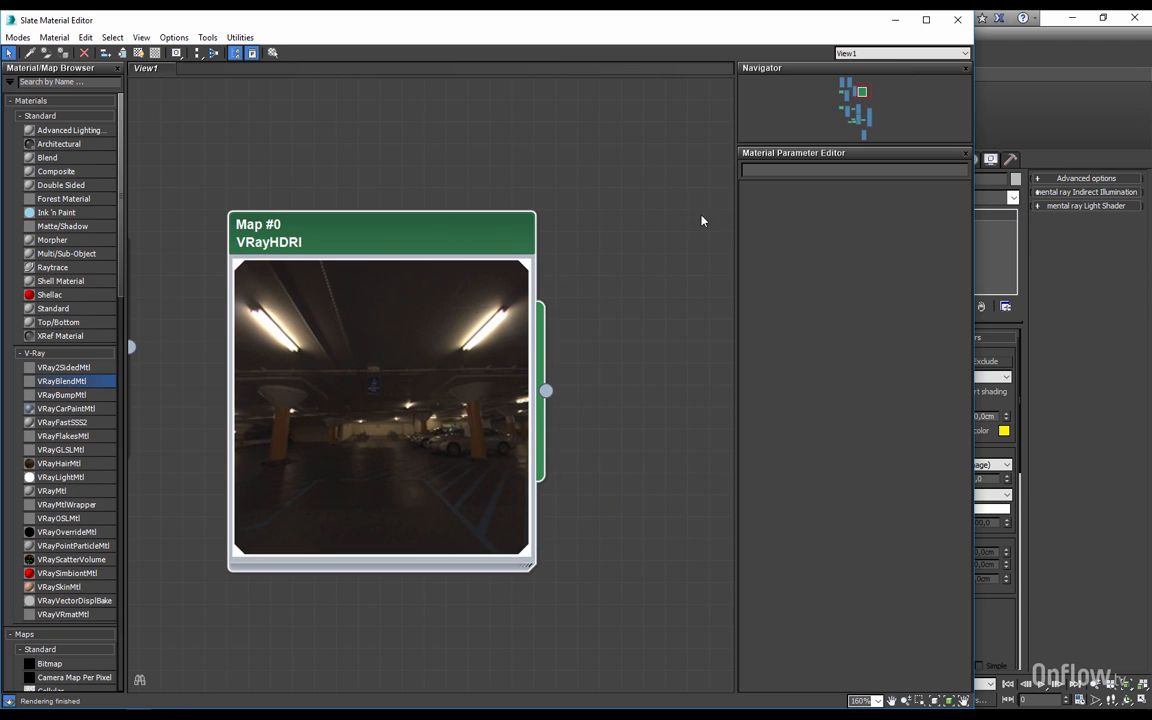
{"action": "double_click", "coordinate": [435, 224]}
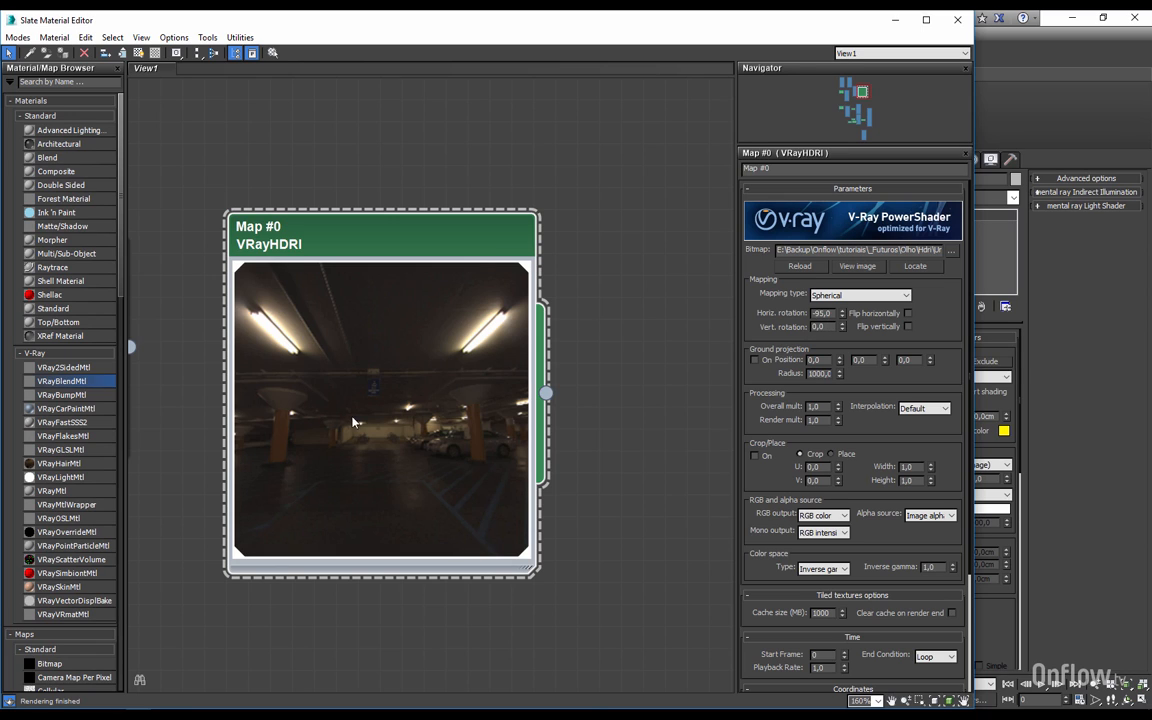
Step: Try a horizontal rotation of 0 on the VRayHDRI map and restore it to -95
{"action": "left_click_drag", "start_coordinate": [832, 314], "coordinate": [745, 316]}
{"action": "type", "text": "0"}
{"action": "key", "text": "Return"}
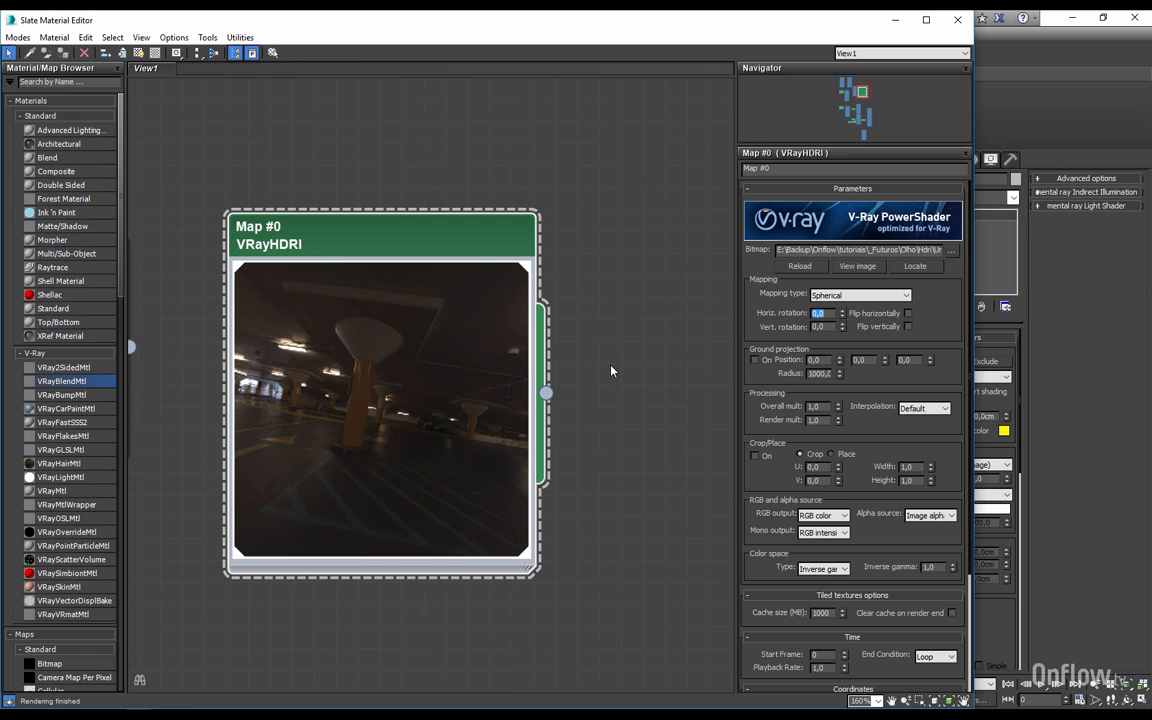
{"action": "type", "text": "-95"}
{"action": "key", "text": "Return"}
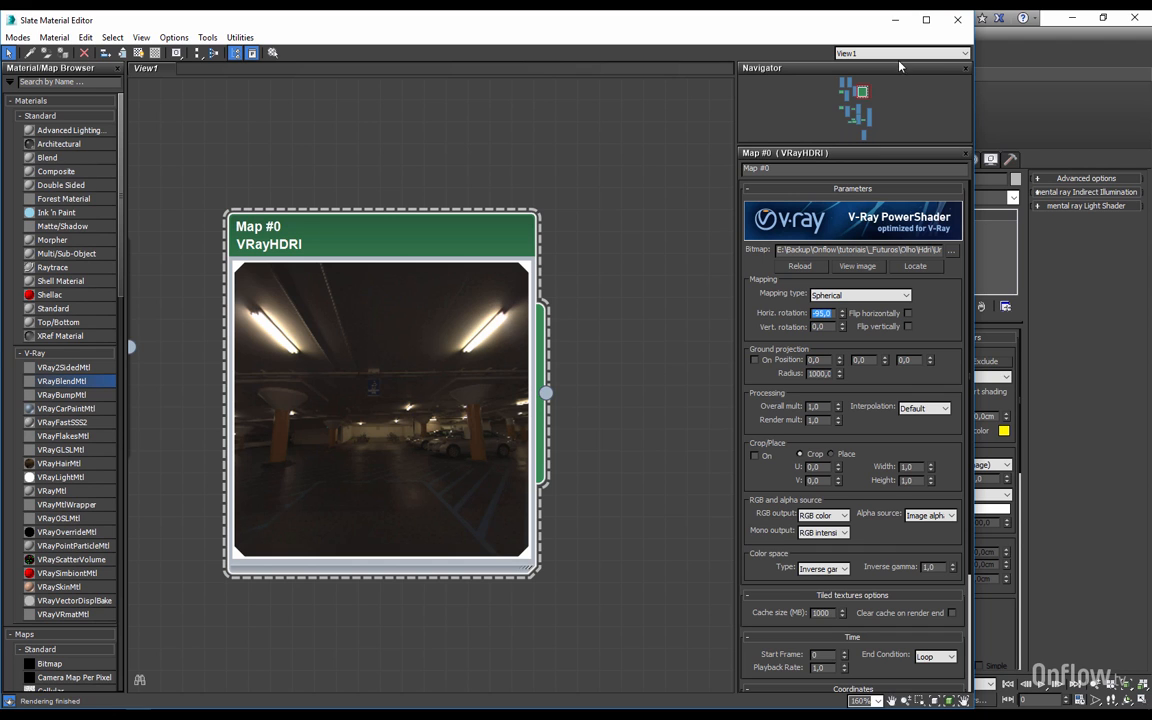
Step: Minimize the Slate Material Editor and examine how the eye, camera, dome light and plane light are arranged in the scene
{"action": "left_click", "coordinate": [896, 20]}
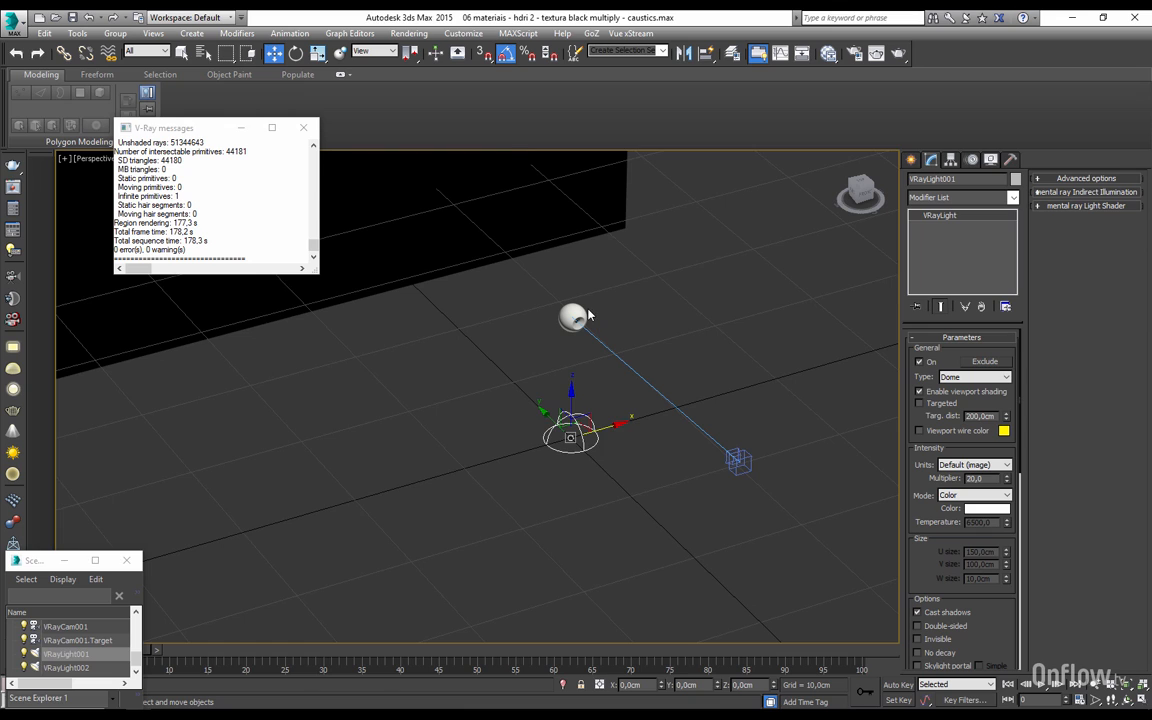
{"action": "scroll", "coordinate": [588, 316], "scroll_direction": "up", "scroll_amount": 5}
{"action": "middle_click_drag", "start_coordinate": [588, 316], "coordinate": [490, 169]}
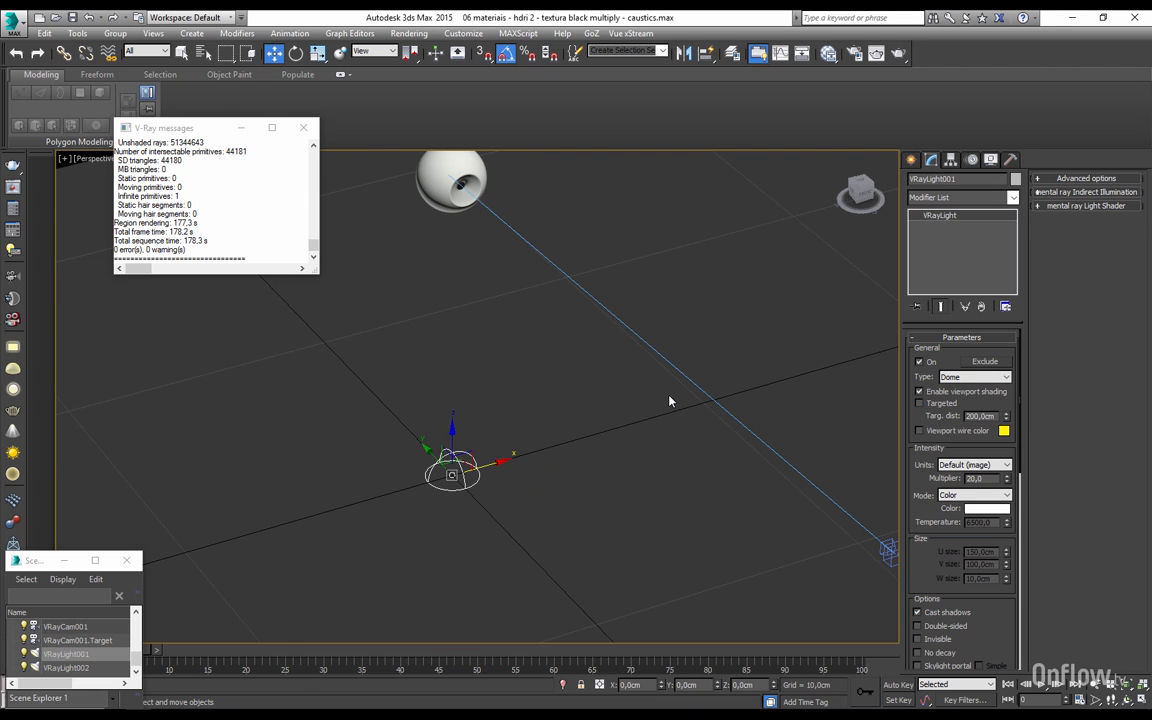
{"action": "scroll", "coordinate": [668, 400], "scroll_direction": "down", "scroll_amount": 4}
{"action": "middle_click_drag", "start_coordinate": [666, 400], "coordinate": [519, 491]}
{"action": "scroll", "coordinate": [535, 442], "scroll_direction": "down", "scroll_amount": 3}
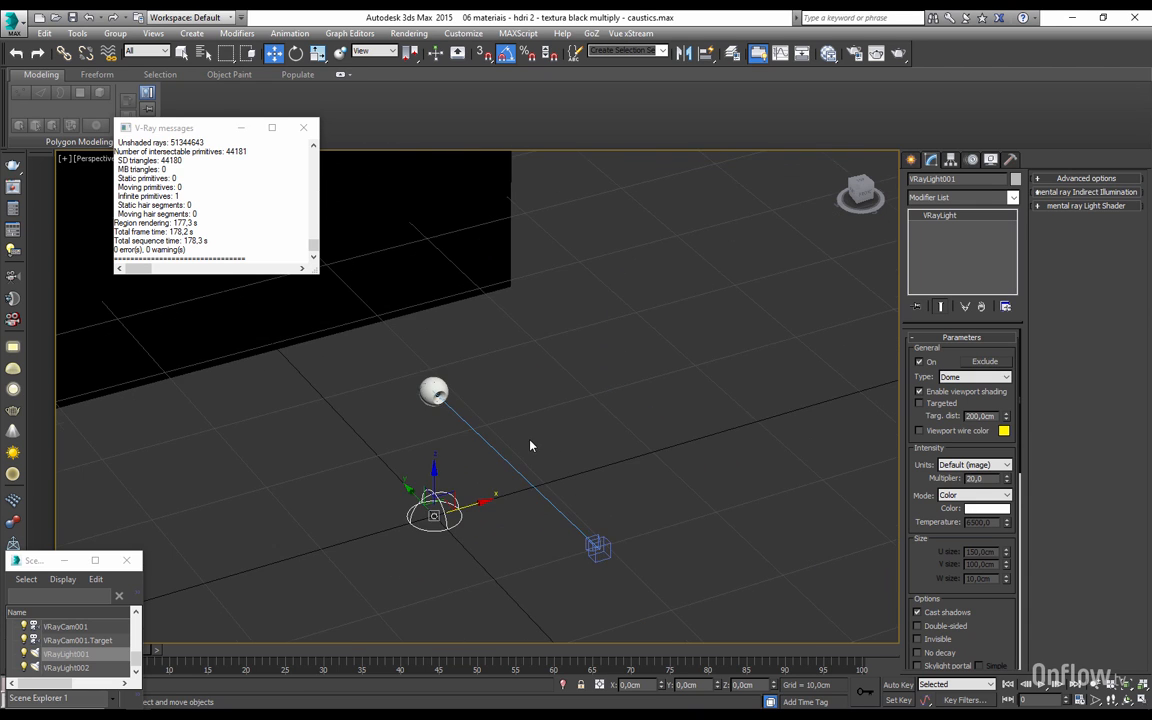
{"action": "middle_click_drag", "start_coordinate": [530, 445], "coordinate": [499, 473]}
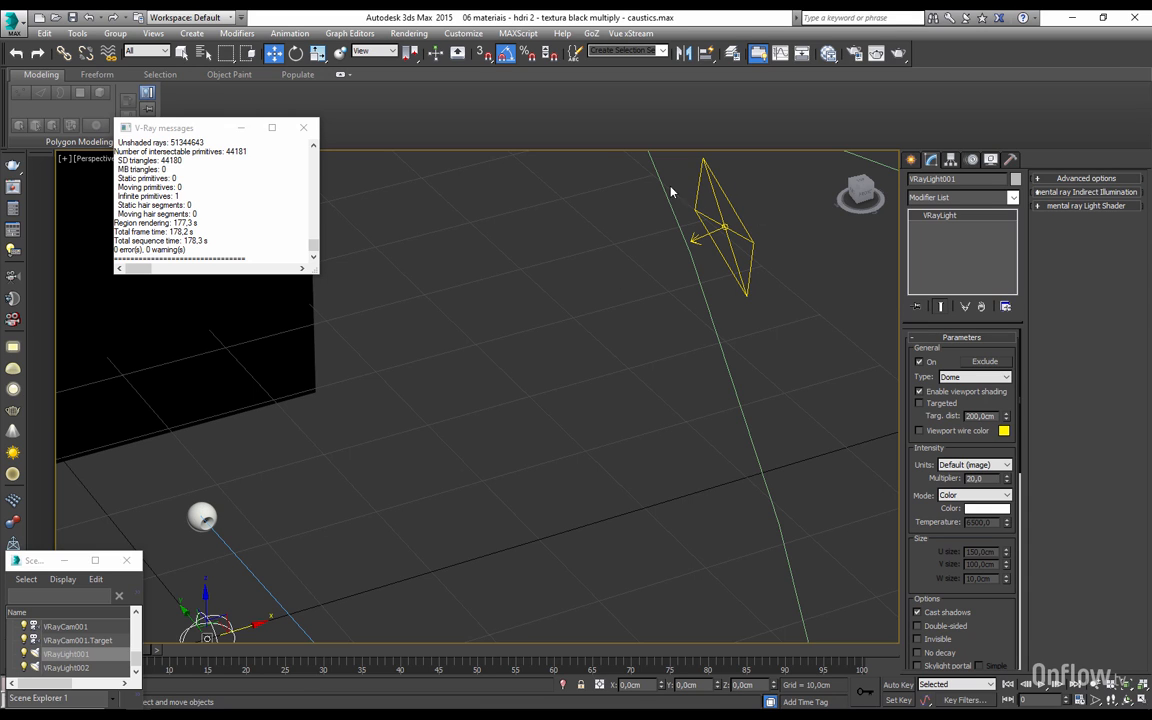
{"action": "middle_click_drag", "start_coordinate": [246, 526], "coordinate": [414, 402]}
{"action": "scroll", "coordinate": [414, 402], "scroll_direction": "up", "scroll_amount": 5}
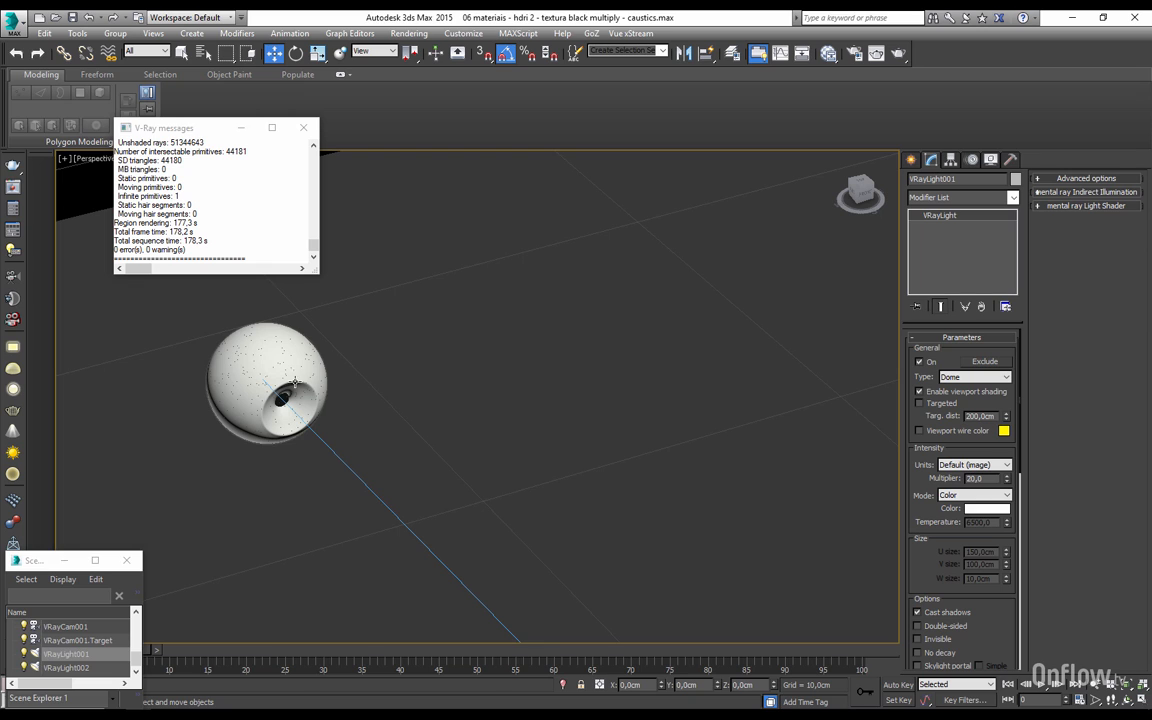
{"action": "scroll", "coordinate": [527, 405], "scroll_direction": "down", "scroll_amount": 5}
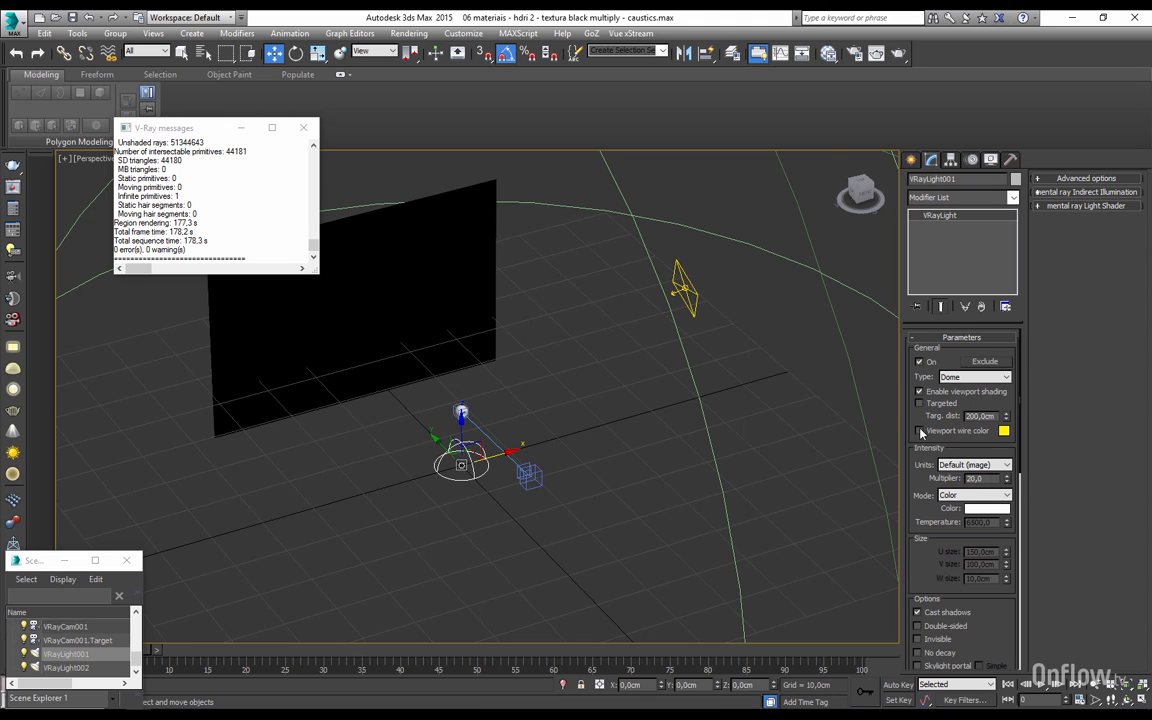
Step: Create a new VRayLight on the ground grid beside the eye and set its type to Plane
{"action": "left_click", "coordinate": [911, 160]}
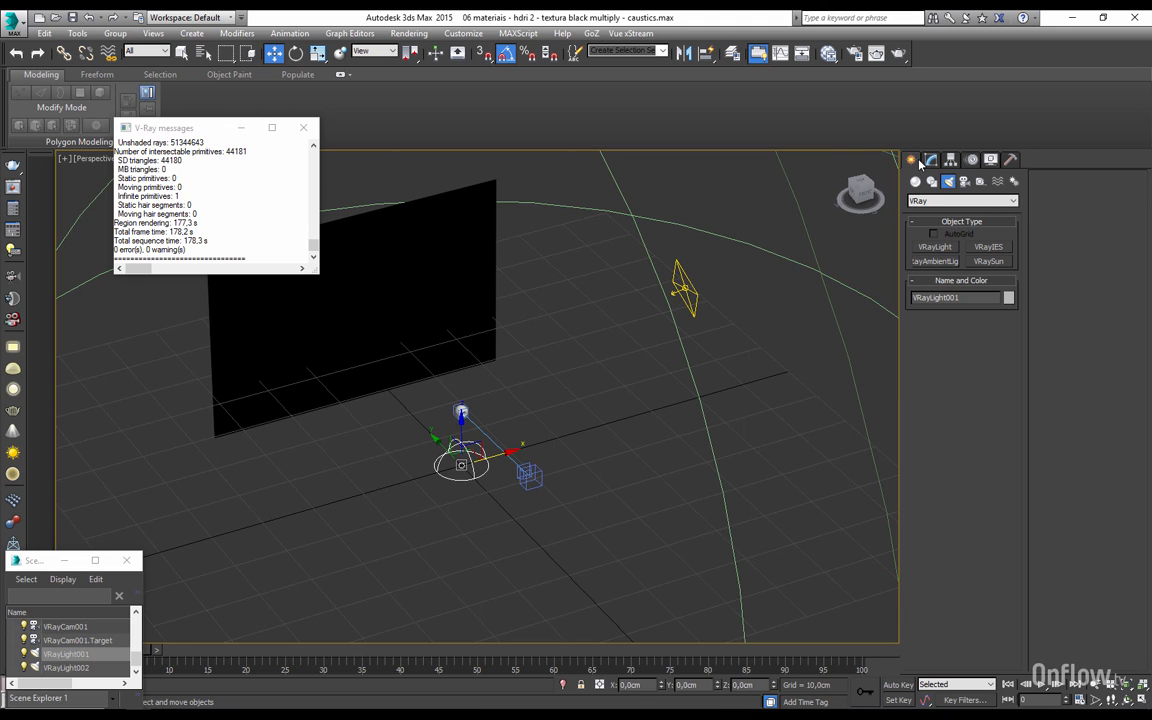
{"action": "left_click", "coordinate": [950, 200]}
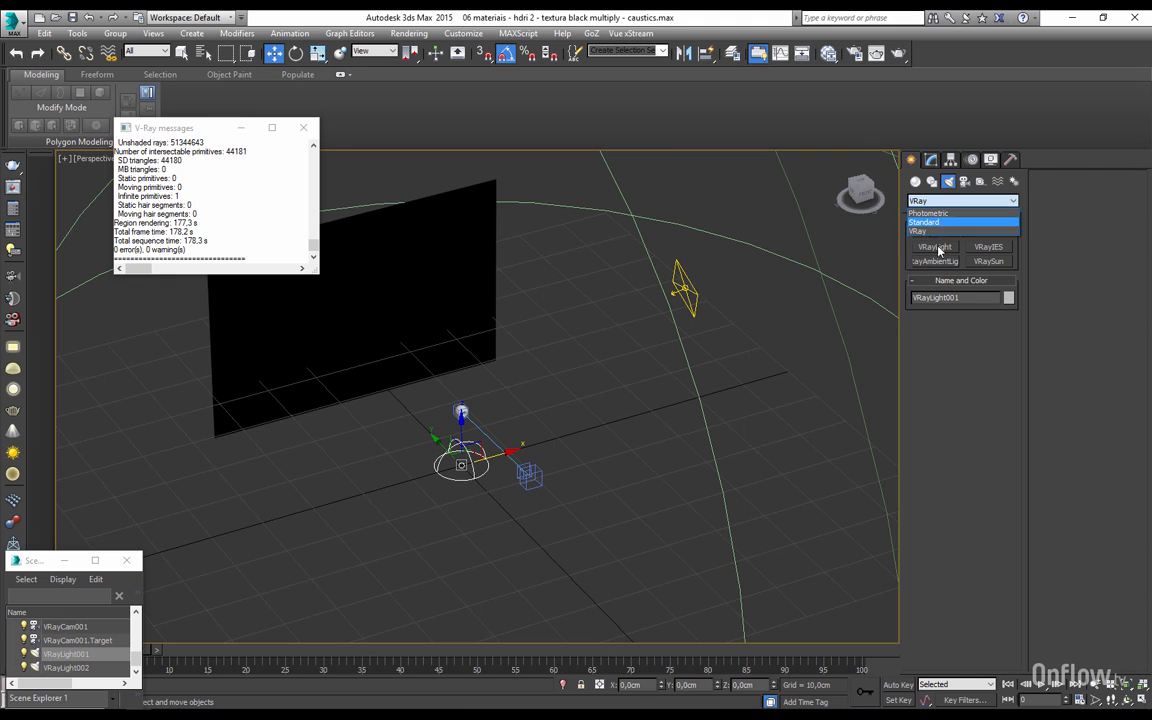
{"action": "left_click", "coordinate": [940, 222]}
{"action": "left_click", "coordinate": [938, 249]}
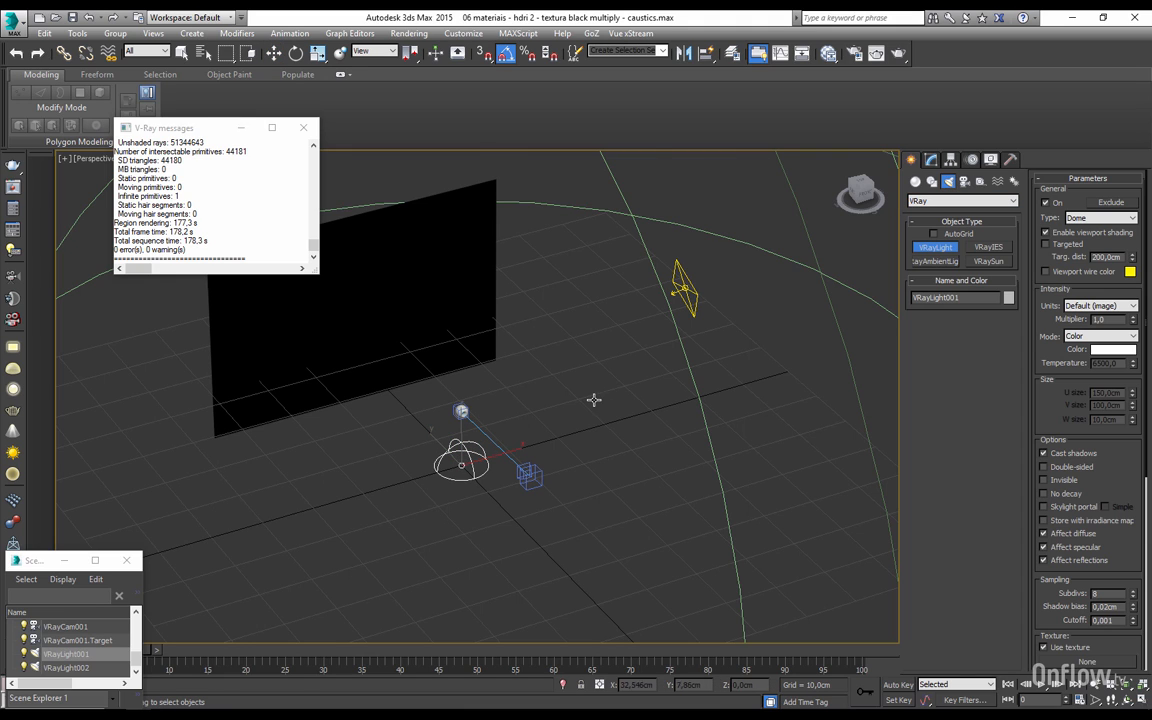
{"action": "left_click", "coordinate": [594, 398]}
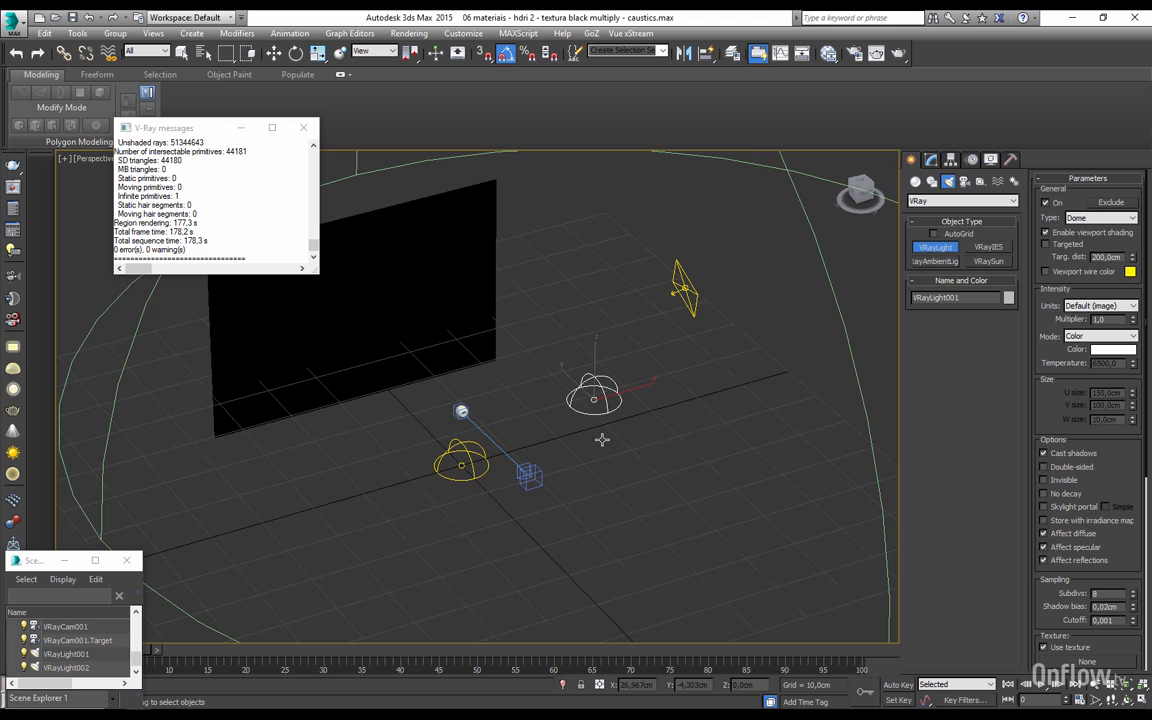
{"action": "left_click", "coordinate": [1096, 218]}
{"action": "left_click", "coordinate": [1077, 231]}
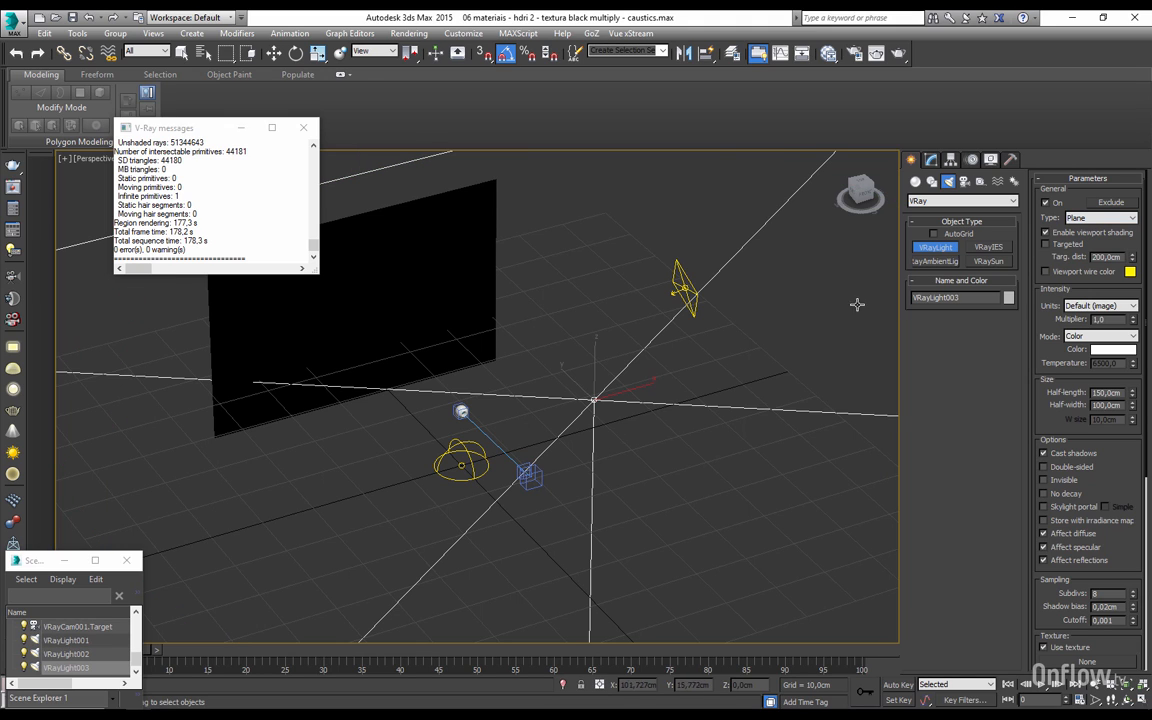
Step: Set the new plane light's half-length and half-width to 4 cm and leave light creation
{"action": "scroll", "coordinate": [700, 427], "scroll_direction": "down", "scroll_amount": 5}
{"action": "scroll", "coordinate": [700, 478], "scroll_direction": "up", "scroll_amount": 5}
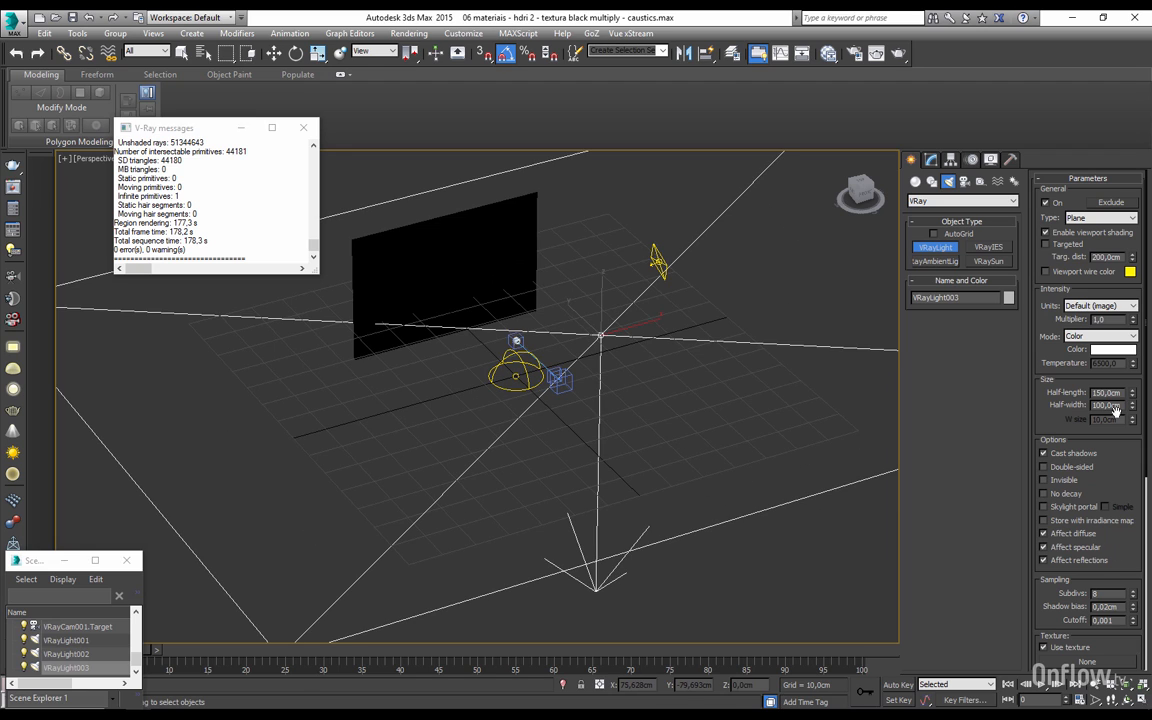
{"action": "left_click_drag", "start_coordinate": [1121, 393], "coordinate": [952, 434]}
{"action": "type", "text": "4"}
{"action": "key", "text": "Tab"}
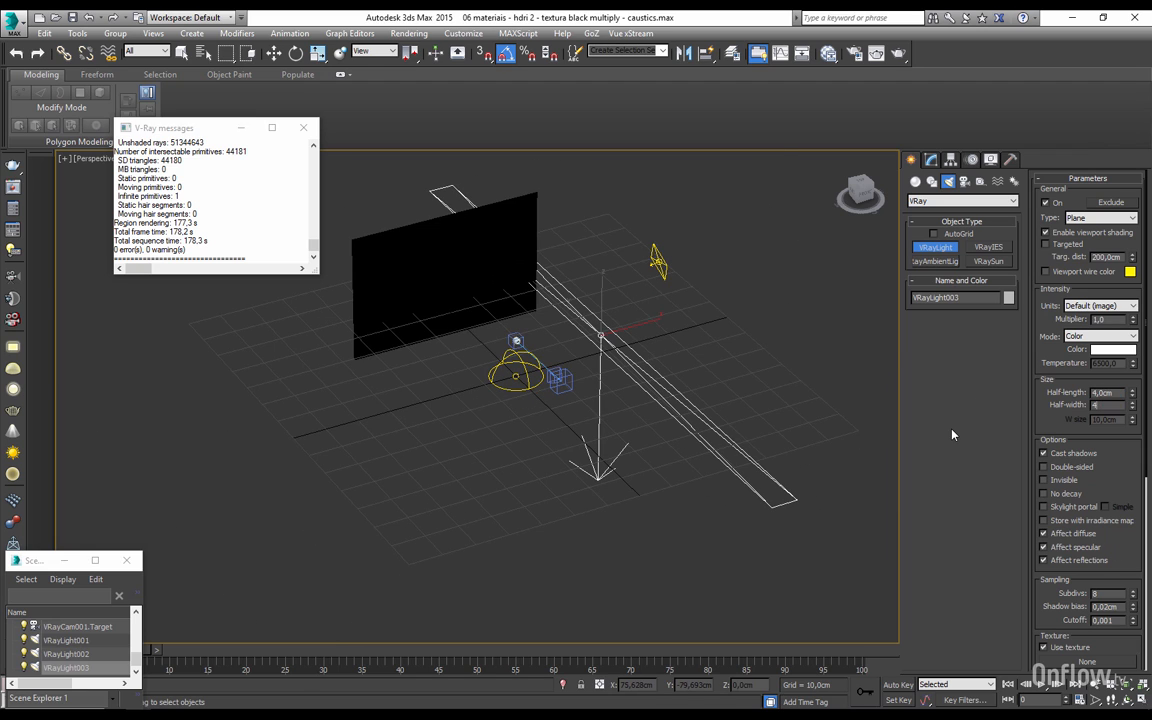
{"action": "type", "text": "4"}
{"action": "key", "text": "Return"}
{"action": "scroll", "coordinate": [611, 385], "scroll_direction": "up", "scroll_amount": 4}
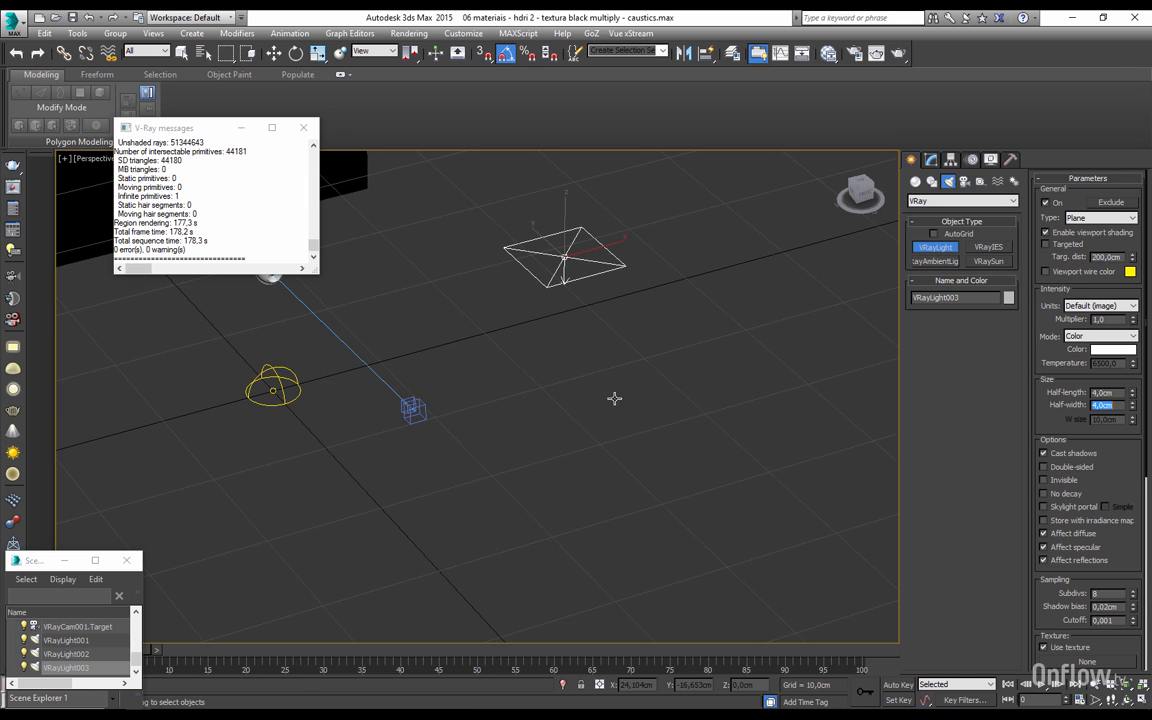
{"action": "scroll", "coordinate": [605, 440], "scroll_direction": "down", "scroll_amount": 4}
{"action": "key", "text": "w"}
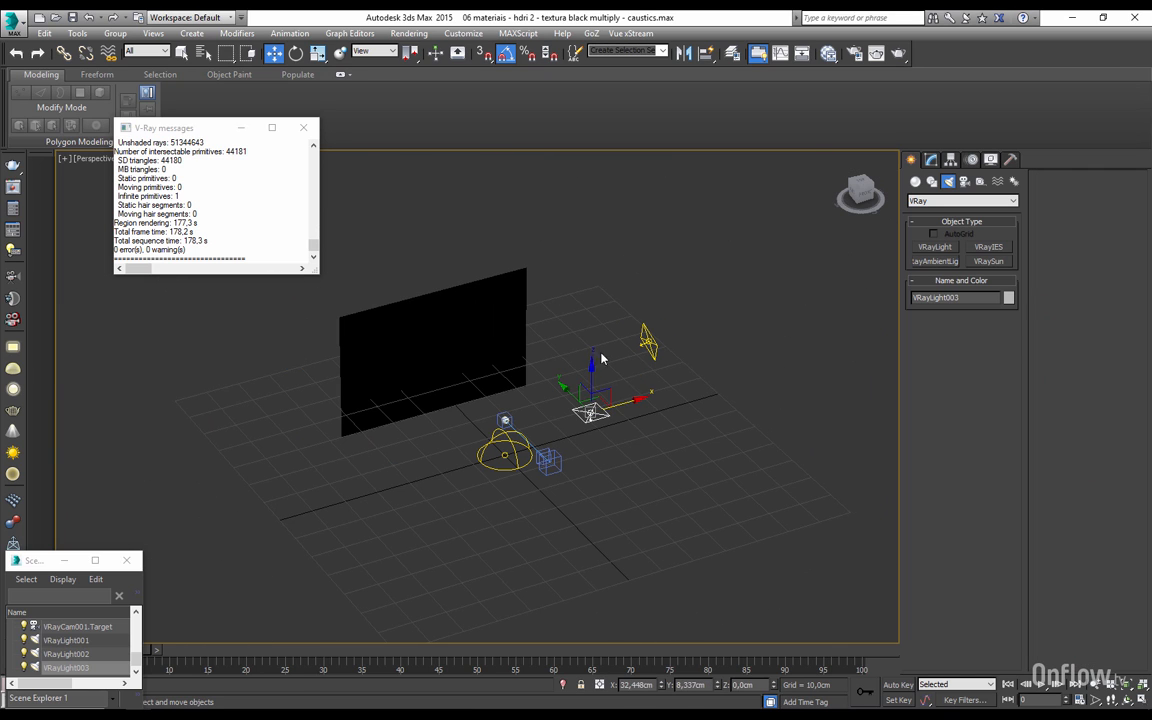
Step: Show the parameters of the existing plane light VRayLight002 and delete the new plane light VRayLight003
{"action": "left_click_drag", "start_coordinate": [601, 296], "coordinate": [672, 352]}
{"action": "scroll", "coordinate": [762, 367], "scroll_direction": "up", "scroll_amount": 2}
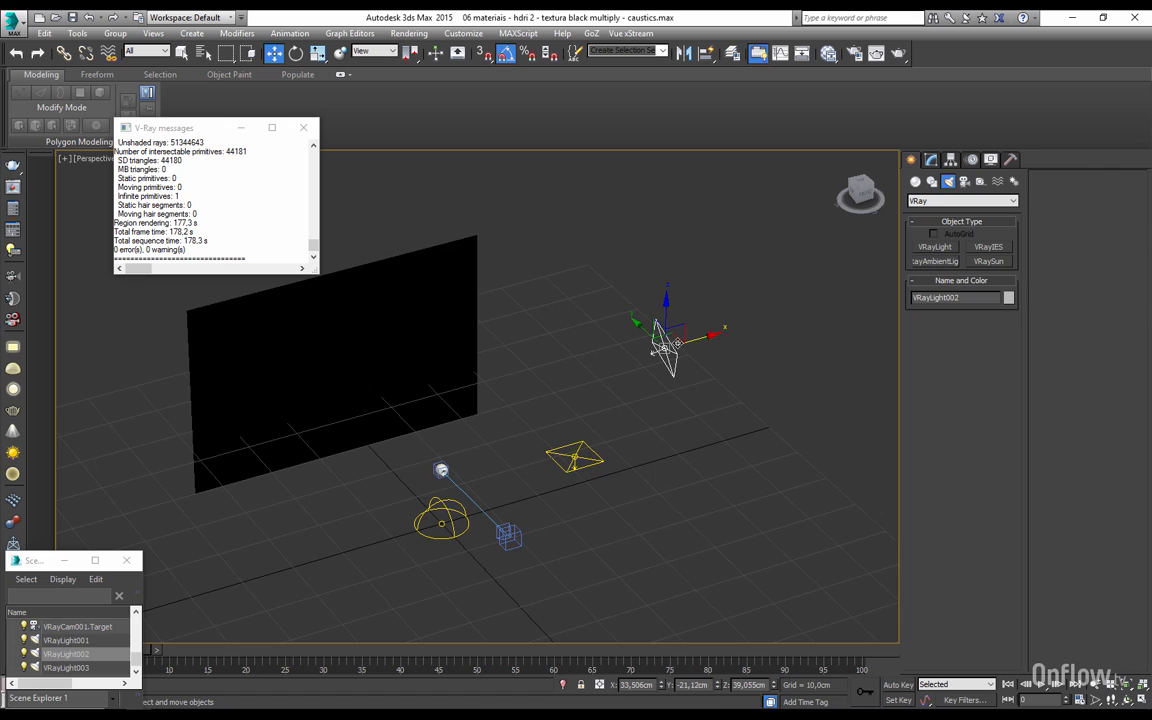
{"action": "left_click", "coordinate": [931, 160]}
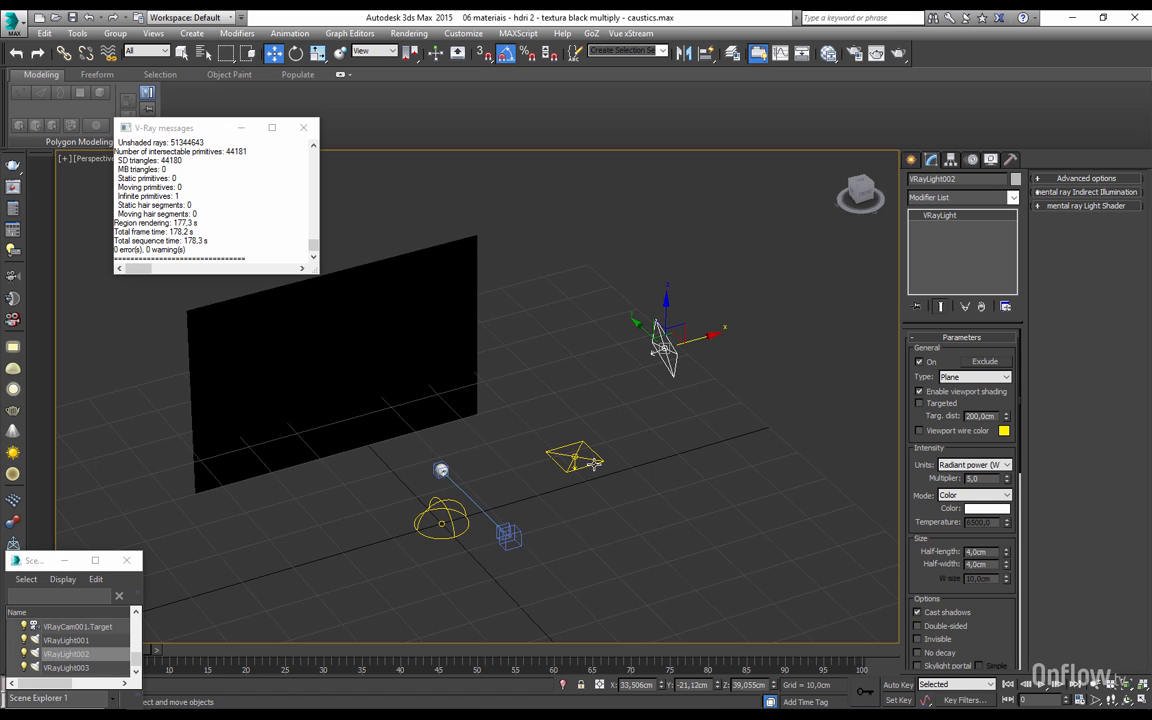
{"action": "left_click_drag", "start_coordinate": [502, 508], "coordinate": [510, 500]}
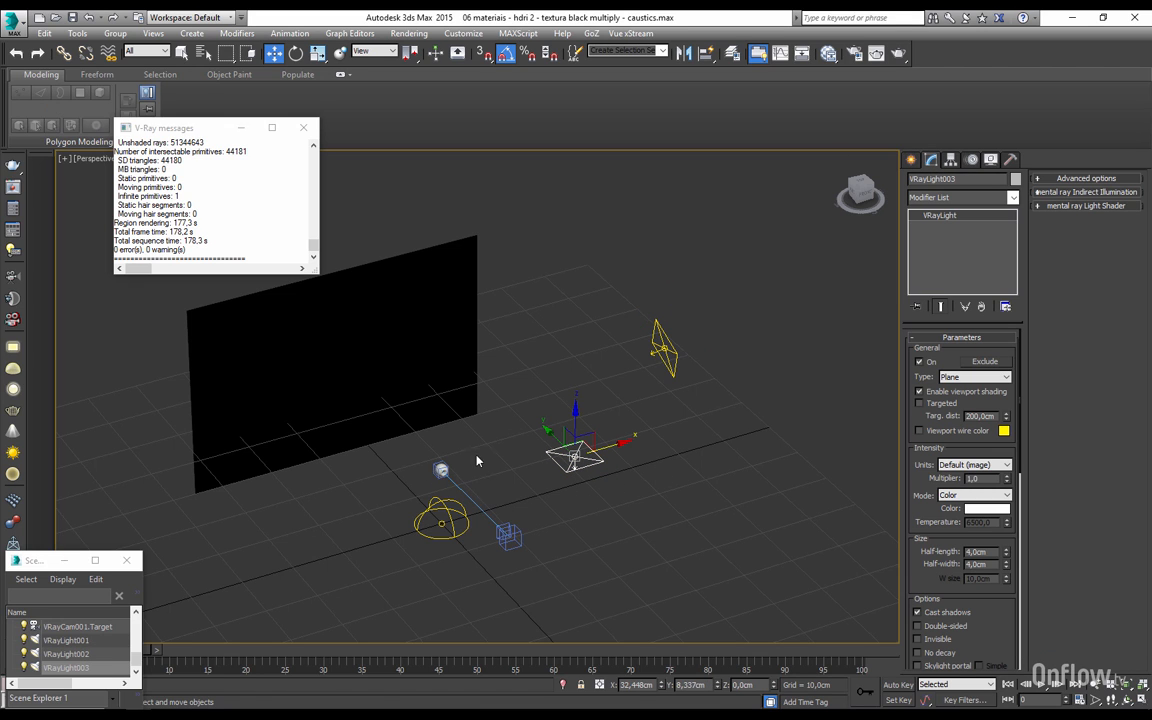
{"action": "key", "text": "Delete"}
Step: Select the plane light VRayLight002, check its available intensity units and choose Radiant power (W)
{"action": "left_click_drag", "start_coordinate": [721, 401], "coordinate": [683, 373]}
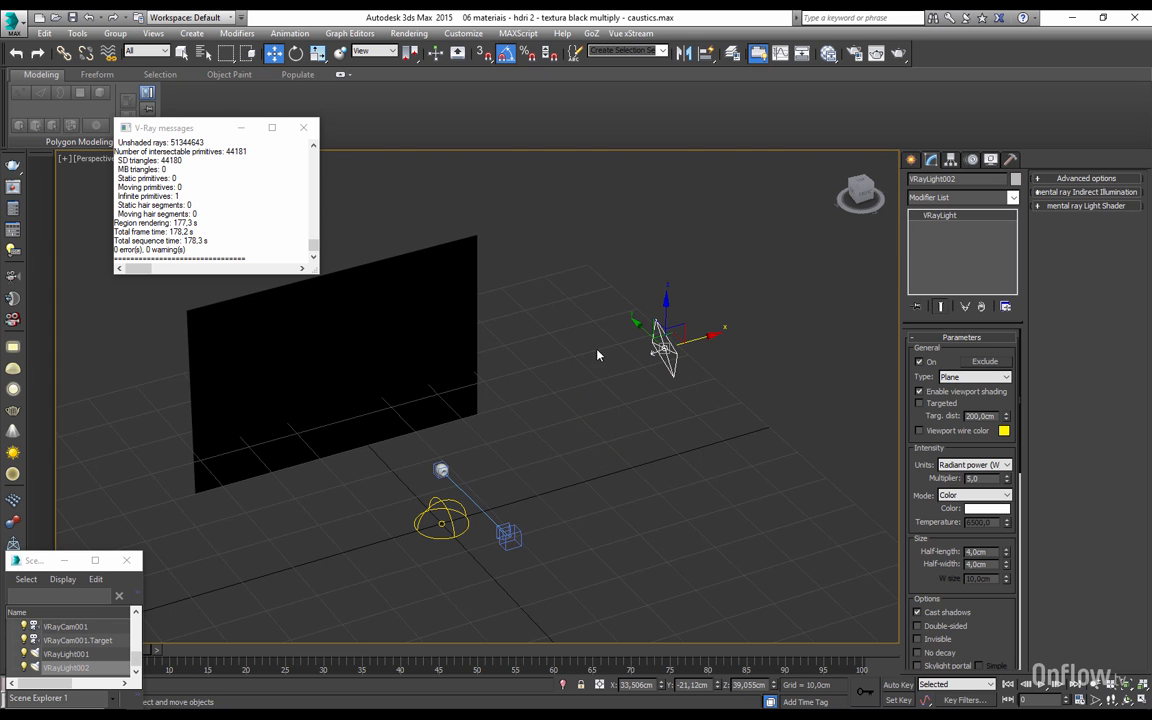
{"action": "left_click", "coordinate": [295, 53]}
{"action": "middle_click_drag", "start_coordinate": [641, 304], "coordinate": [705, 352], "text": "alt"}
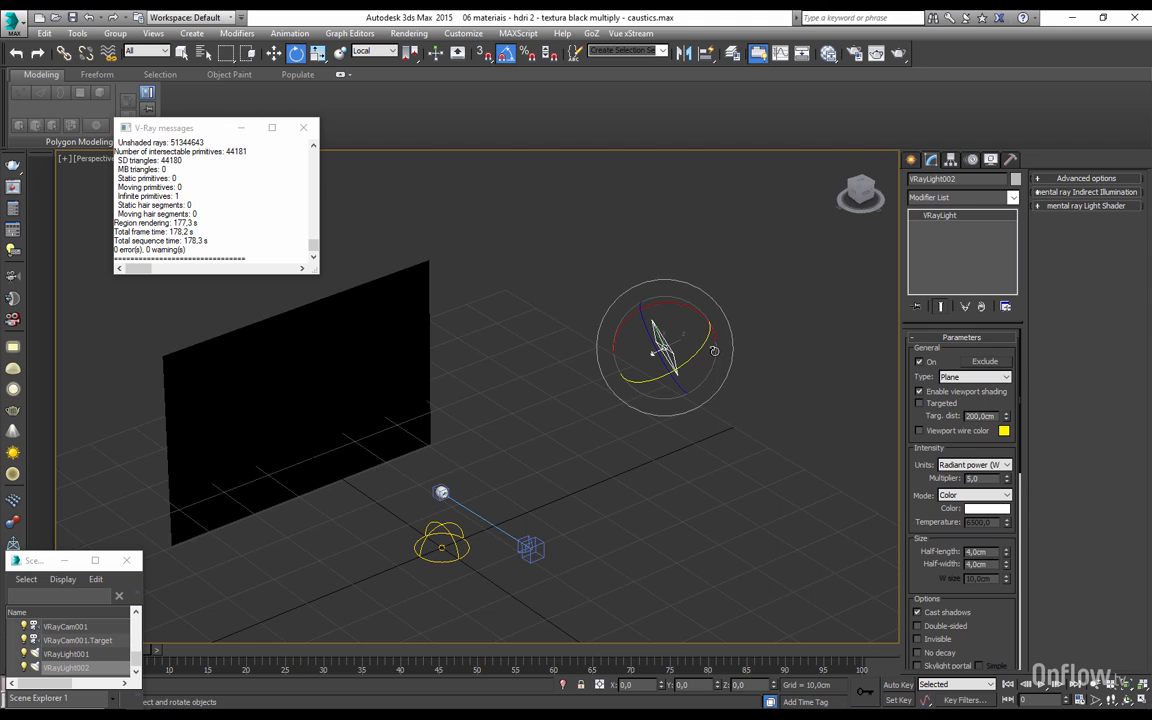
{"action": "left_click", "coordinate": [974, 465]}
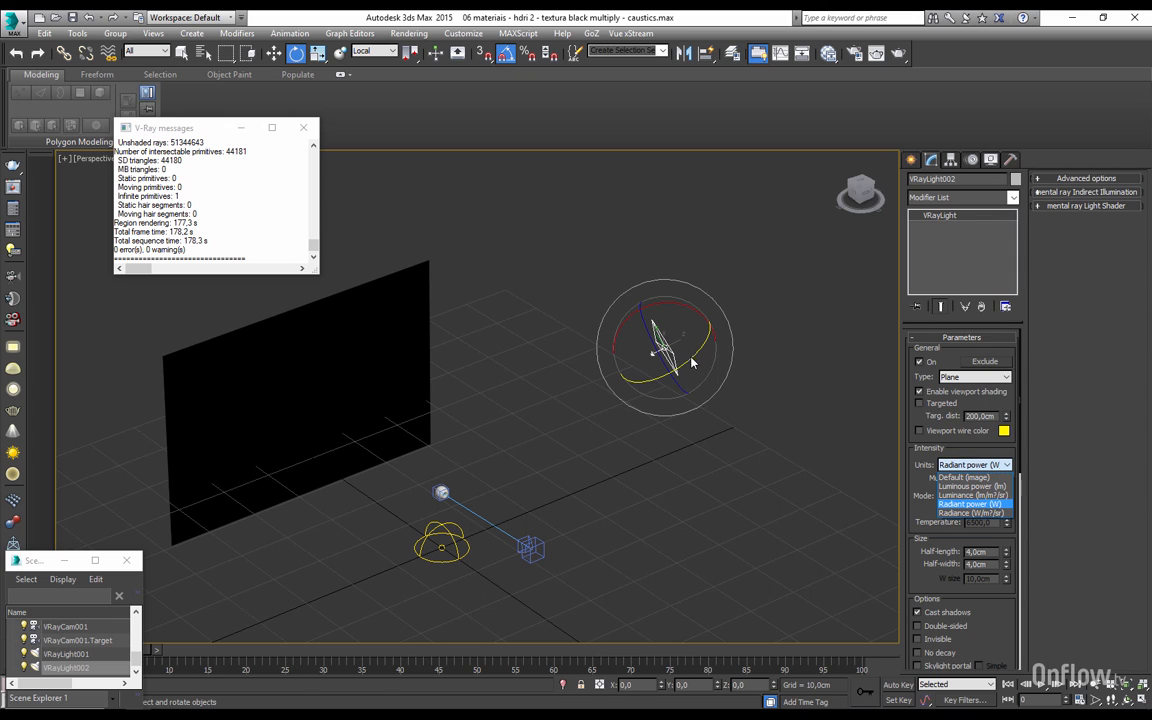
{"action": "left_click", "coordinate": [954, 506]}
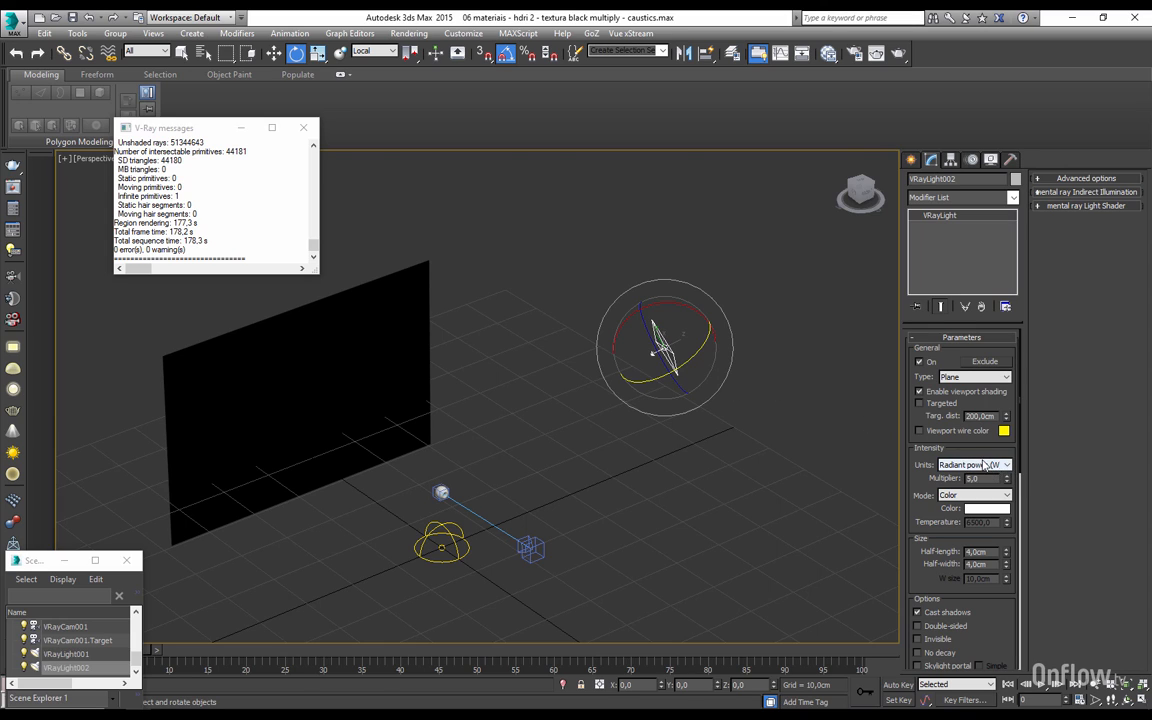
{"action": "left_click", "coordinate": [985, 464]}
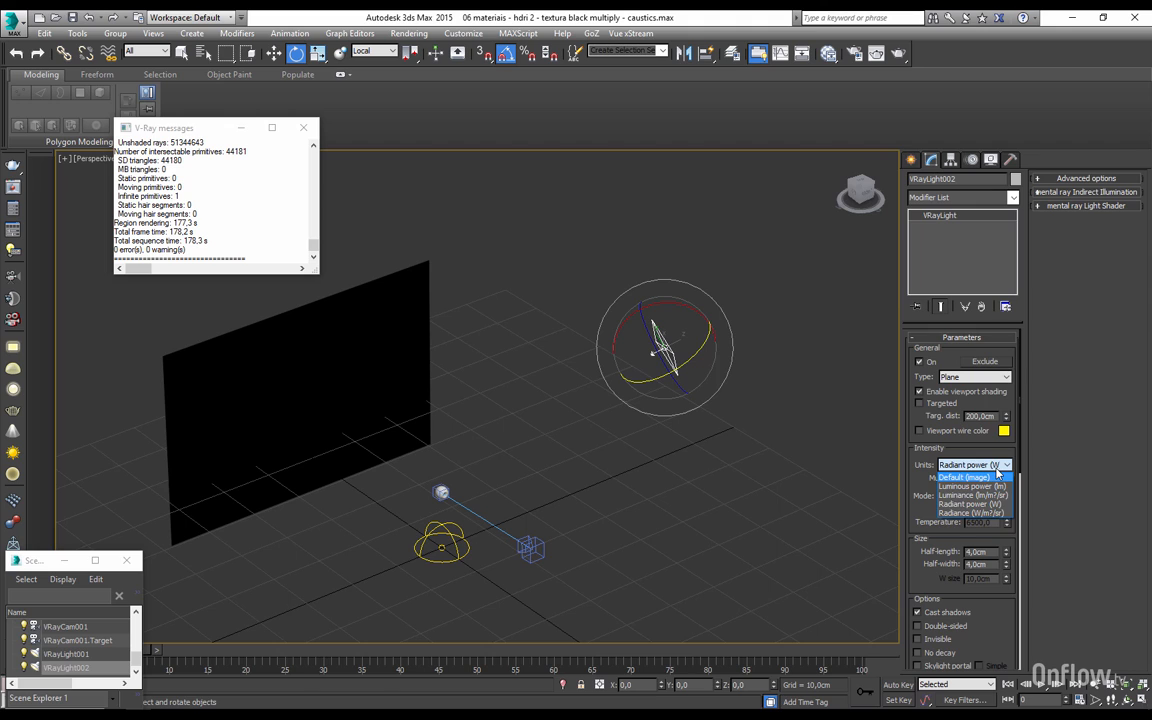
{"action": "left_click", "coordinate": [960, 504]}
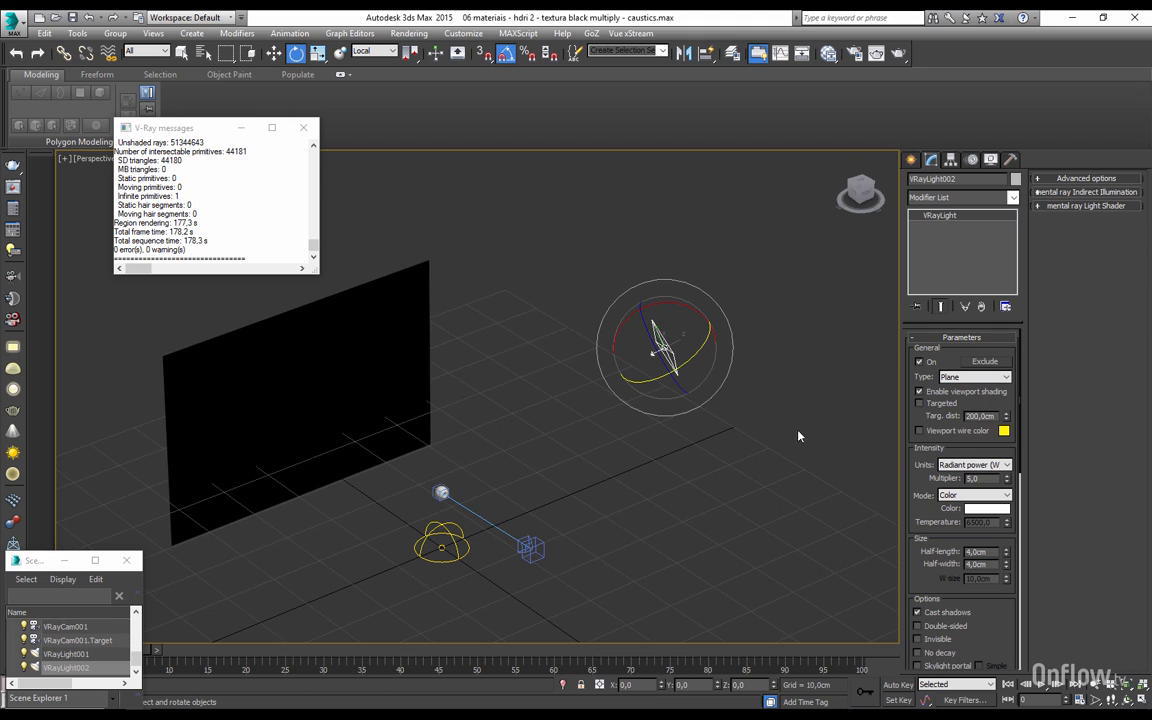
Step: Show the parameters of the dome light VRayLight001 and examine the eye and camera arrangement above it
{"action": "left_click", "coordinate": [274, 54]}
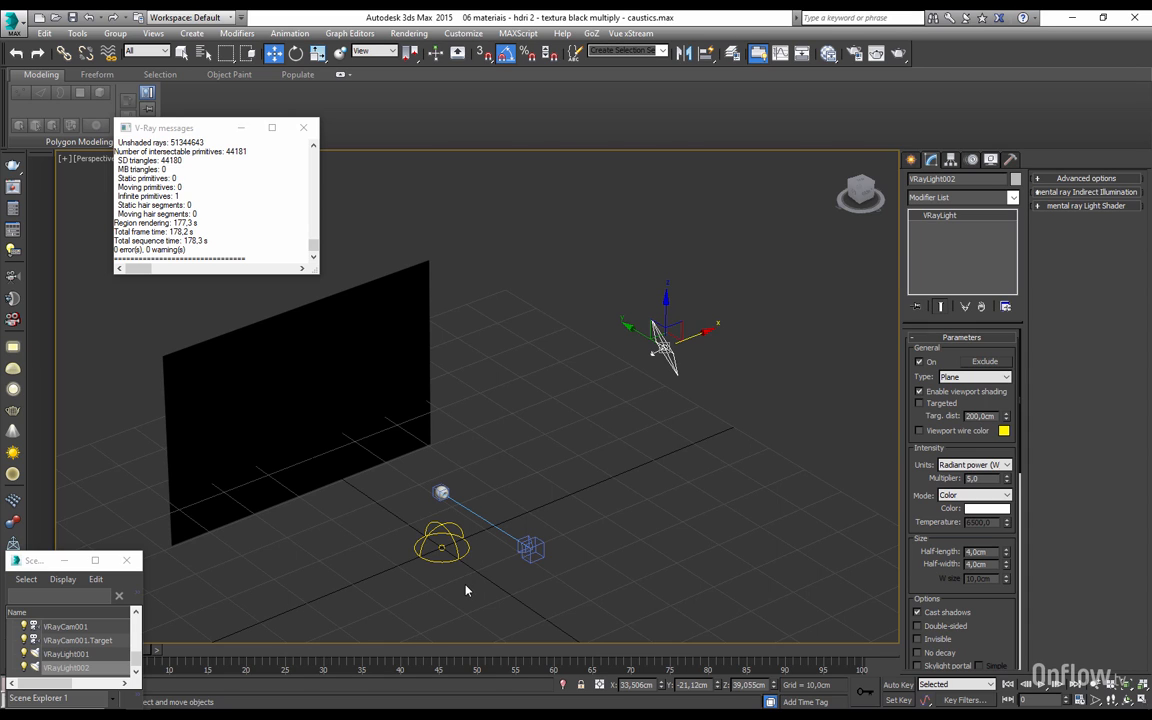
{"action": "left_click", "coordinate": [437, 545]}
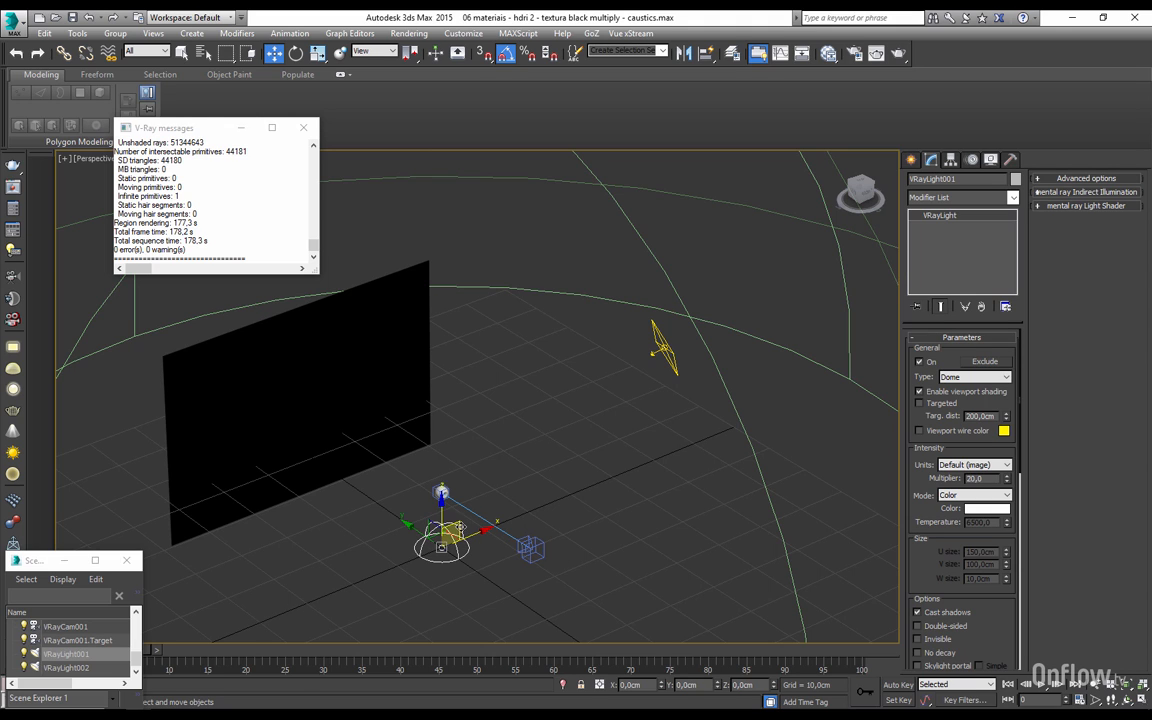
{"action": "scroll", "coordinate": [460, 512], "scroll_direction": "up", "scroll_amount": 4}
{"action": "scroll", "coordinate": [697, 243], "scroll_direction": "down", "scroll_amount": 4}
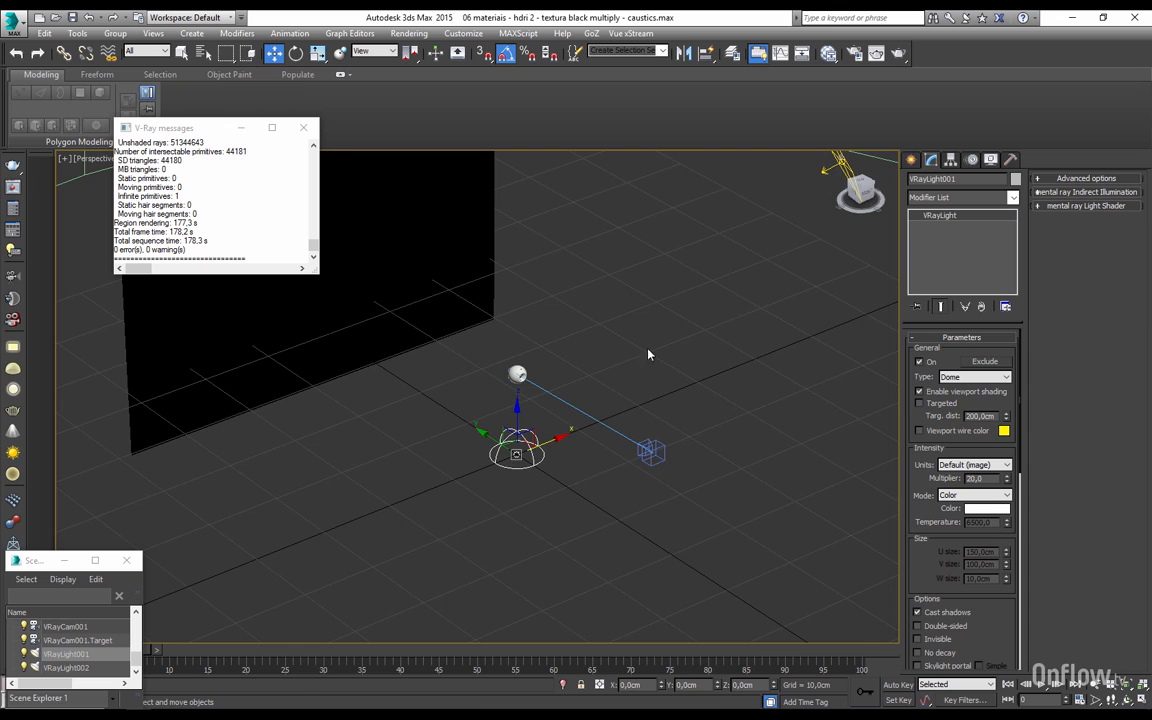
{"action": "scroll", "coordinate": [522, 372], "scroll_direction": "up", "scroll_amount": 5}
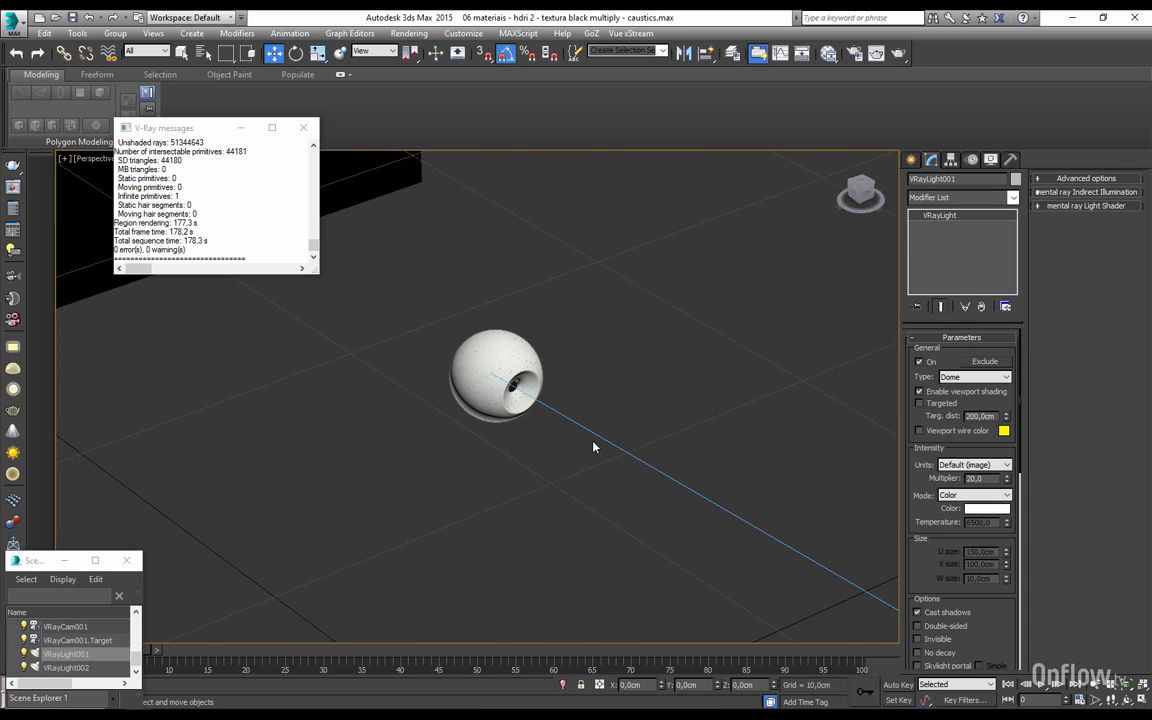
{"action": "scroll", "coordinate": [594, 447], "scroll_direction": "down", "scroll_amount": 5}
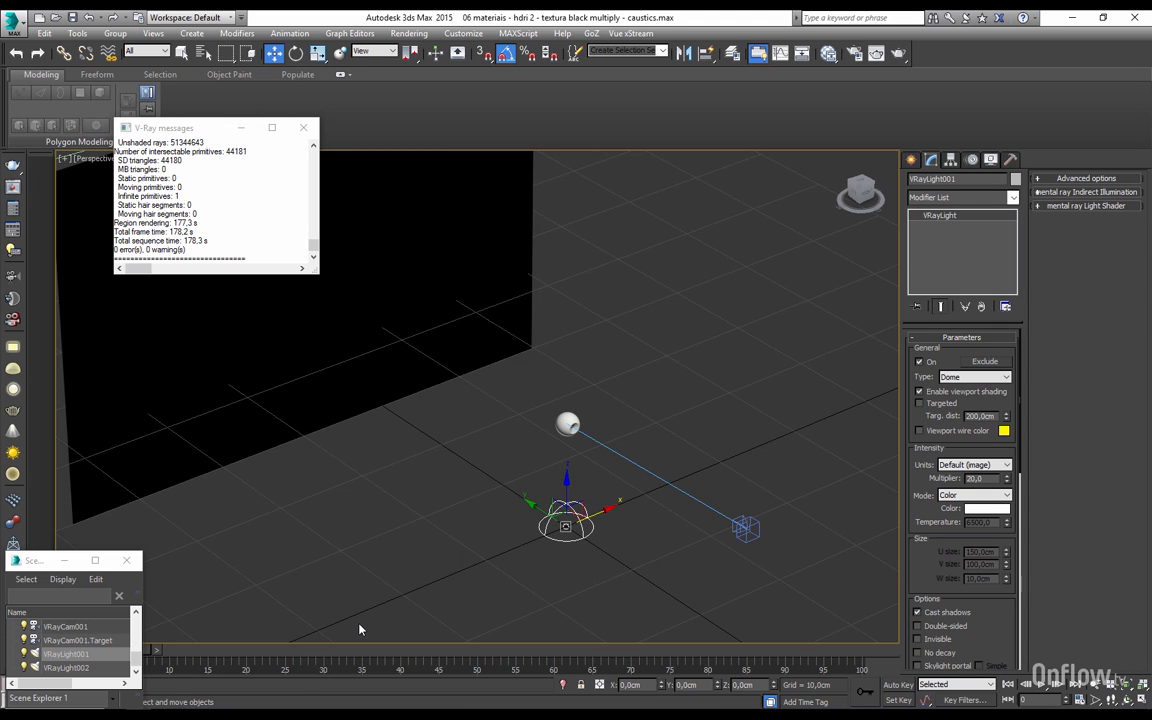
{"action": "scroll", "coordinate": [590, 438], "scroll_direction": "down", "scroll_amount": 10}
{"action": "scroll", "coordinate": [590, 438], "scroll_direction": "up", "scroll_amount": 10}
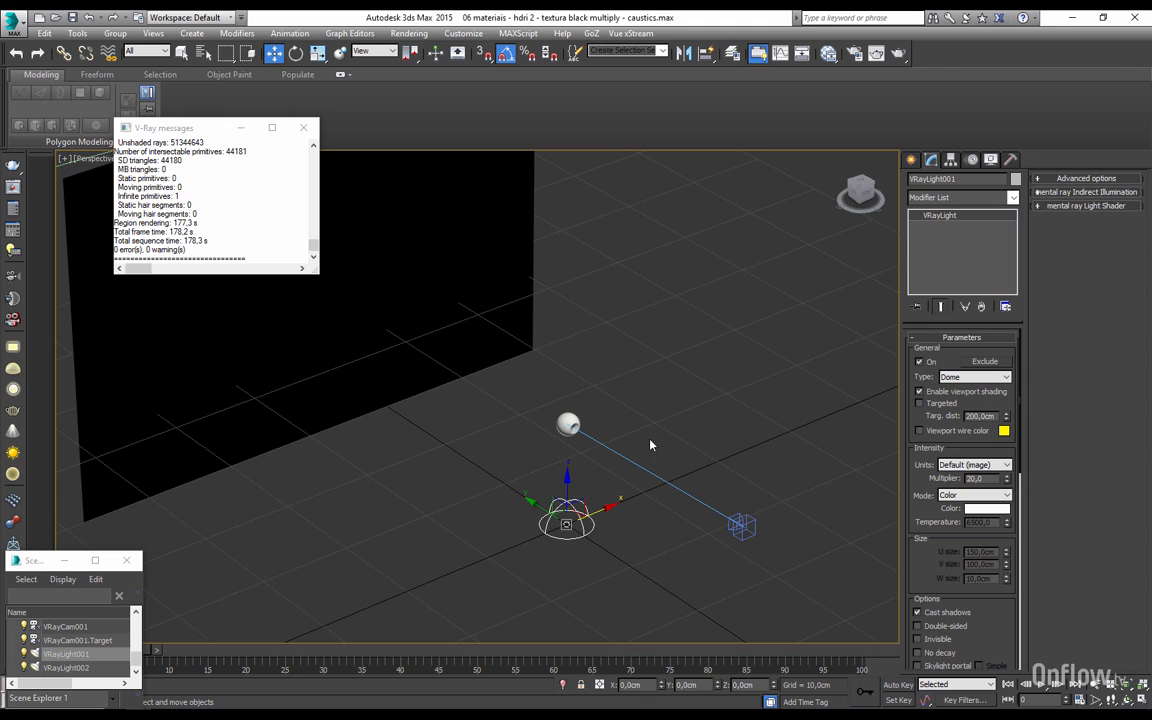
{"action": "scroll", "coordinate": [609, 433], "scroll_direction": "up", "scroll_amount": 3}
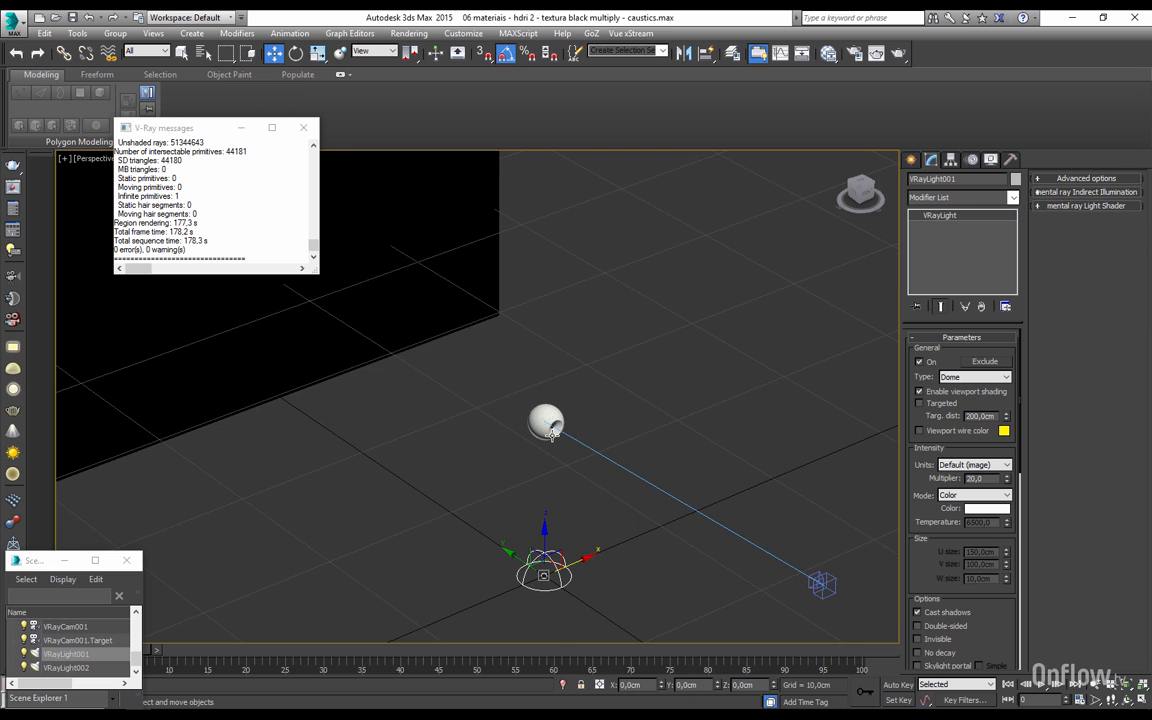
{"action": "scroll", "coordinate": [551, 435], "scroll_direction": "up", "scroll_amount": 2}
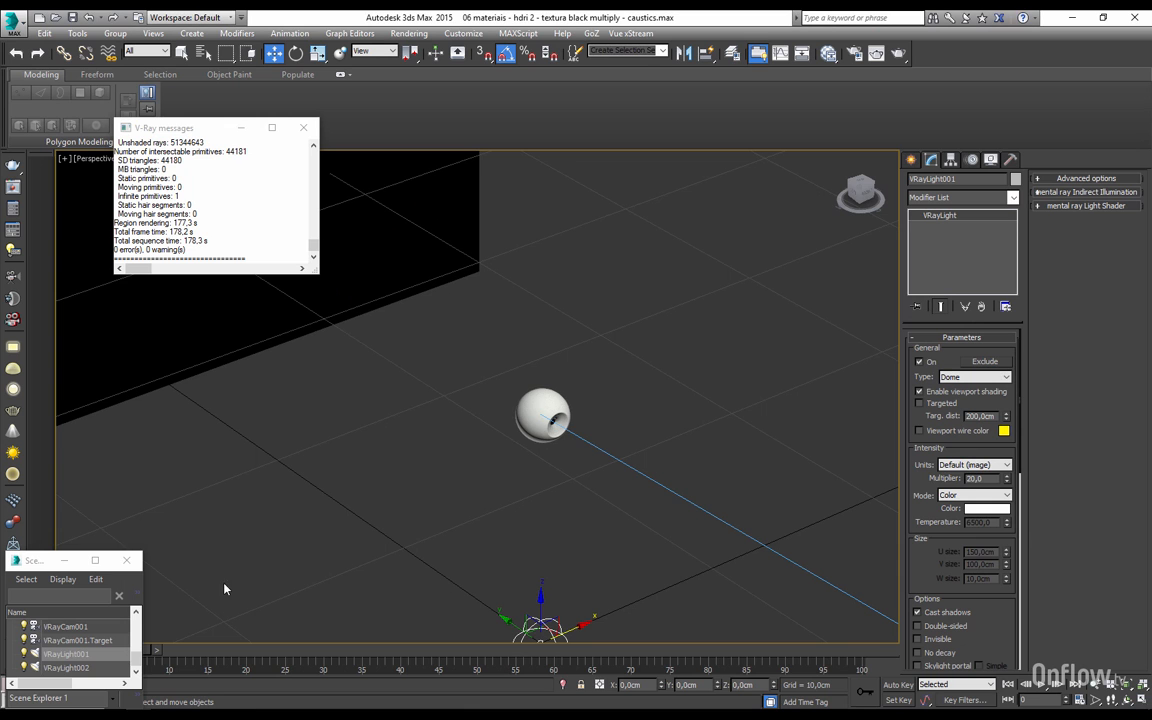
Step: Select the eyeball, open the Slate Material Editor and add a new VRayBlendMtl in the empty area beside the existing nodes
{"action": "left_click", "coordinate": [525, 428]}
{"action": "key", "text": "m"}
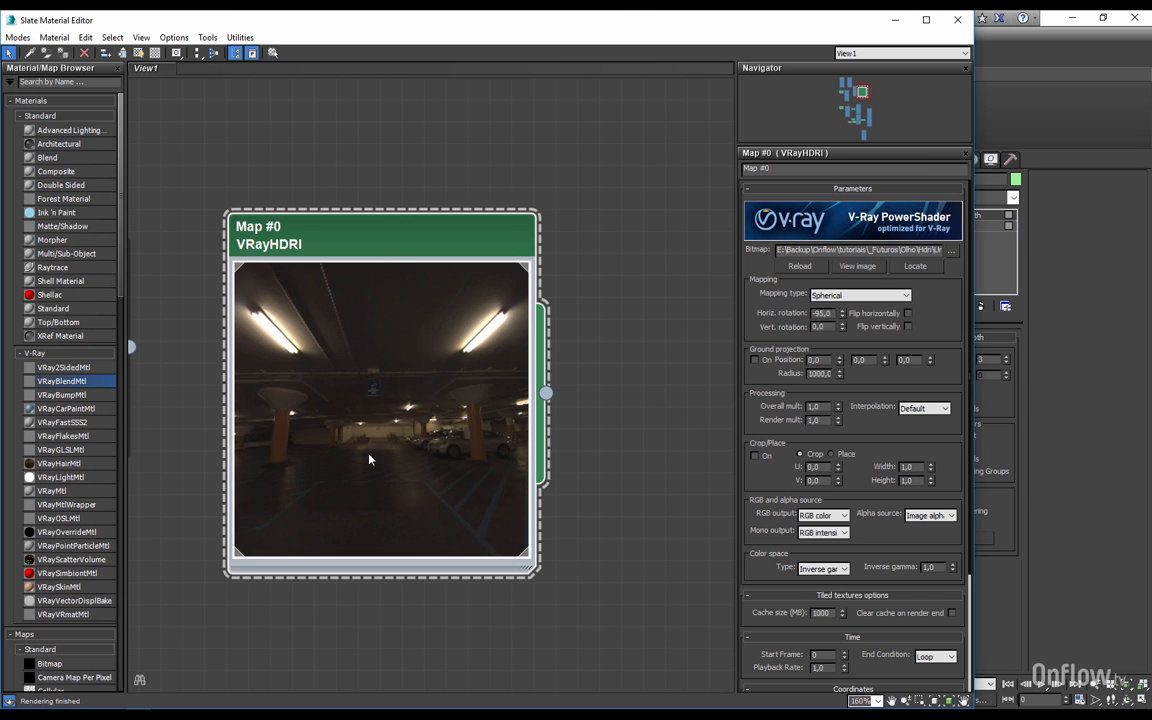
{"action": "scroll", "coordinate": [274, 375], "scroll_direction": "down", "scroll_amount": 5}
{"action": "scroll", "coordinate": [323, 466], "scroll_direction": "down", "scroll_amount": 1}
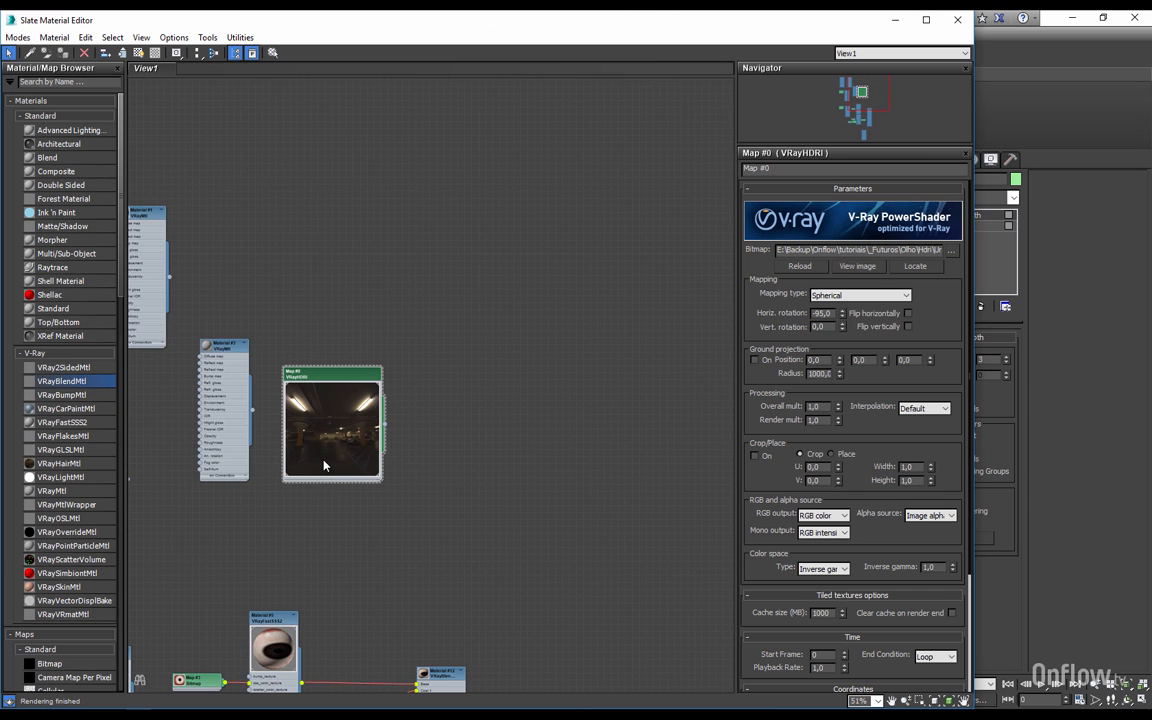
{"action": "scroll", "coordinate": [310, 450], "scroll_direction": "down", "scroll_amount": 3}
{"action": "middle_click_drag", "start_coordinate": [304, 439], "coordinate": [340, 234]}
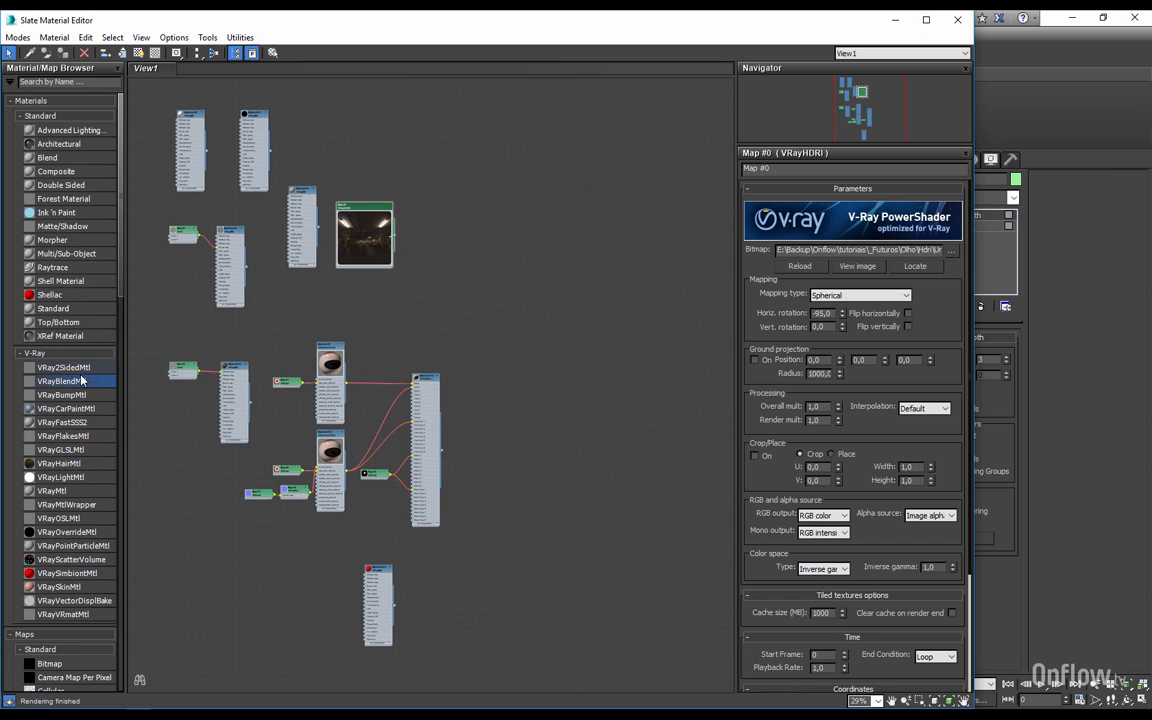
{"action": "left_click_drag", "start_coordinate": [60, 386], "coordinate": [634, 418]}
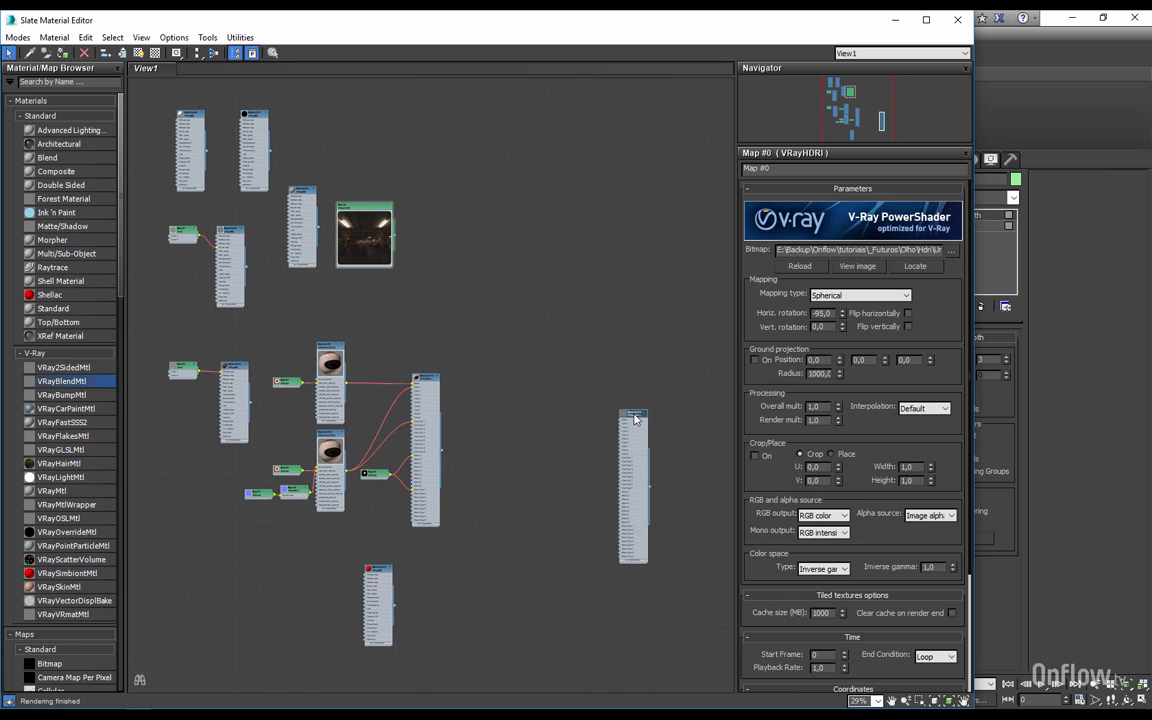
Step: Copy the VRayFastSSS2 material feeding the existing blend's Base, together with its bitmap, next to the new VRayBlendMtl
{"action": "scroll", "coordinate": [560, 401], "scroll_direction": "up", "scroll_amount": 3}
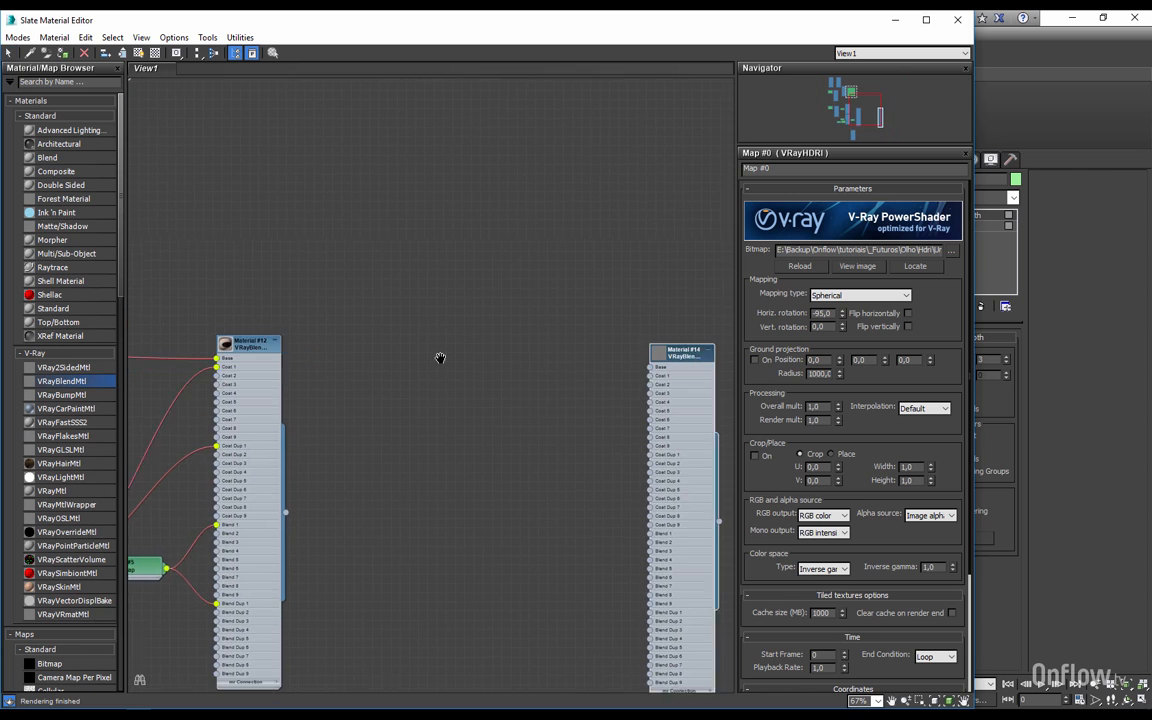
{"action": "scroll", "coordinate": [436, 360], "scroll_direction": "down", "scroll_amount": 1}
{"action": "middle_click_drag", "start_coordinate": [416, 386], "coordinate": [546, 399]}
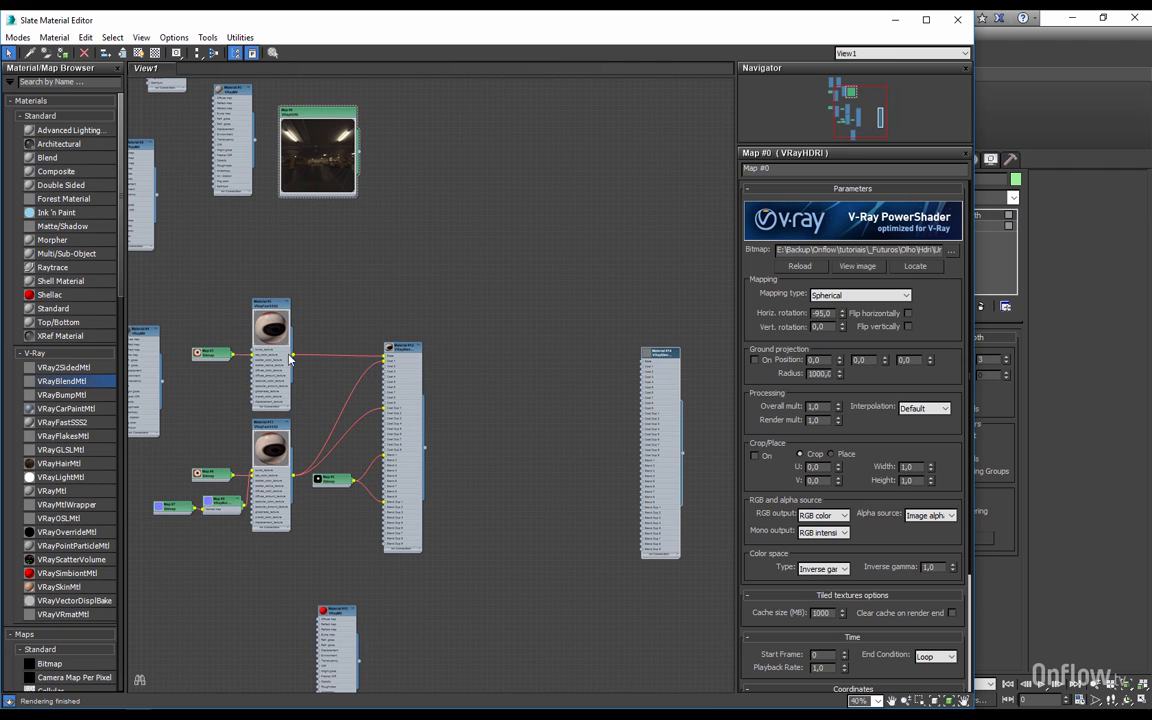
{"action": "left_click_drag", "start_coordinate": [204, 293], "coordinate": [256, 336]}
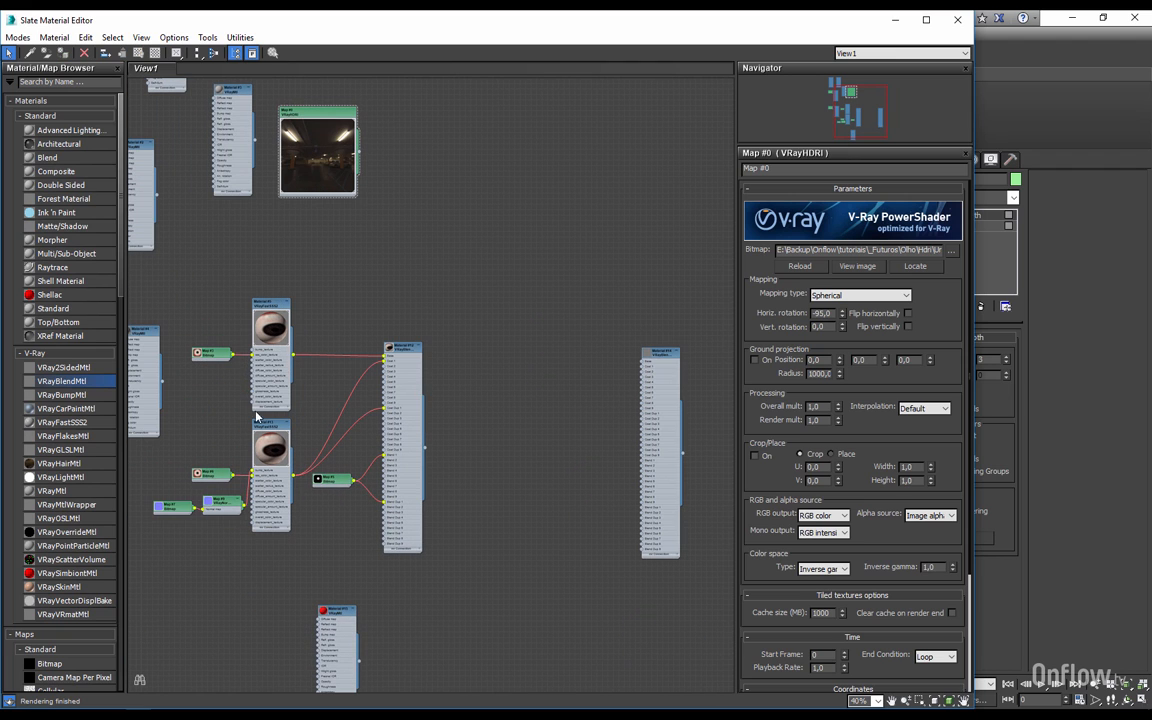
{"action": "middle_click_drag", "start_coordinate": [185, 439], "coordinate": [295, 358]}
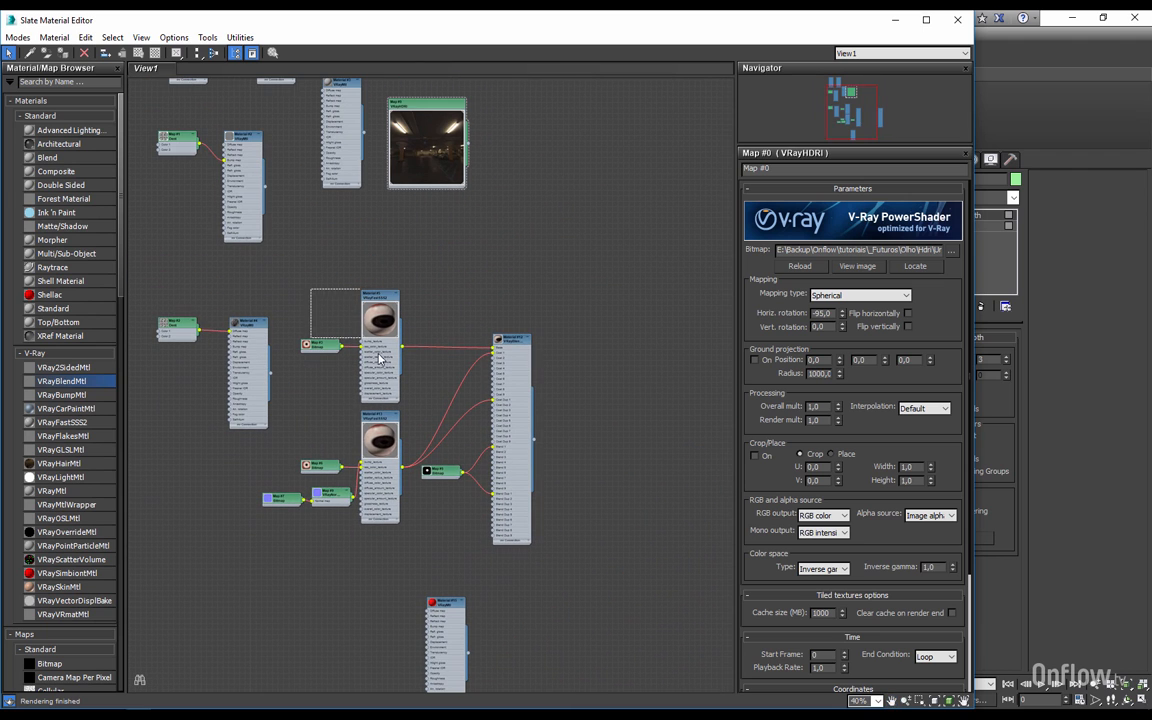
{"action": "middle_click_drag", "start_coordinate": [438, 302], "coordinate": [305, 317]}
{"action": "mouse_move", "coordinate": [257, 313]}
{"action": "left_mouse_down", "text": "shift"}
{"action": "mouse_move", "coordinate": [538, 371]}
{"action": "mouse_move", "coordinate": [569, 347]}
{"action": "left_mouse_up", "text": "shift"}
Step: Connect the copied VRayFastSSS2 to the Base slot of the new VRayBlendMtl and show the copy's scatter radius parameter
{"action": "scroll", "coordinate": [599, 393], "scroll_direction": "up", "scroll_amount": 3}
{"action": "scroll", "coordinate": [599, 393], "scroll_direction": "up", "scroll_amount": 2}
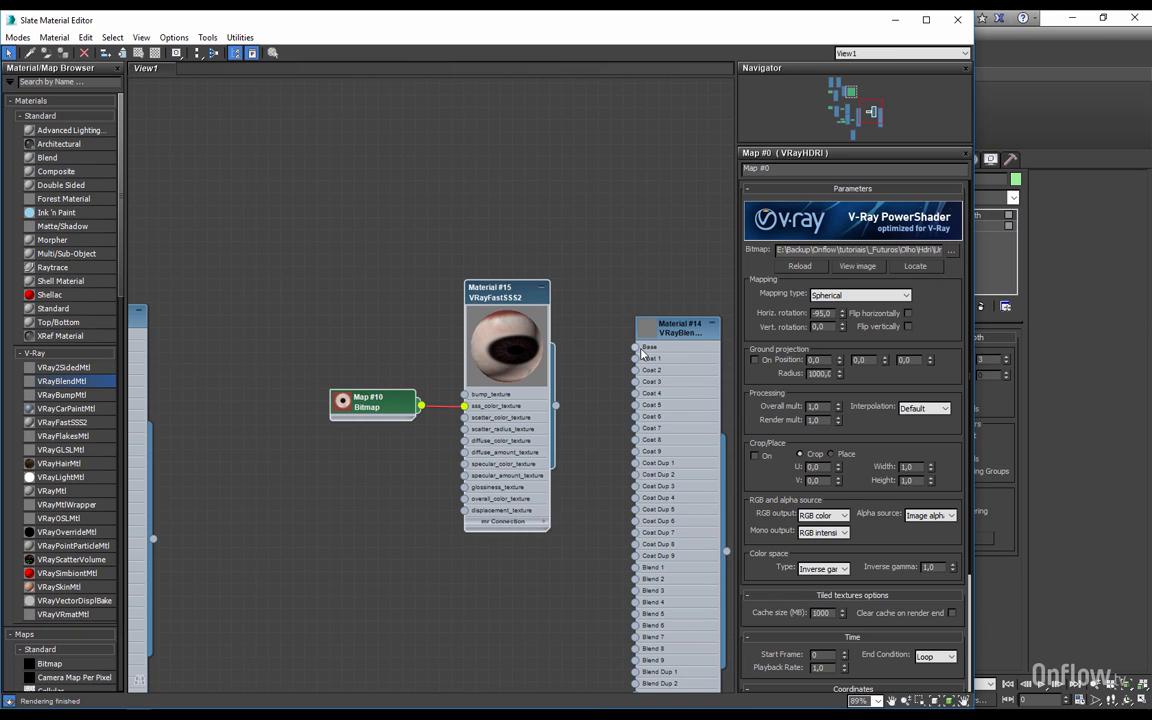
{"action": "left_click_drag", "start_coordinate": [641, 351], "coordinate": [558, 408]}
{"action": "left_click_drag", "start_coordinate": [511, 297], "coordinate": [511, 260]}
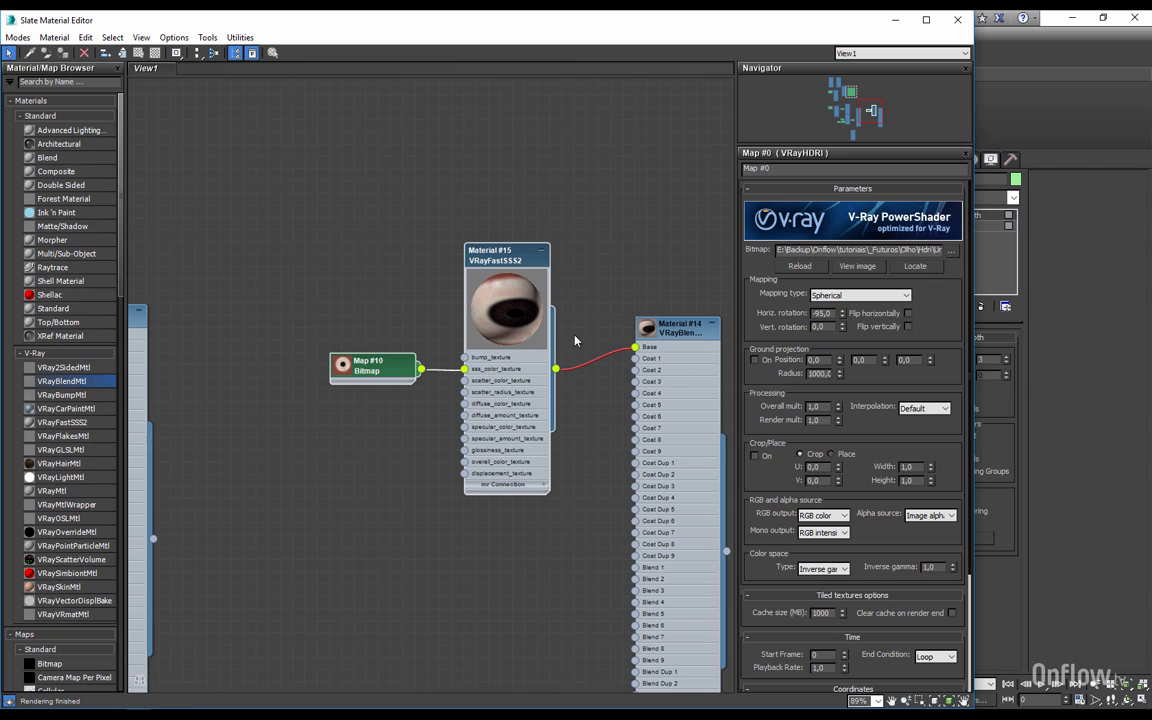
{"action": "double_click", "coordinate": [512, 261]}
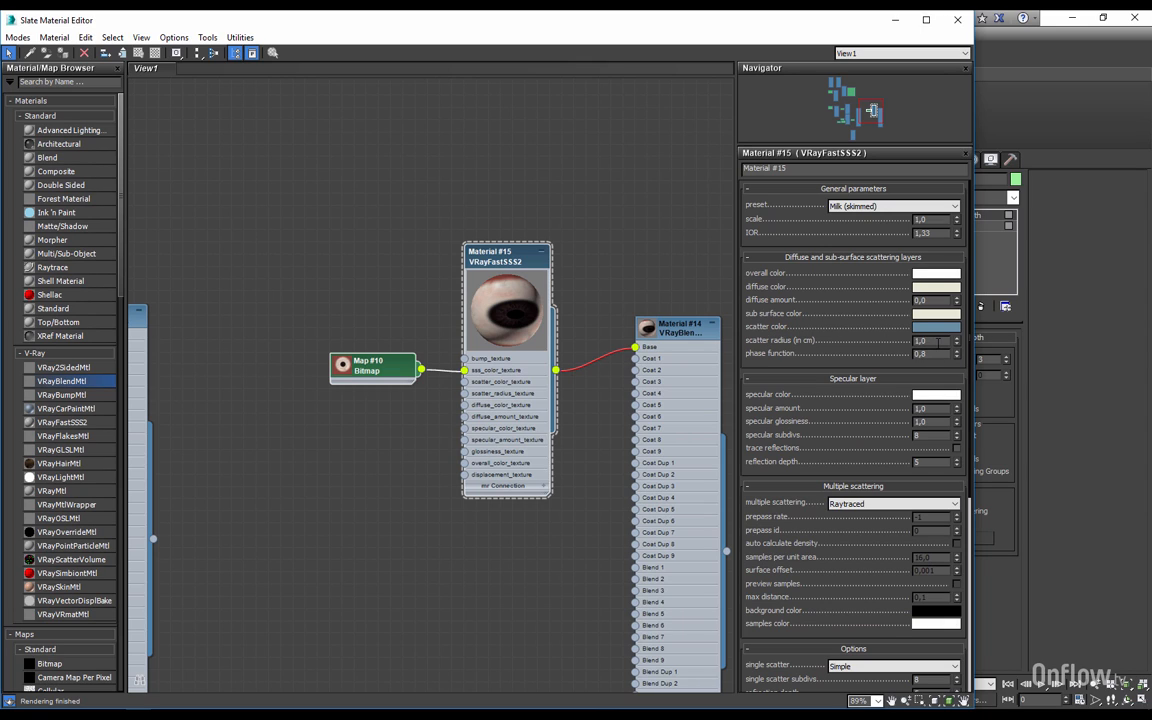
{"action": "double_click", "coordinate": [921, 341]}
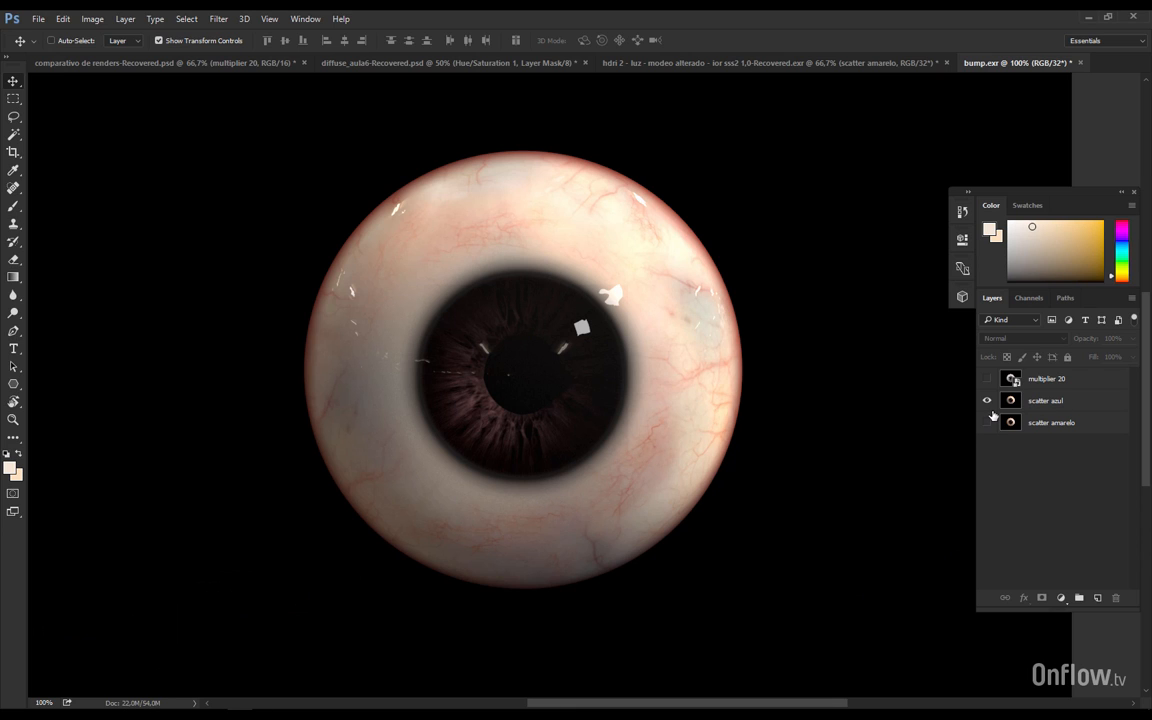
Step: Compare the scatter azul and scatter amarelo eye renders in Photoshop by alternating which of the two layers is shown
{"action": "left_click", "coordinate": [987, 422]}
{"action": "left_click", "coordinate": [987, 400]}
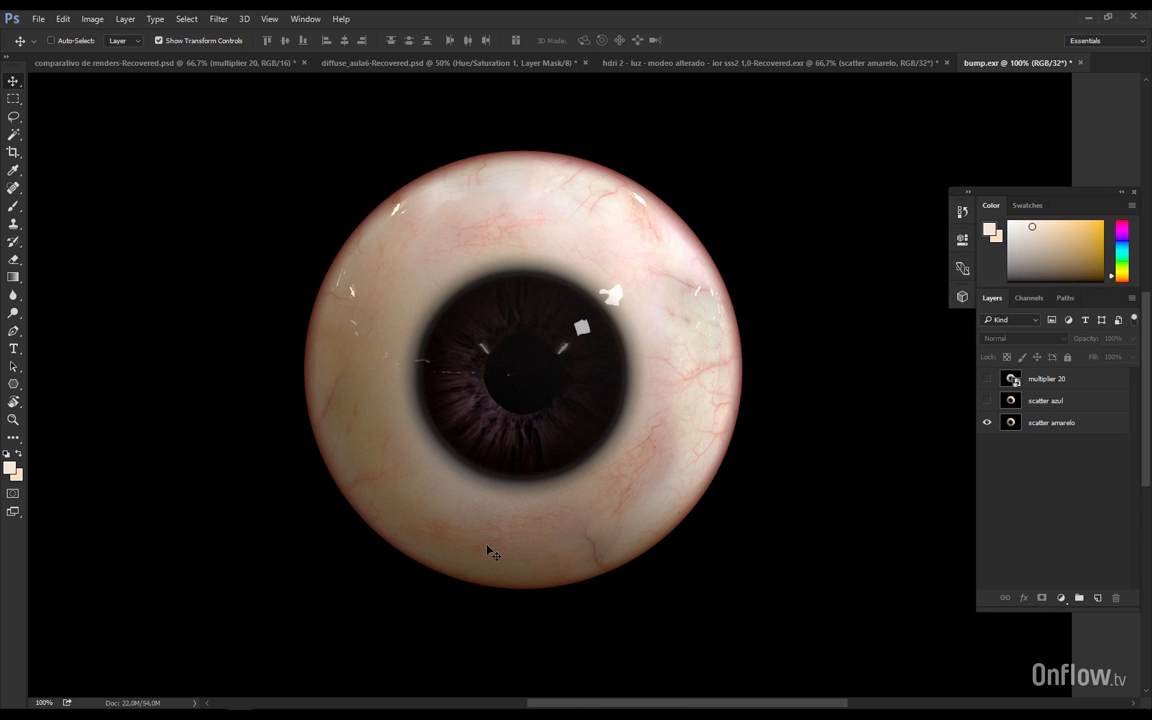
{"action": "left_click", "coordinate": [987, 400]}
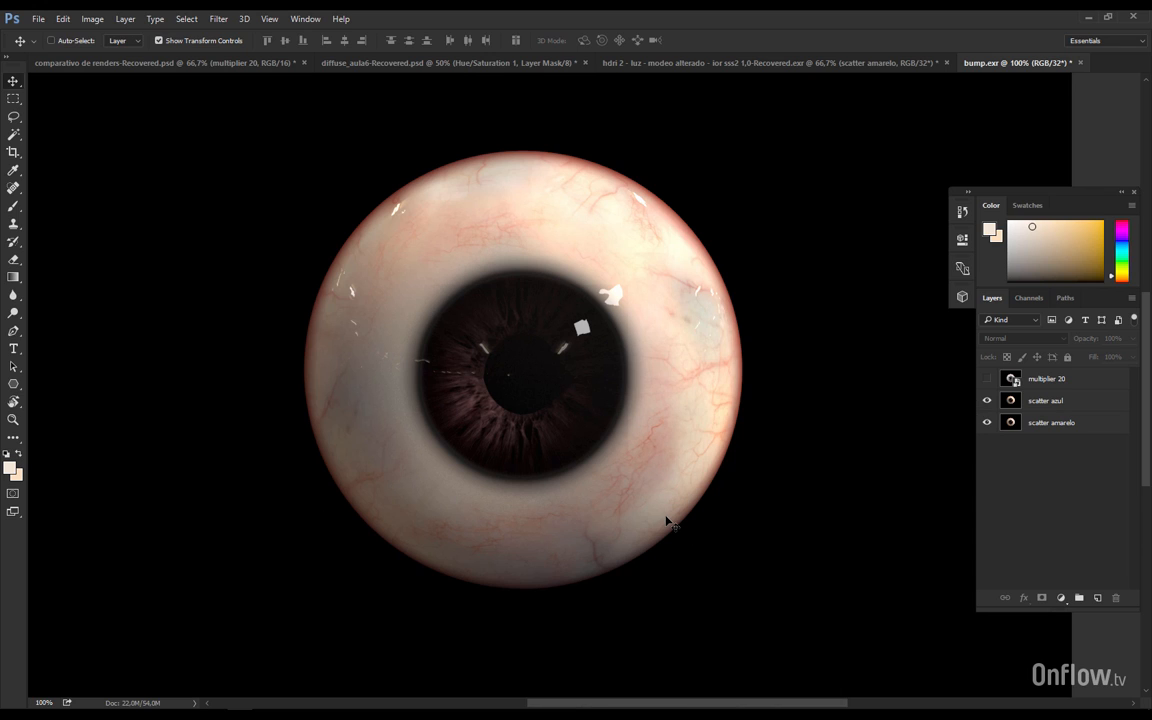
{"action": "left_click", "coordinate": [988, 400]}
{"action": "left_click", "coordinate": [988, 400]}
{"action": "left_click", "coordinate": [989, 400]}
{"action": "left_click", "coordinate": [989, 400]}
{"action": "left_click", "coordinate": [989, 400]}
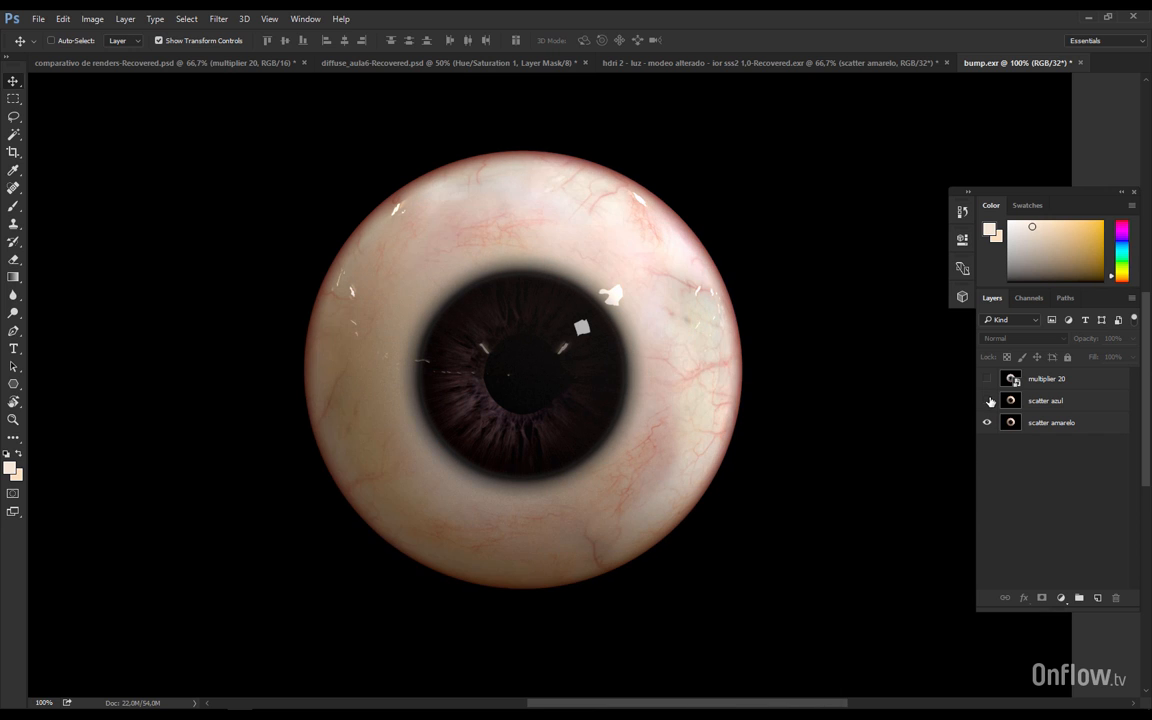
{"action": "left_click", "coordinate": [989, 401]}
Step: Return to 3ds Max, duplicate the VRayFastSSS2 Material #15 with its bitmap below the original, and show the duplicate's parameters
{"action": "key", "text": "alt+Tab"}
{"action": "mouse_move", "coordinate": [444, 512]}
{"action": "middle_mouse_down"}
{"action": "mouse_move", "coordinate": [347, 402]}
{"action": "mouse_move", "coordinate": [398, 459]}
{"action": "middle_mouse_up"}
{"action": "left_click_drag", "start_coordinate": [273, 129], "coordinate": [467, 366]}
{"action": "mouse_move", "coordinate": [440, 172]}
{"action": "left_mouse_down"}
{"action": "mouse_move", "coordinate": [454, 140]}
{"action": "mouse_move", "coordinate": [441, 165]}
{"action": "left_mouse_up"}
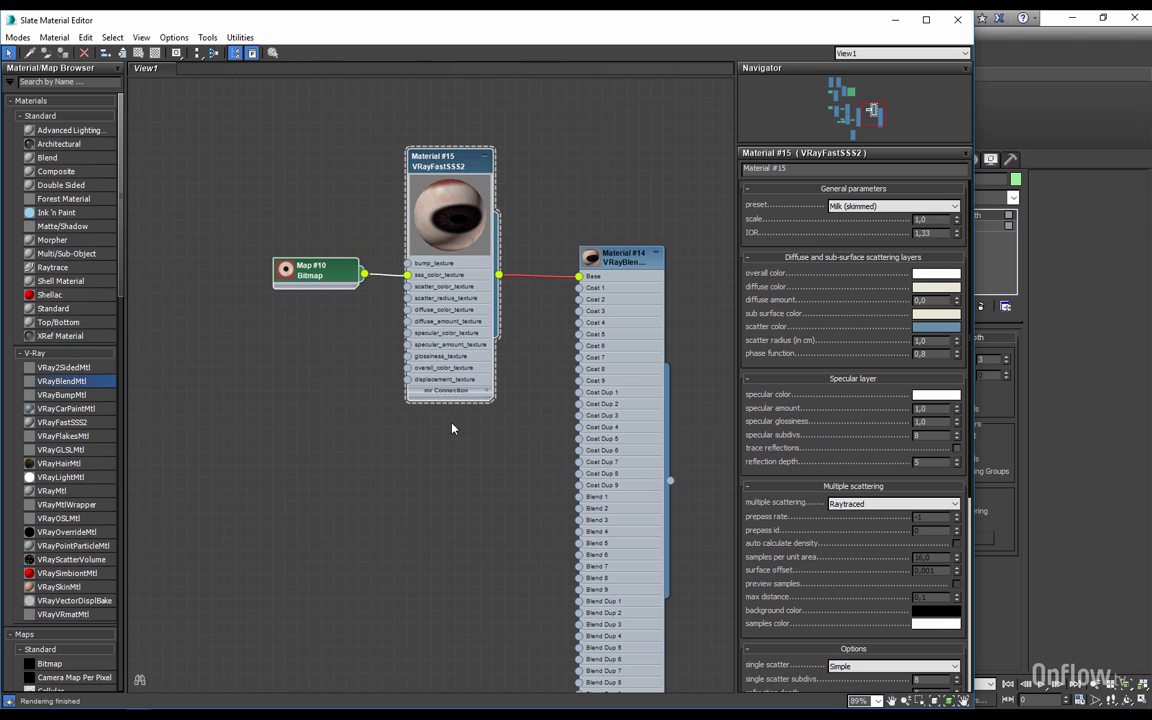
{"action": "scroll", "coordinate": [445, 428], "scroll_direction": "down", "scroll_amount": 1}
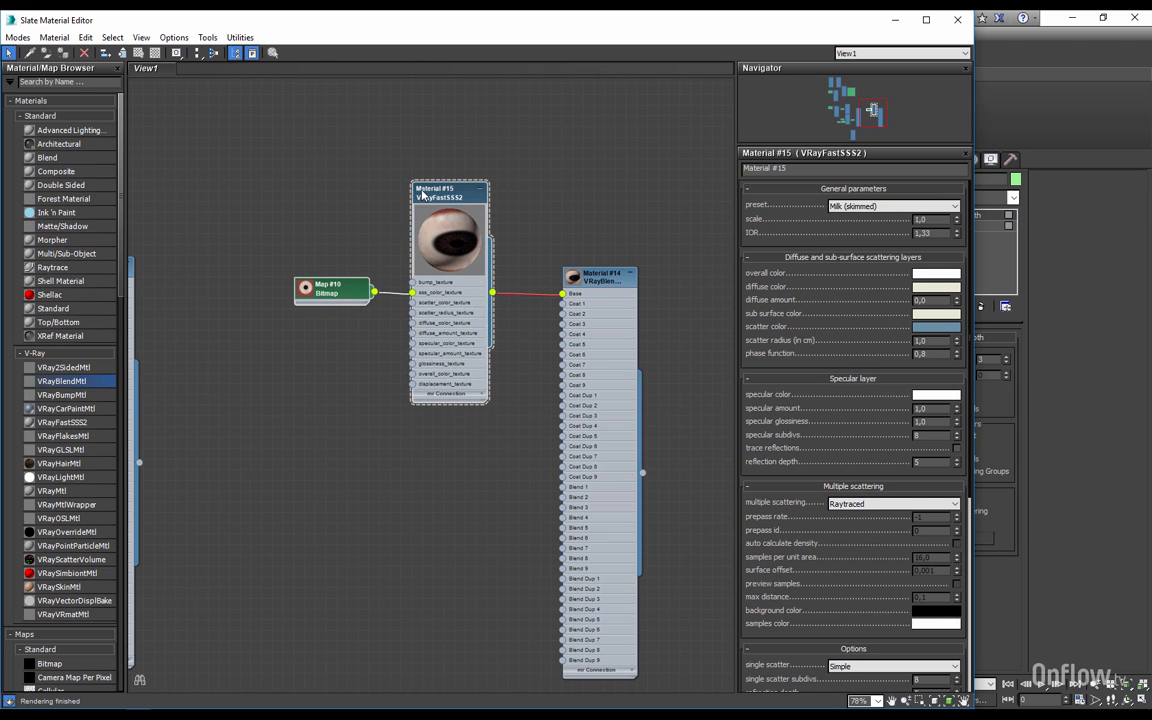
{"action": "left_click_drag", "start_coordinate": [422, 195], "coordinate": [424, 464], "text": "shift"}
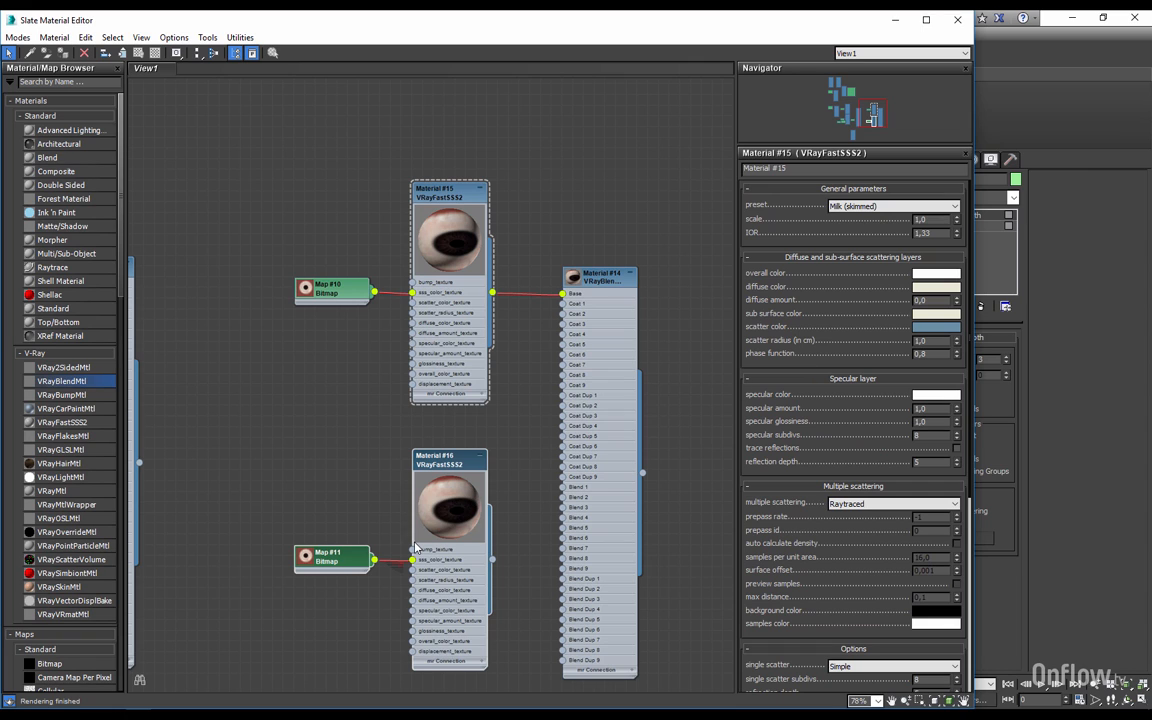
{"action": "double_click", "coordinate": [454, 465]}
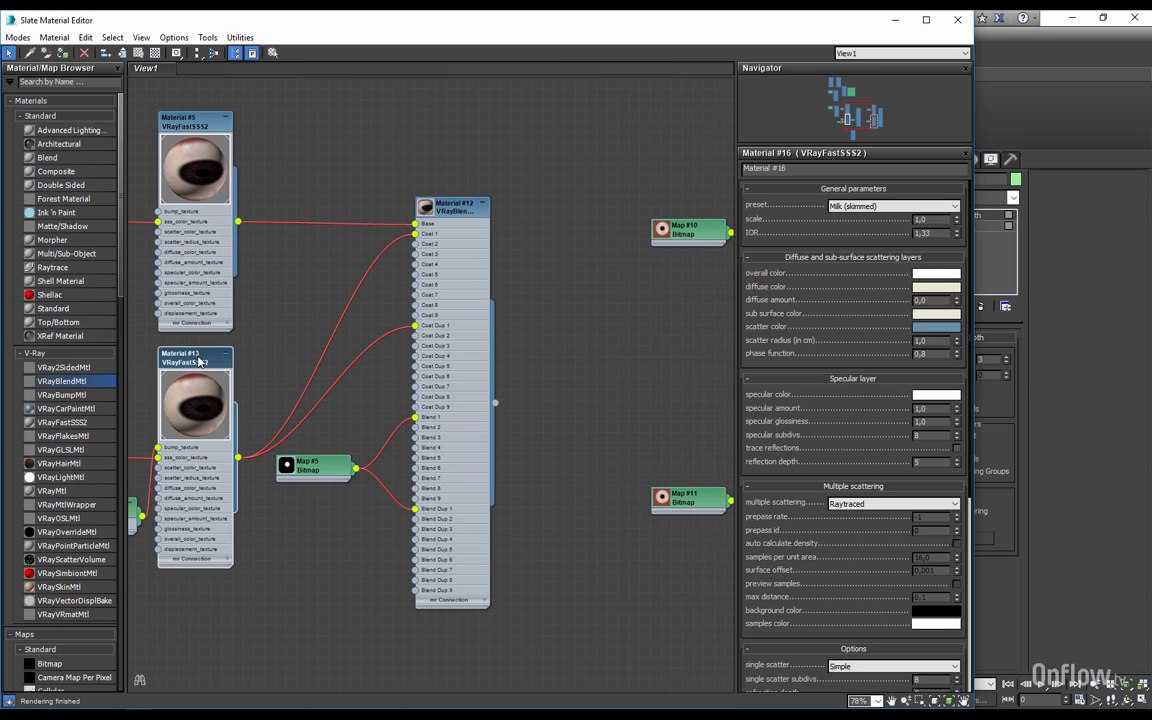
Step: Examine the RGB values of the scatter color in Material #13
{"action": "double_click", "coordinate": [199, 362]}
{"action": "left_click_drag", "start_coordinate": [797, 257], "coordinate": [864, 566]}
{"action": "left_click", "coordinate": [932, 298]}
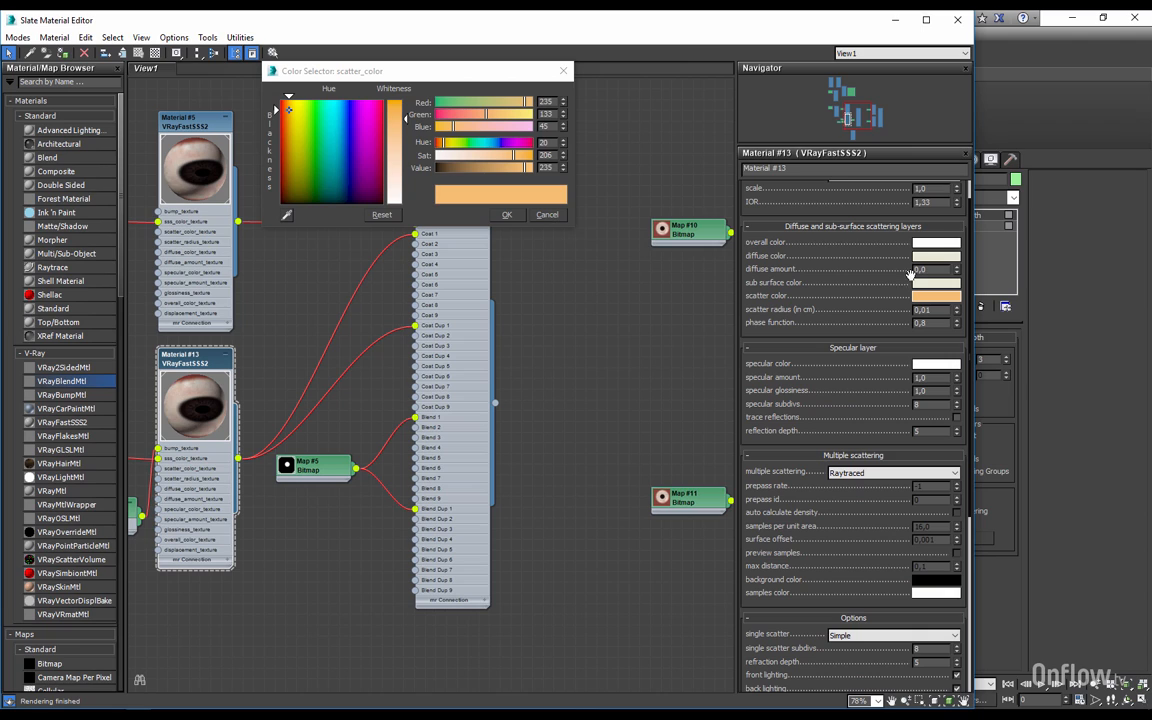
{"action": "scroll", "coordinate": [808, 418], "scroll_direction": "up", "scroll_amount": 1}
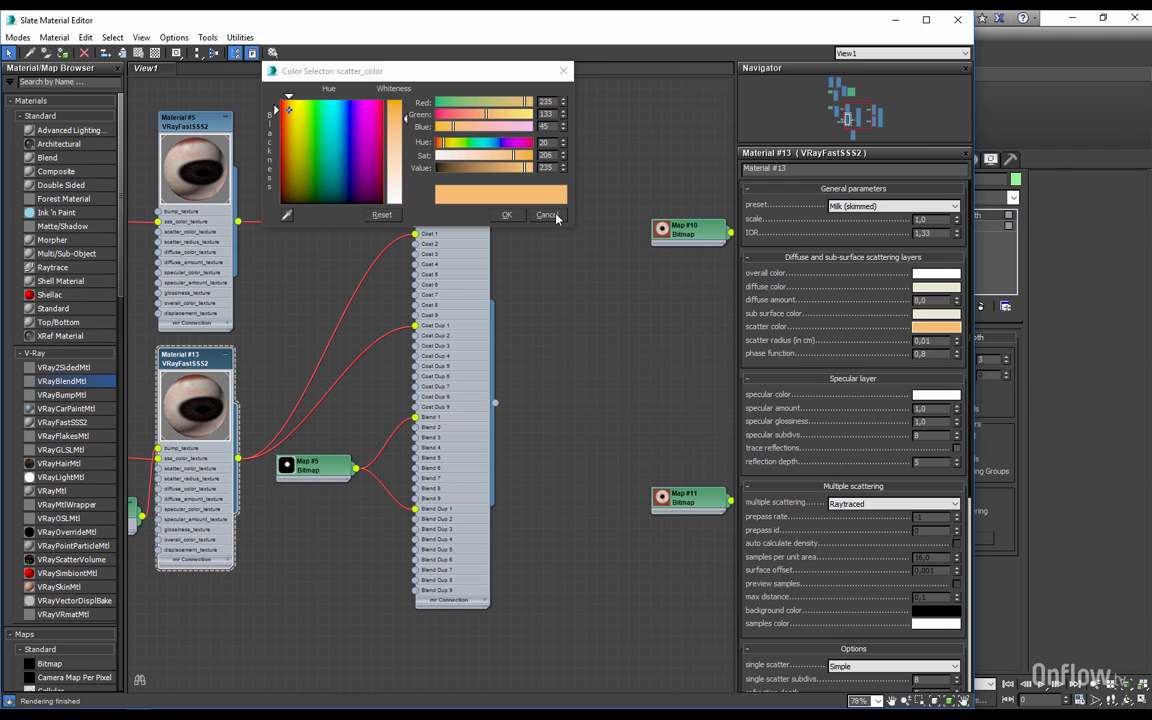
{"action": "left_click", "coordinate": [549, 215]}
Step: Set the scatter color of VRayFastSSS2 Material #16 to red 235, green 133, blue 45
{"action": "middle_click_drag", "start_coordinate": [607, 284], "coordinate": [337, 273]}
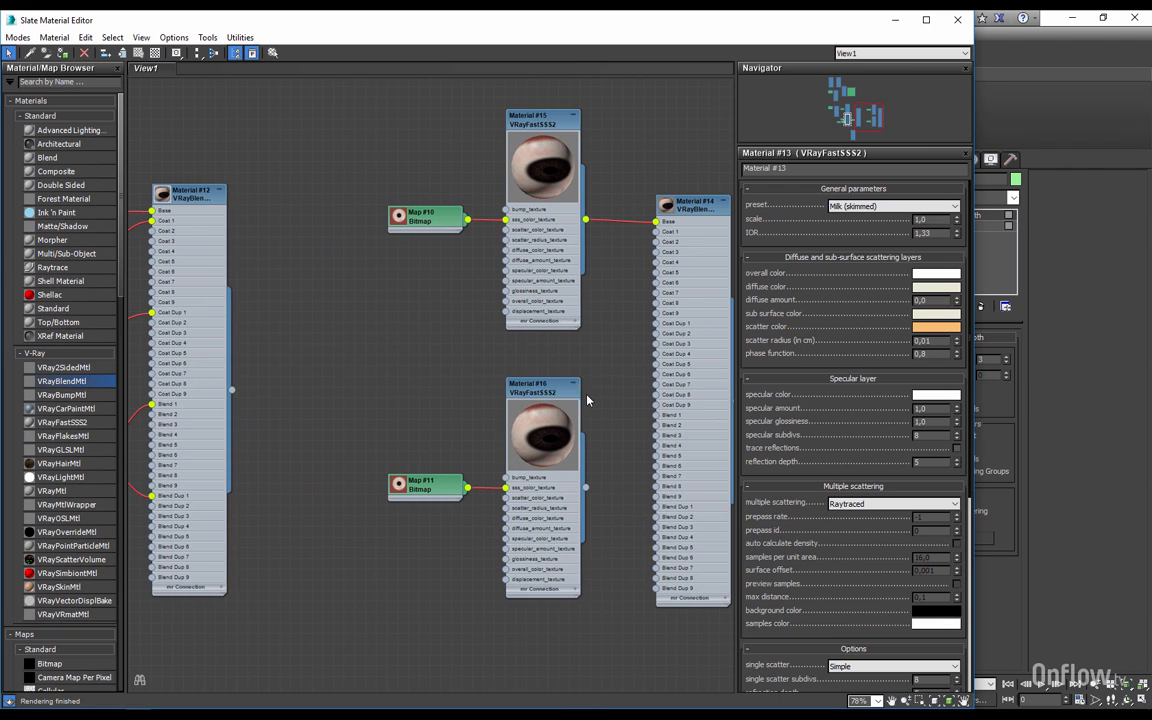
{"action": "double_click", "coordinate": [557, 393]}
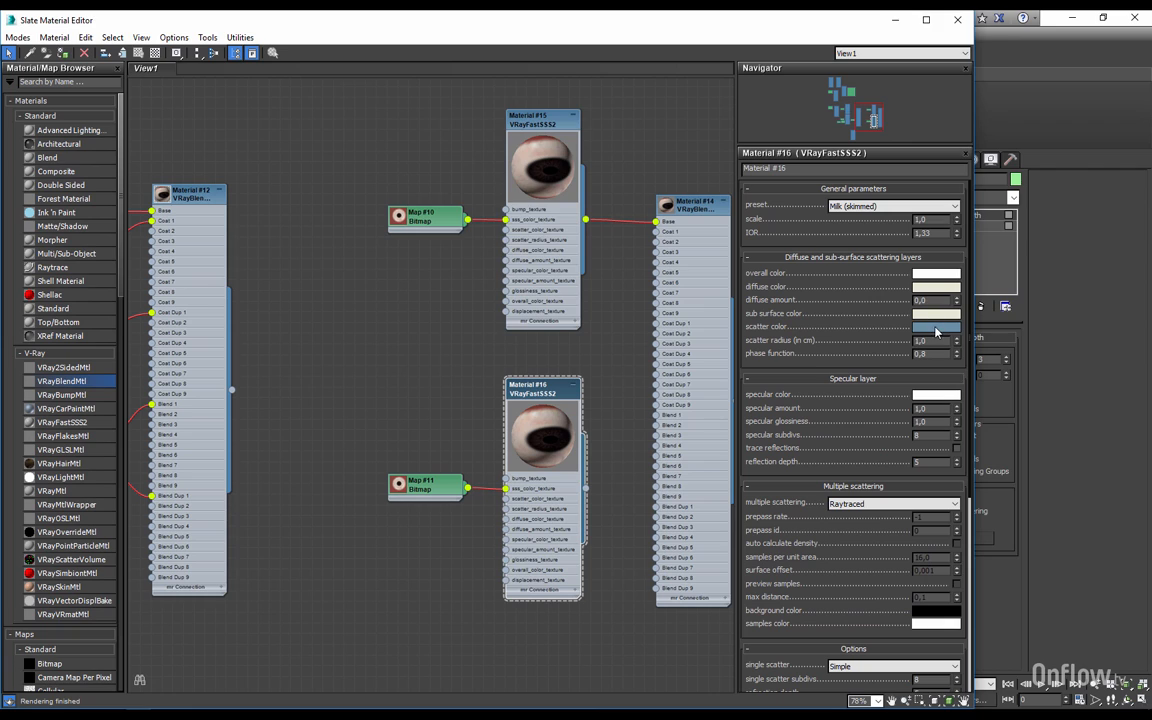
{"action": "left_click", "coordinate": [936, 327]}
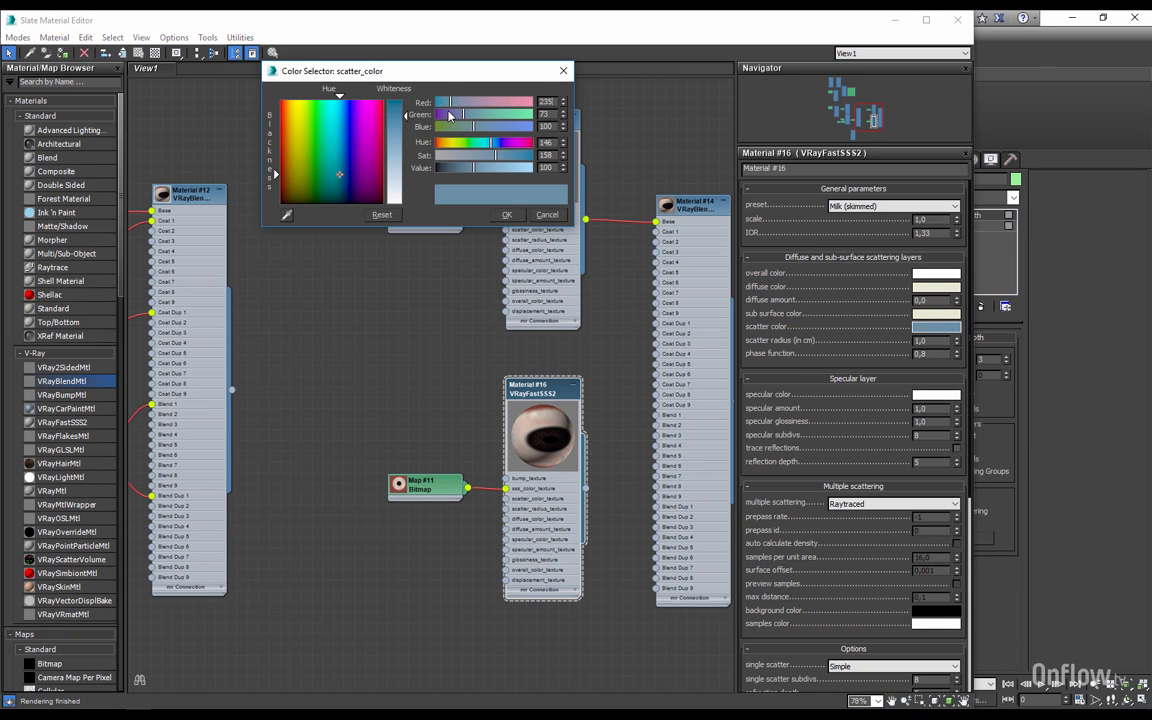
{"action": "key", "text": "Tab"}
{"action": "type", "text": "133"}
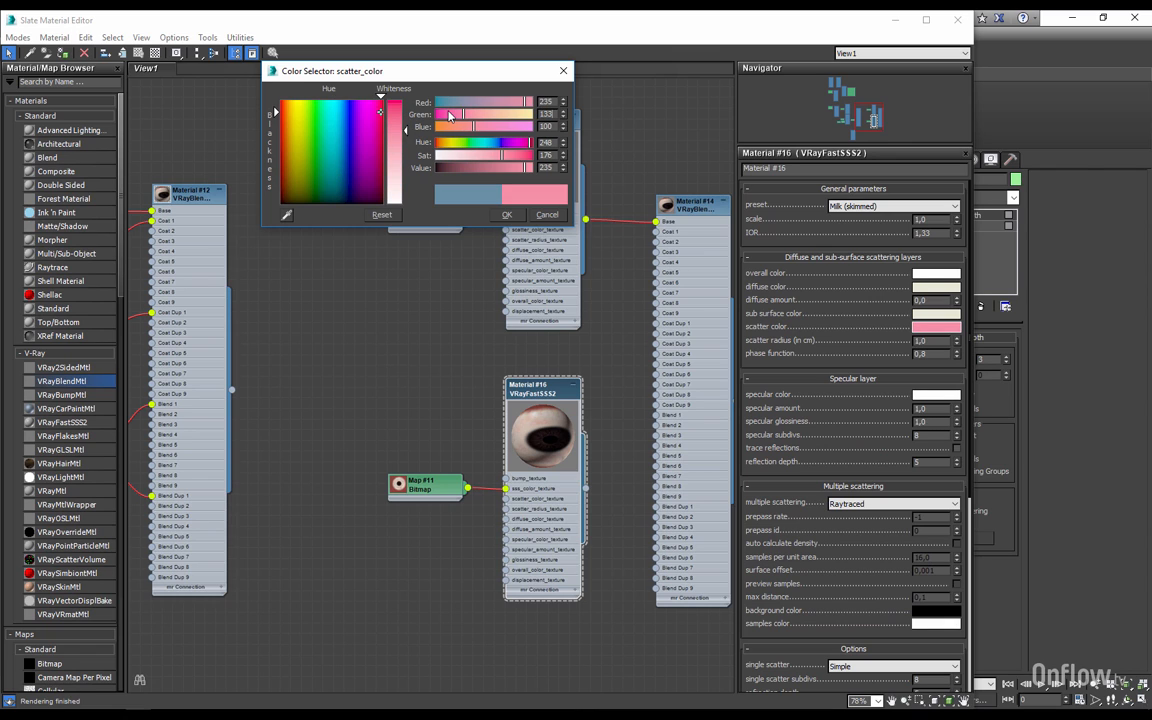
{"action": "key", "text": "Tab"}
{"action": "type", "text": "45"}
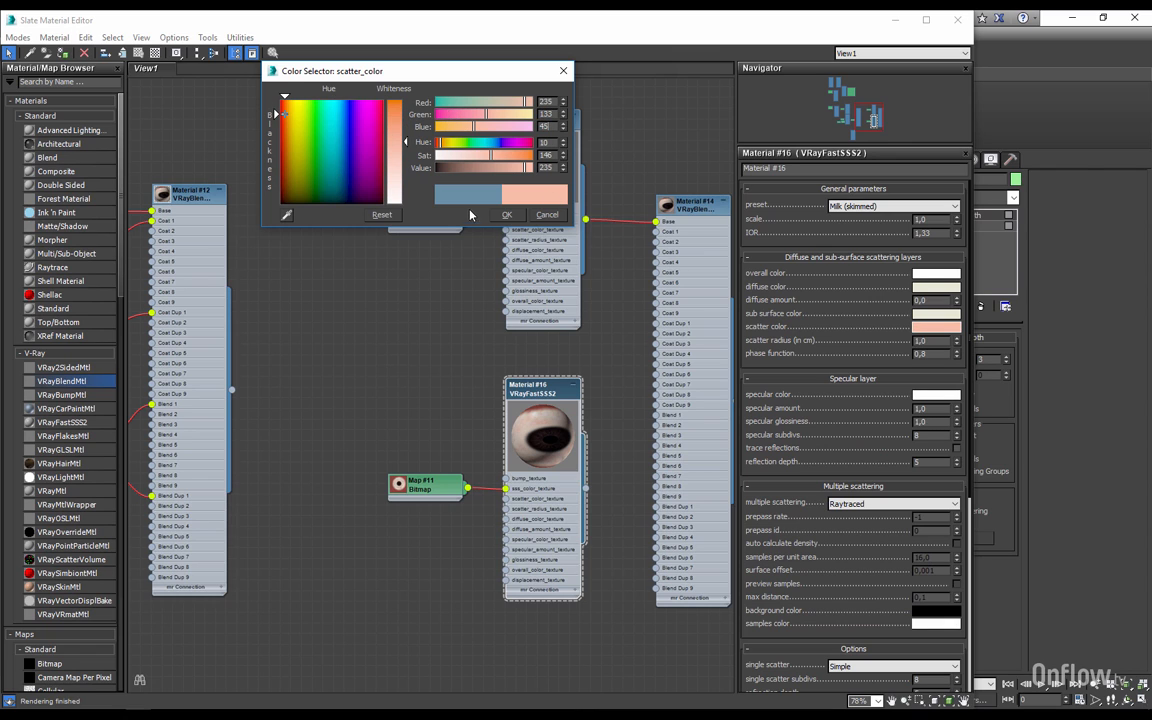
{"action": "left_click", "coordinate": [504, 215]}
Step: Recheck the scatter color of Material #13 against Material #16 and point out its scatter radius value
{"action": "middle_click_drag", "start_coordinate": [302, 321], "coordinate": [416, 290]}
{"action": "left_click", "coordinate": [157, 280]}
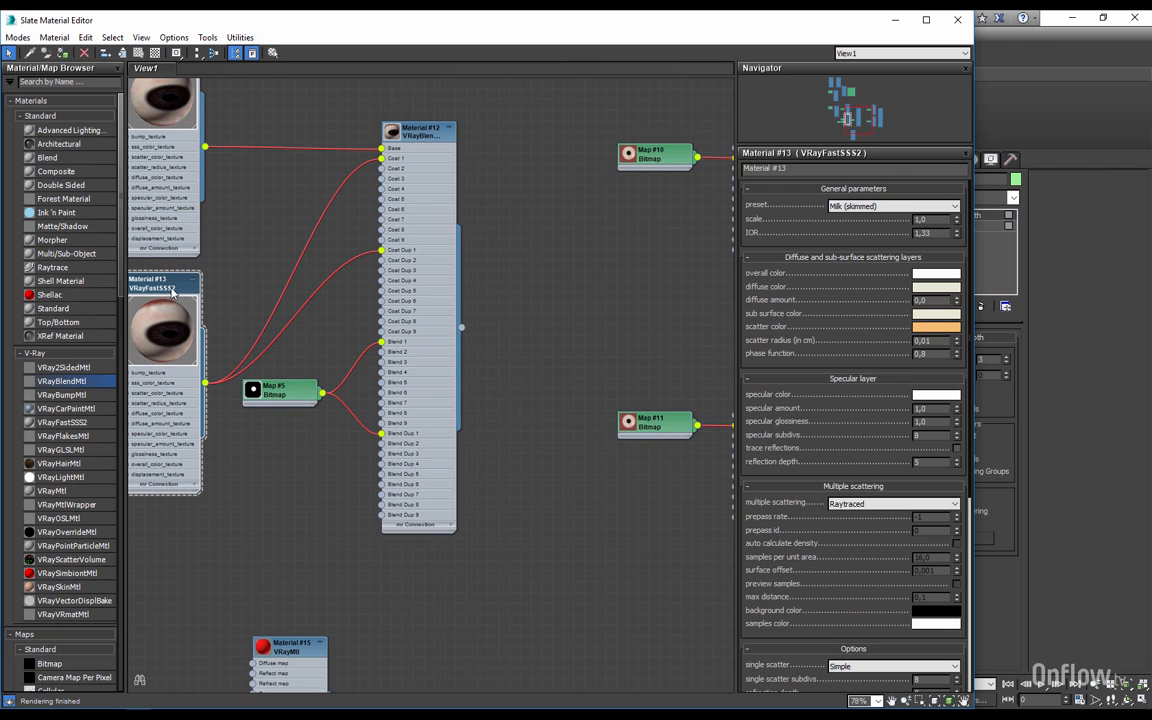
{"action": "left_click", "coordinate": [936, 326]}
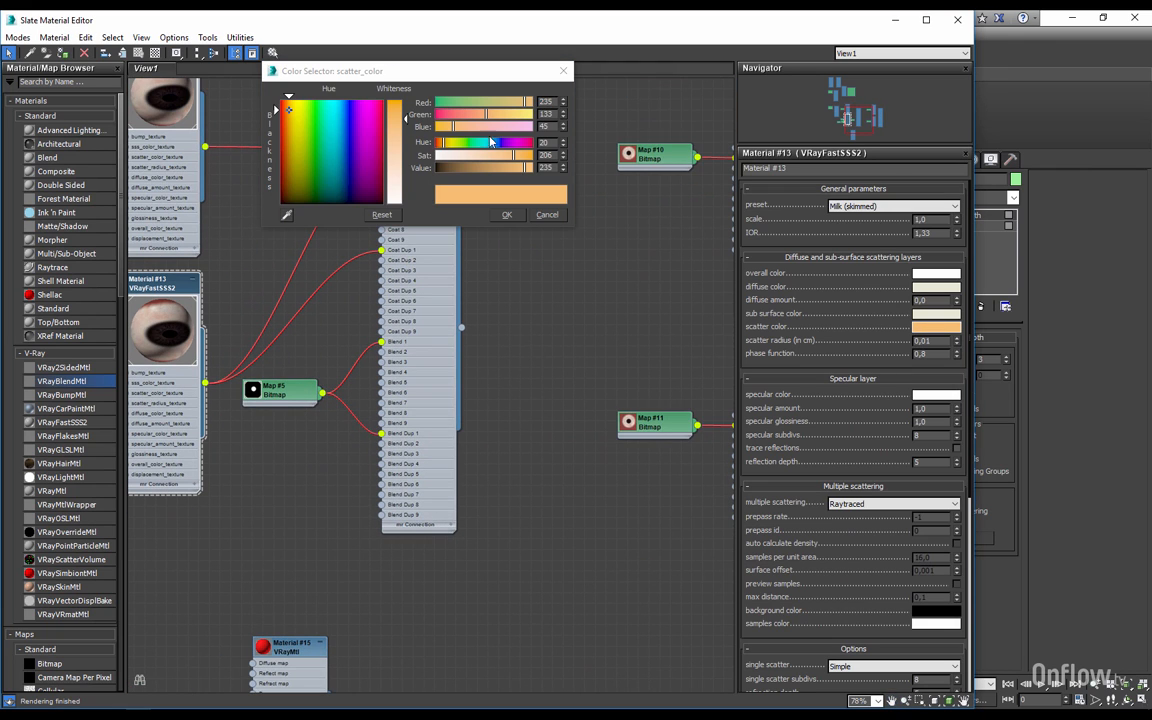
{"action": "left_click", "coordinate": [551, 215]}
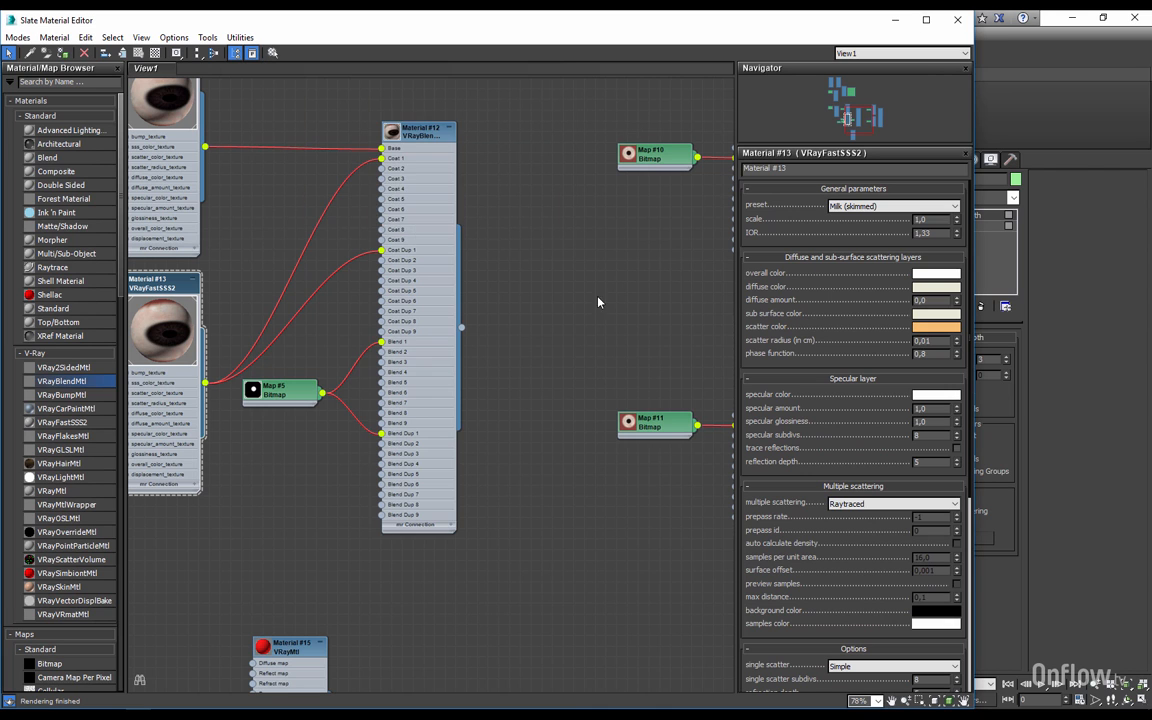
{"action": "middle_click_drag", "start_coordinate": [598, 346], "coordinate": [245, 318]}
{"action": "scroll", "coordinate": [342, 334], "scroll_direction": "up", "scroll_amount": 1}
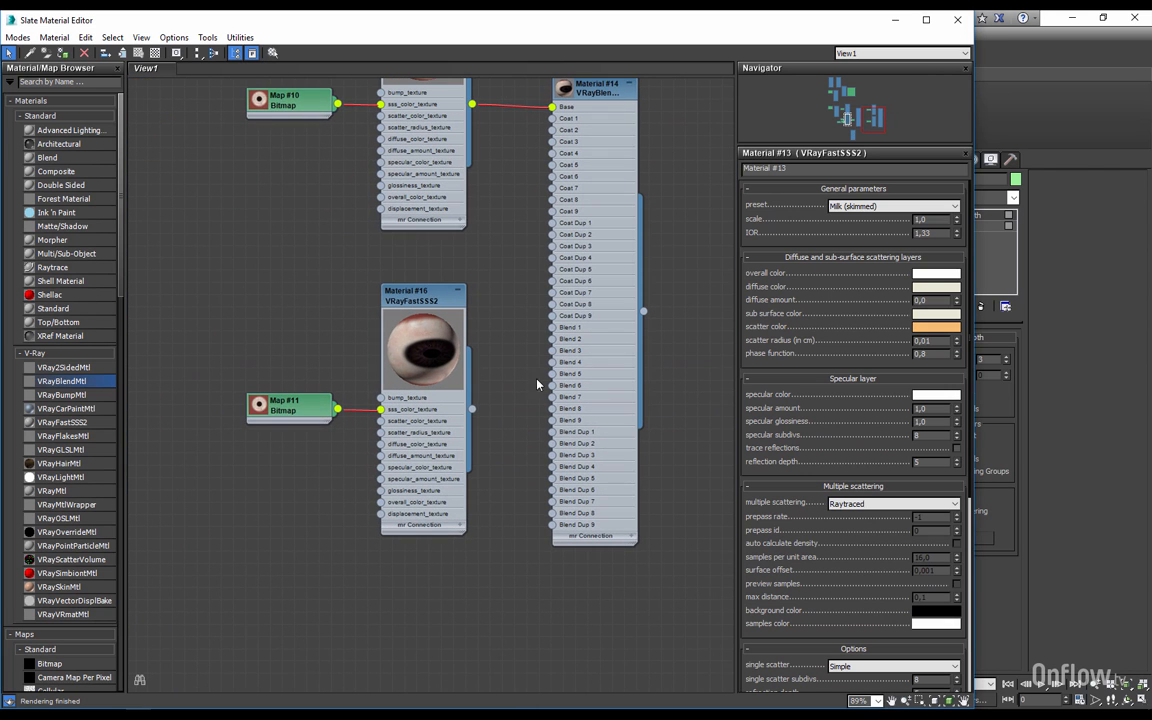
{"action": "middle_click_drag", "start_coordinate": [458, 367], "coordinate": [469, 444]}
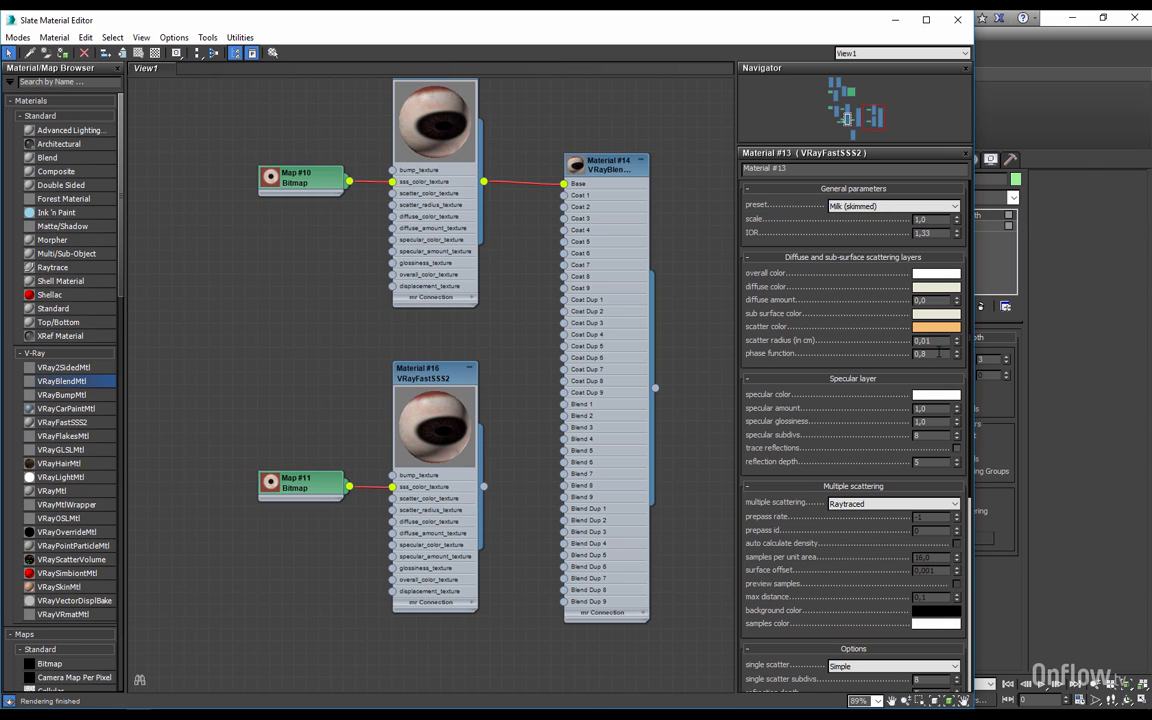
{"action": "left_click_drag", "start_coordinate": [943, 343], "coordinate": [850, 345]}
Step: Set the scatter radius of Material #16 to 0,01 cm
{"action": "middle_click_drag", "start_coordinate": [329, 154], "coordinate": [317, 221]}
{"action": "left_click", "coordinate": [383, 145]}
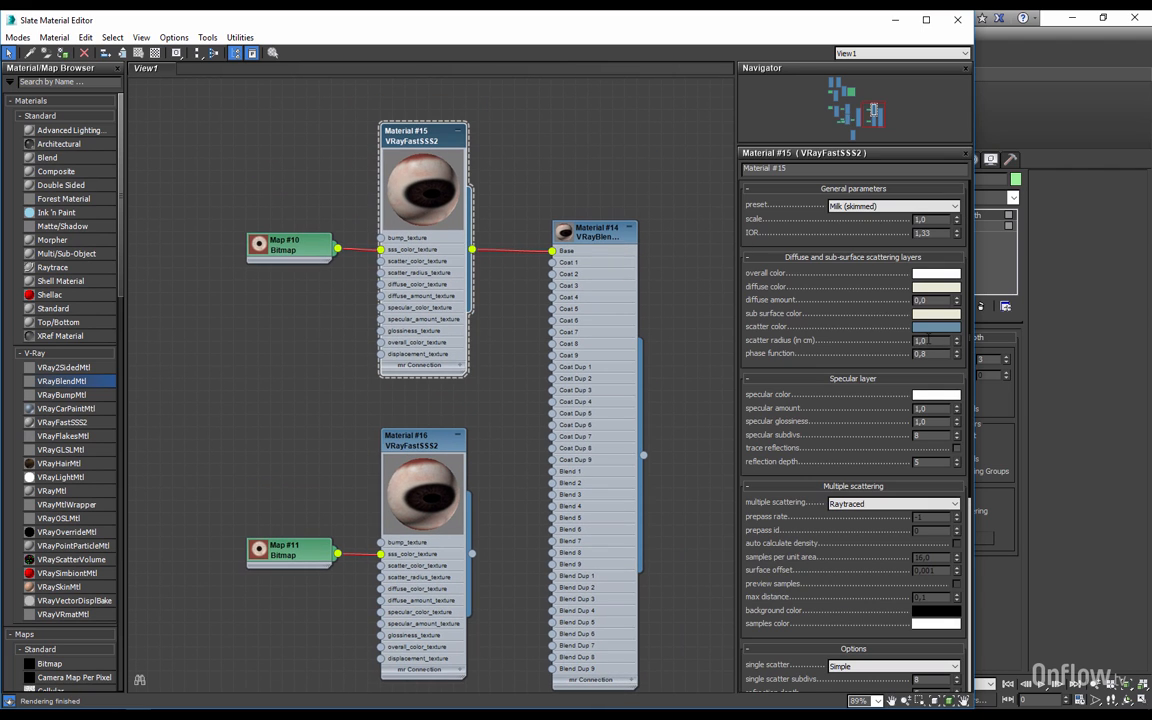
{"action": "left_click", "coordinate": [415, 440]}
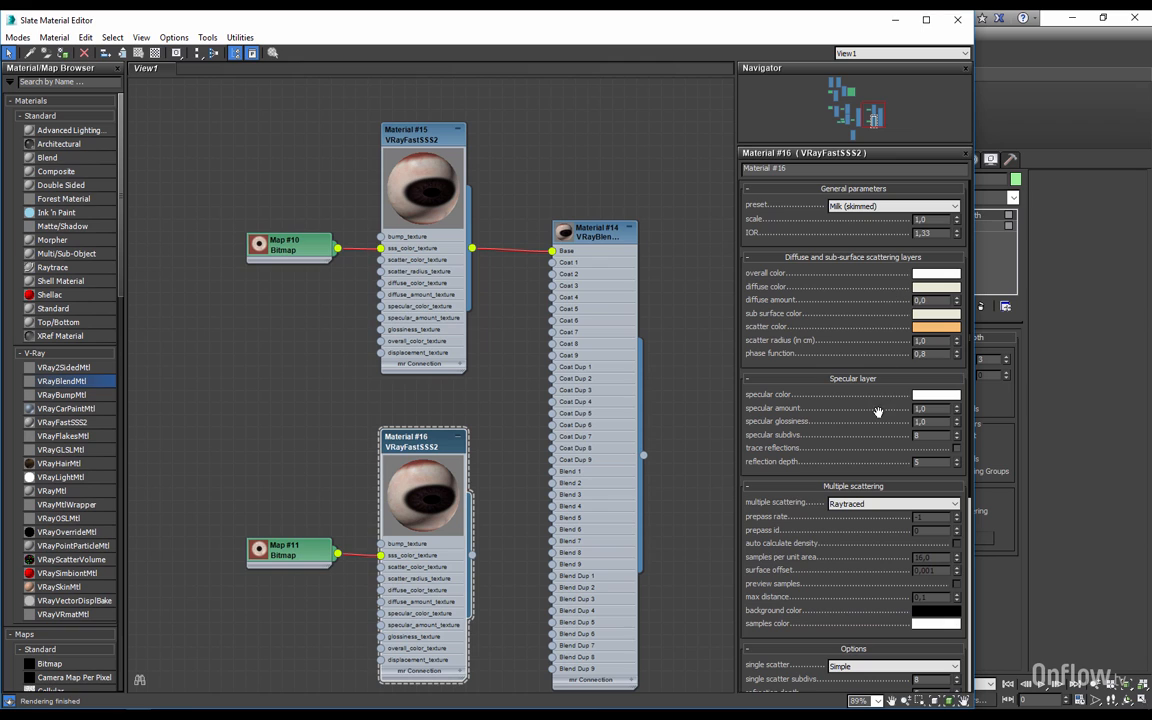
{"action": "scroll", "coordinate": [870, 341], "scroll_direction": "down", "scroll_amount": 2}
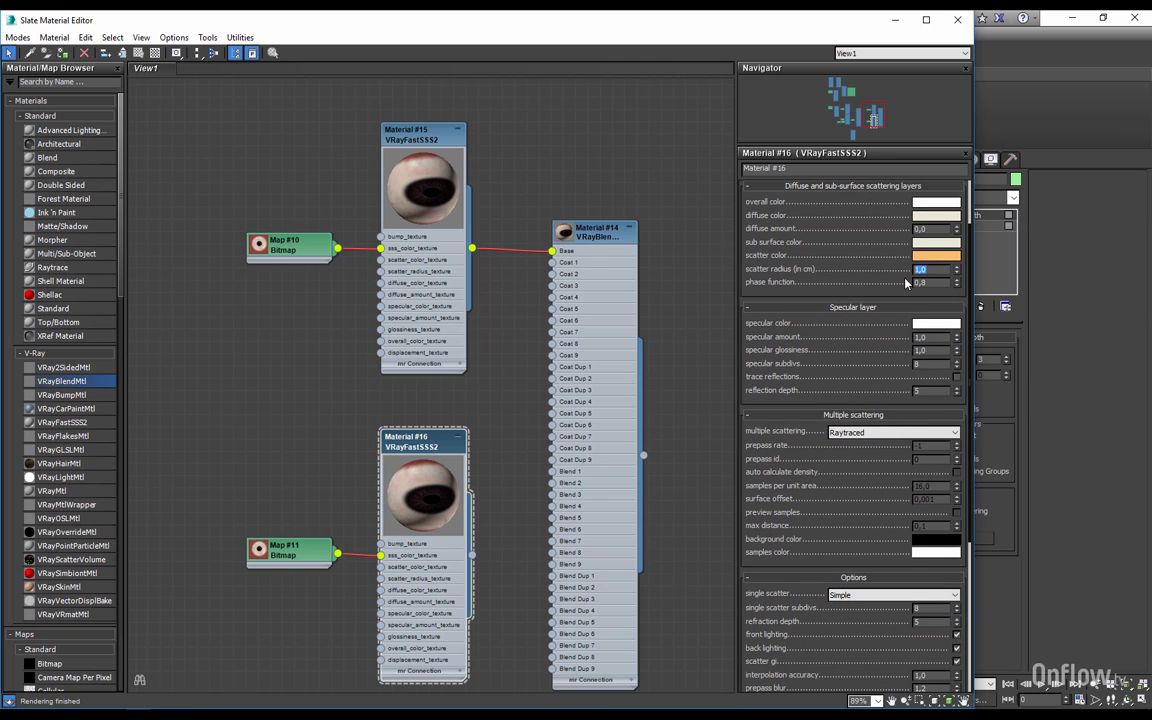
{"action": "type", "text": "0,01"}
{"action": "key", "text": "Return"}
Step: Show the parameters of Material #15, and move Material #16 with its bitmap slightly closer beneath it
{"action": "double_click", "coordinate": [419, 146]}
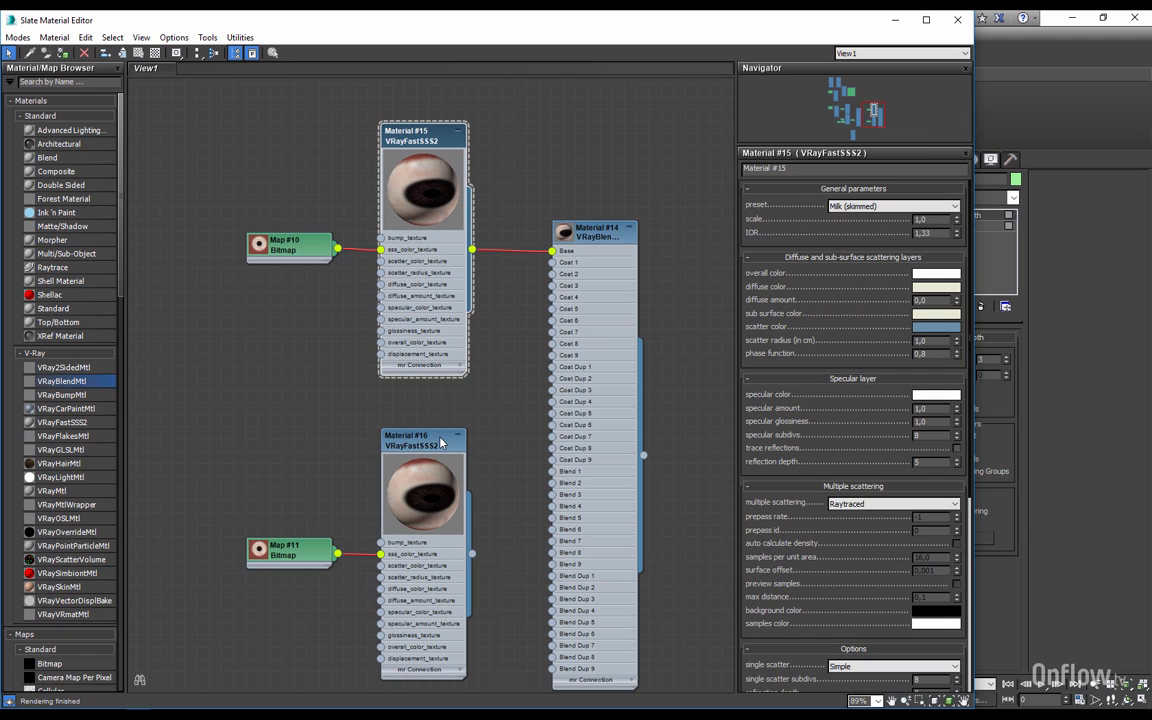
{"action": "middle_click_drag", "start_coordinate": [507, 540], "coordinate": [454, 458]}
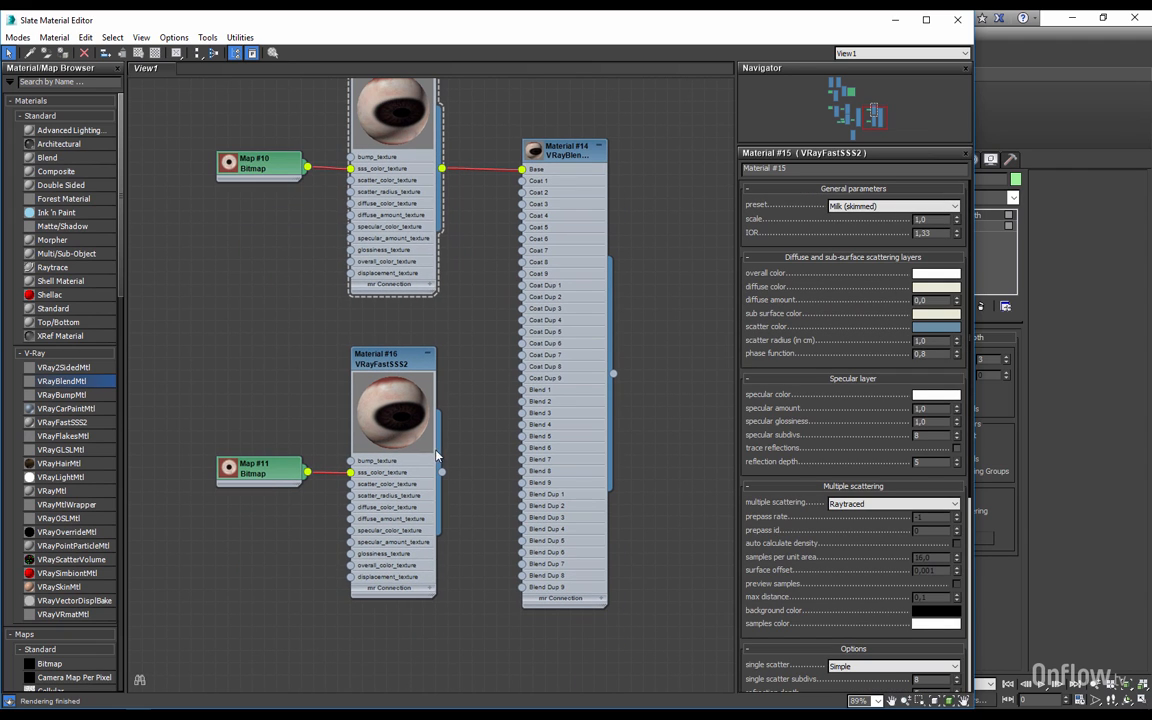
{"action": "left_click_drag", "start_coordinate": [231, 348], "coordinate": [397, 538]}
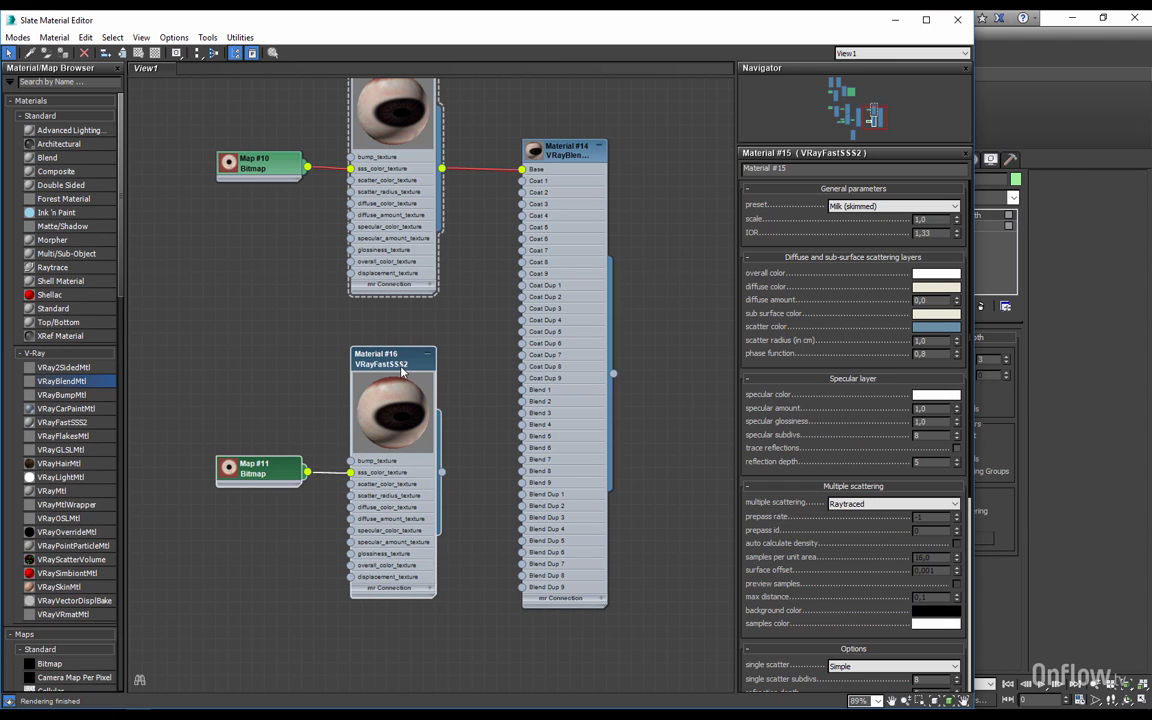
{"action": "left_click_drag", "start_coordinate": [401, 370], "coordinate": [401, 343]}
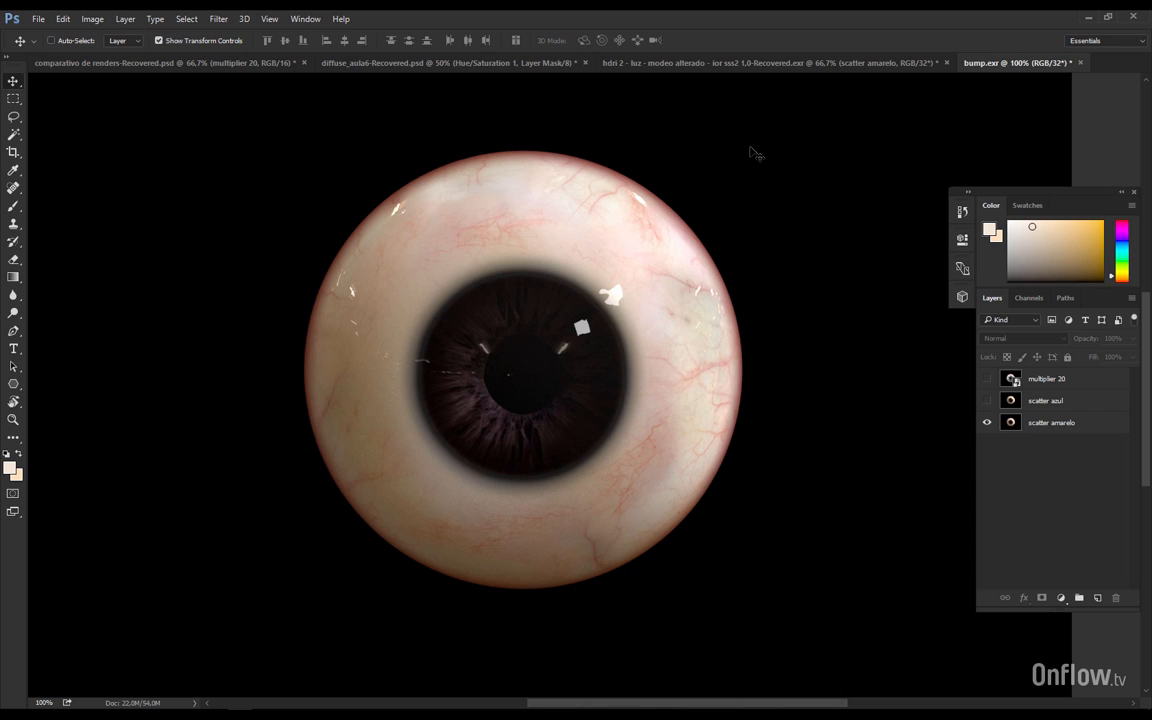
Step: Switch to diffuse_aula6-Recovered.psd in Photoshop, duplicate Group 7, and undo a merge of the copy
{"action": "left_click", "coordinate": [424, 66]}
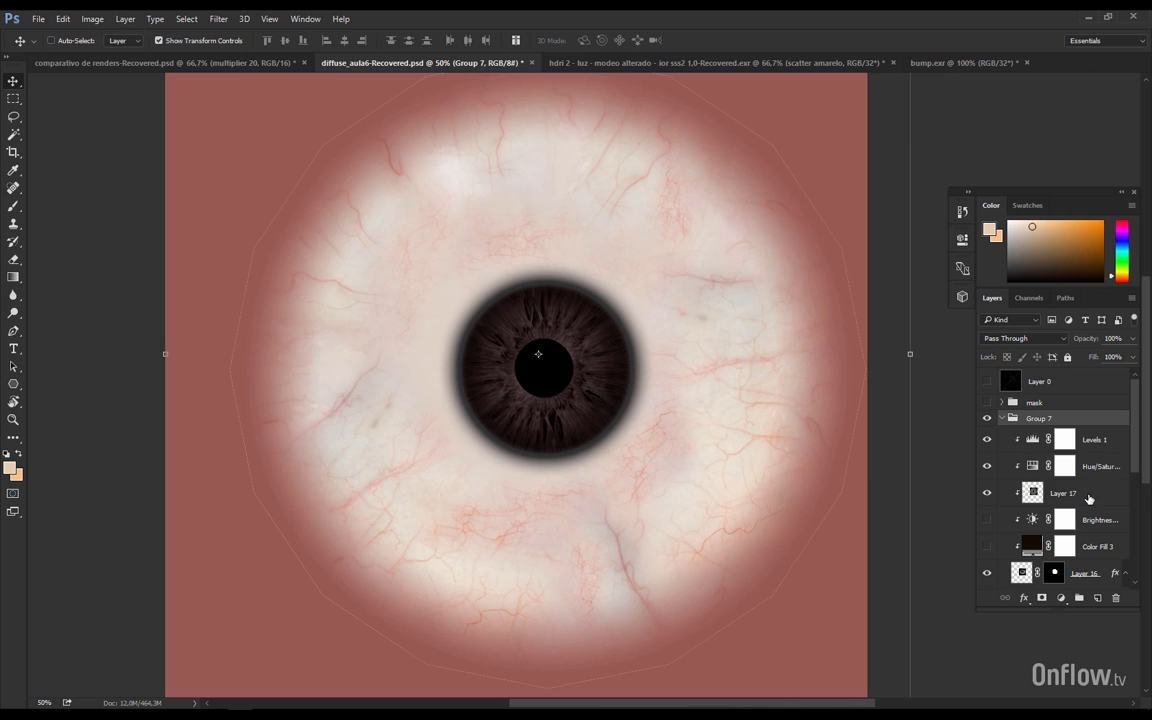
{"action": "scroll", "coordinate": [1100, 514], "scroll_direction": "down", "scroll_amount": 2}
{"action": "left_click", "coordinate": [1125, 493]}
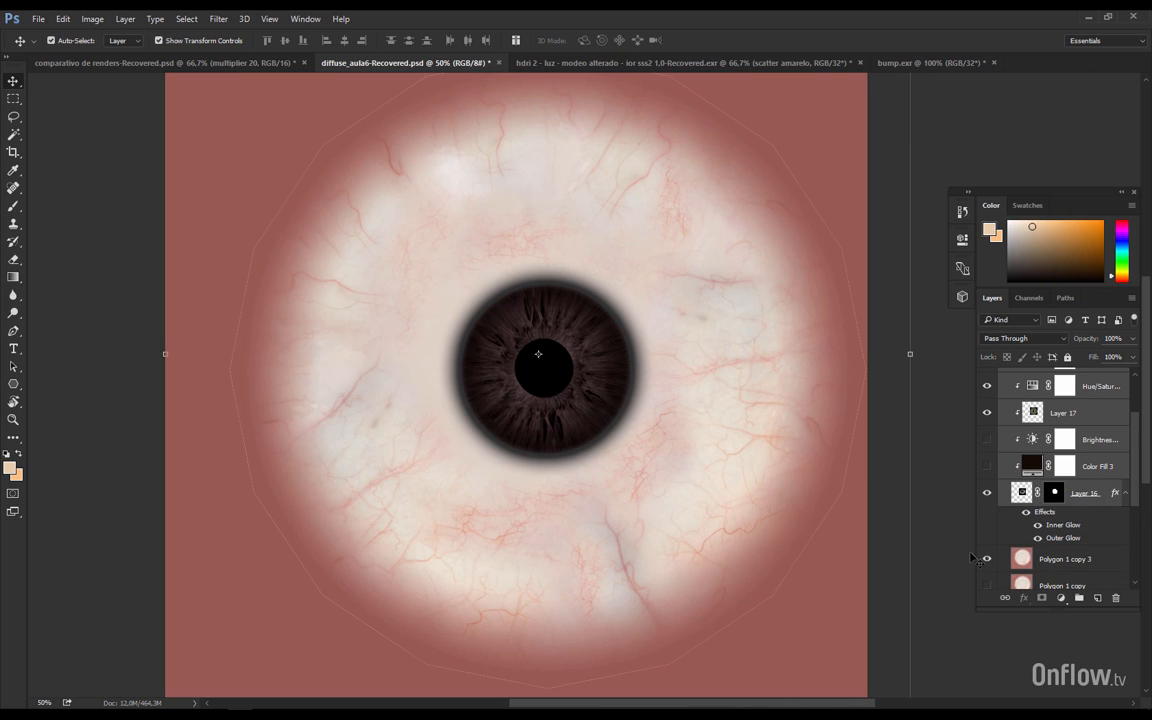
{"action": "key", "text": "ctrl+j"}
{"action": "key", "text": "ctrl+e"}
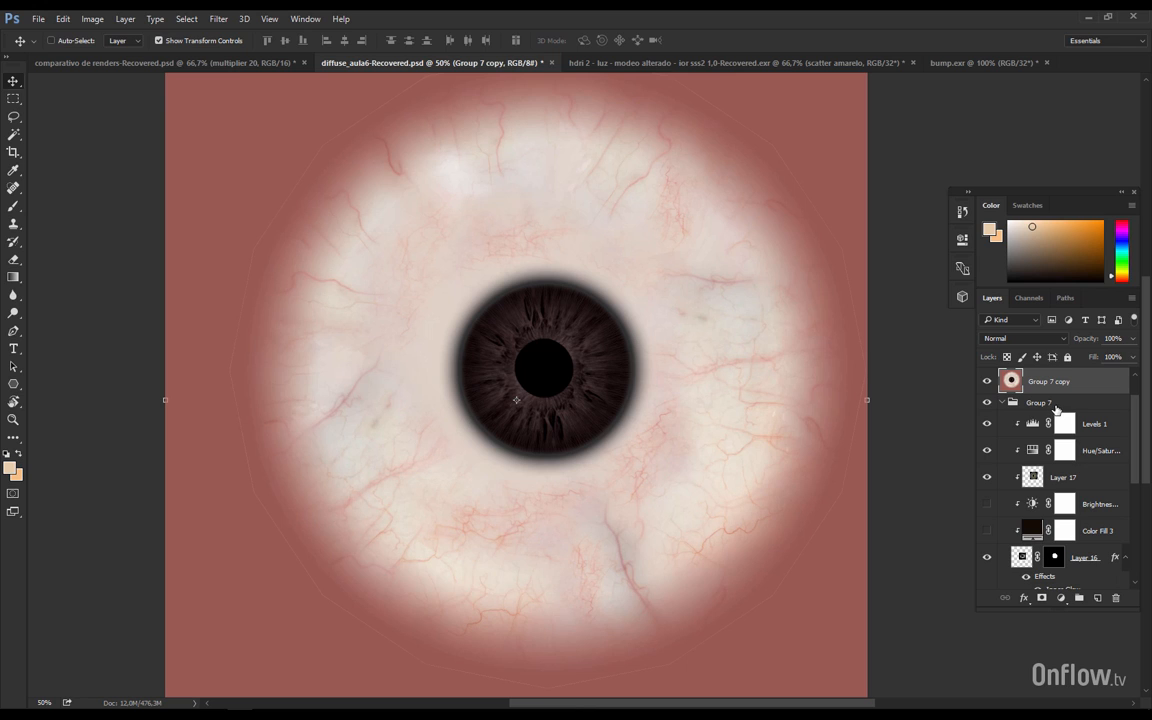
{"action": "key", "text": "ctrl+z"}
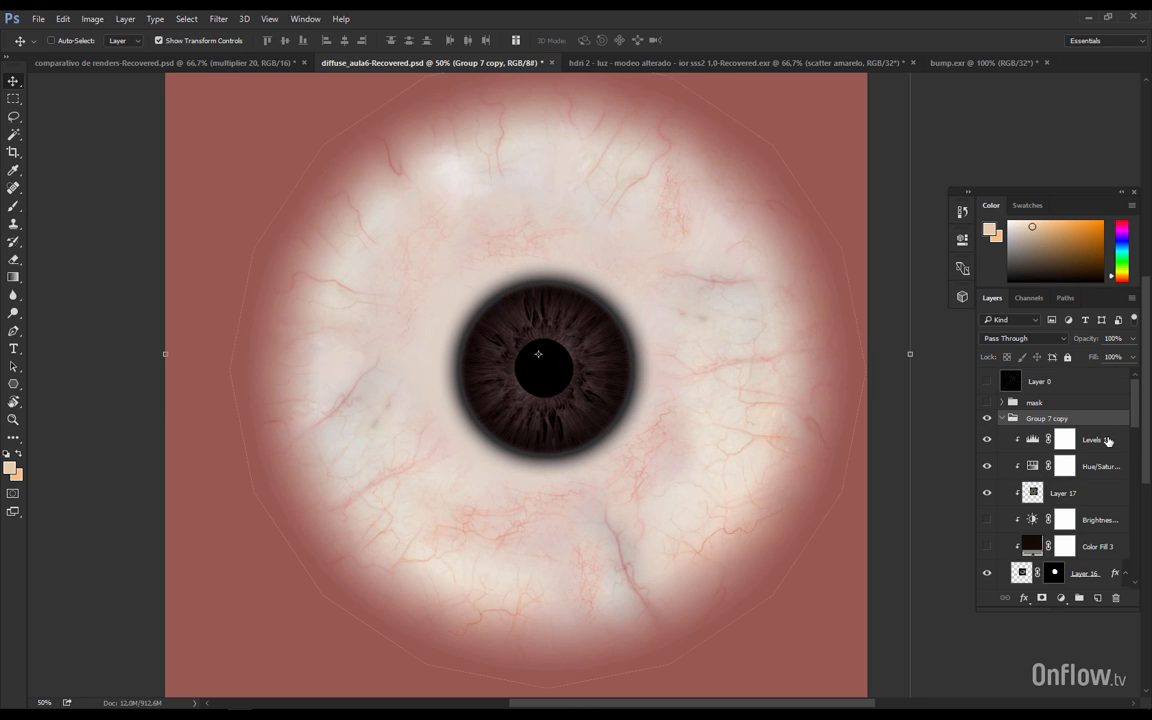
Step: Select the iris layers from Levels 1 through Layer 16 in the copied group and merge their duplicates into one layer
{"action": "left_click", "coordinate": [1064, 439]}
{"action": "scroll", "coordinate": [1092, 521], "scroll_direction": "down", "scroll_amount": 2}
{"action": "left_click", "coordinate": [1092, 521], "text": "shift"}
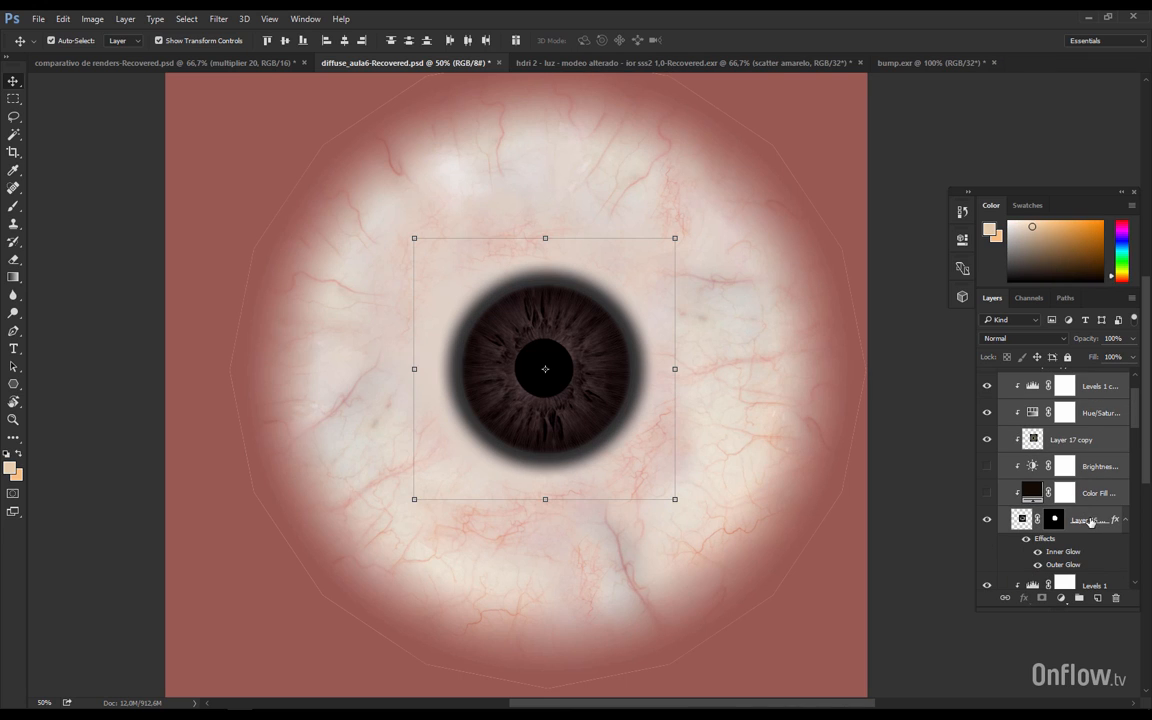
{"action": "key", "text": "ctrl+alt+e"}
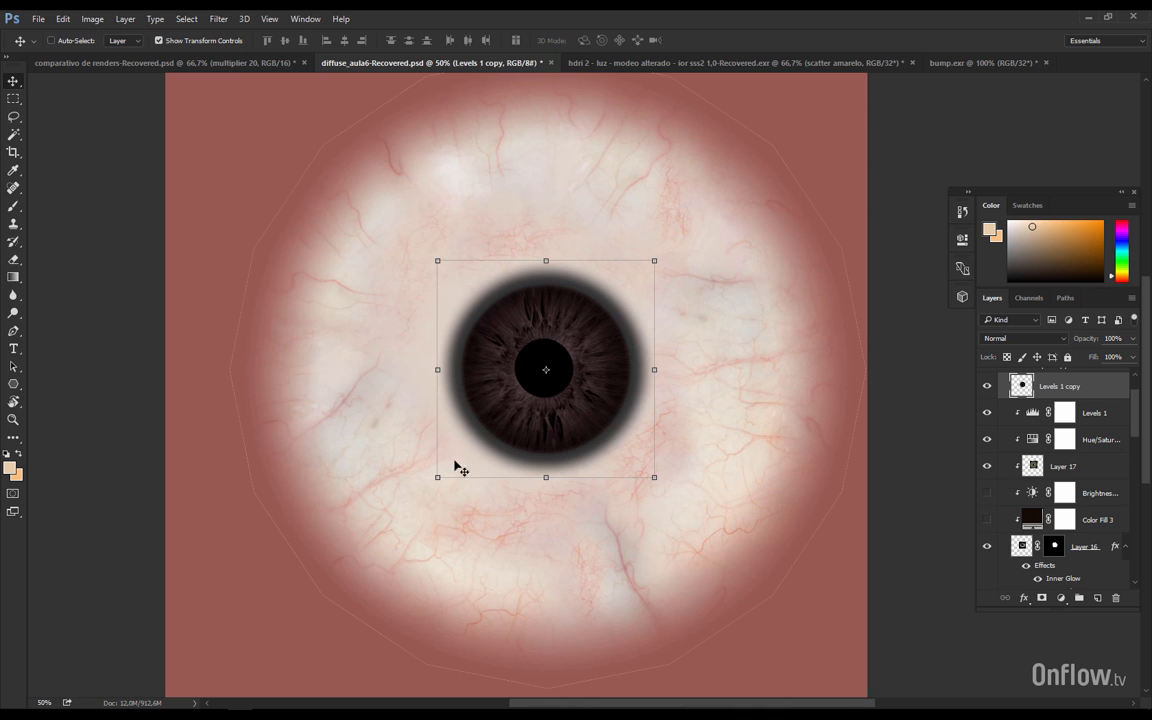
Step: Check the merged iris layer by toggling its visibility and trying a sideways move, then undo the move
{"action": "left_click", "coordinate": [988, 386]}
{"action": "left_click", "coordinate": [988, 386]}
{"action": "left_click_drag", "start_coordinate": [595, 354], "coordinate": [768, 338]}
{"action": "key", "text": "ctrl+z"}
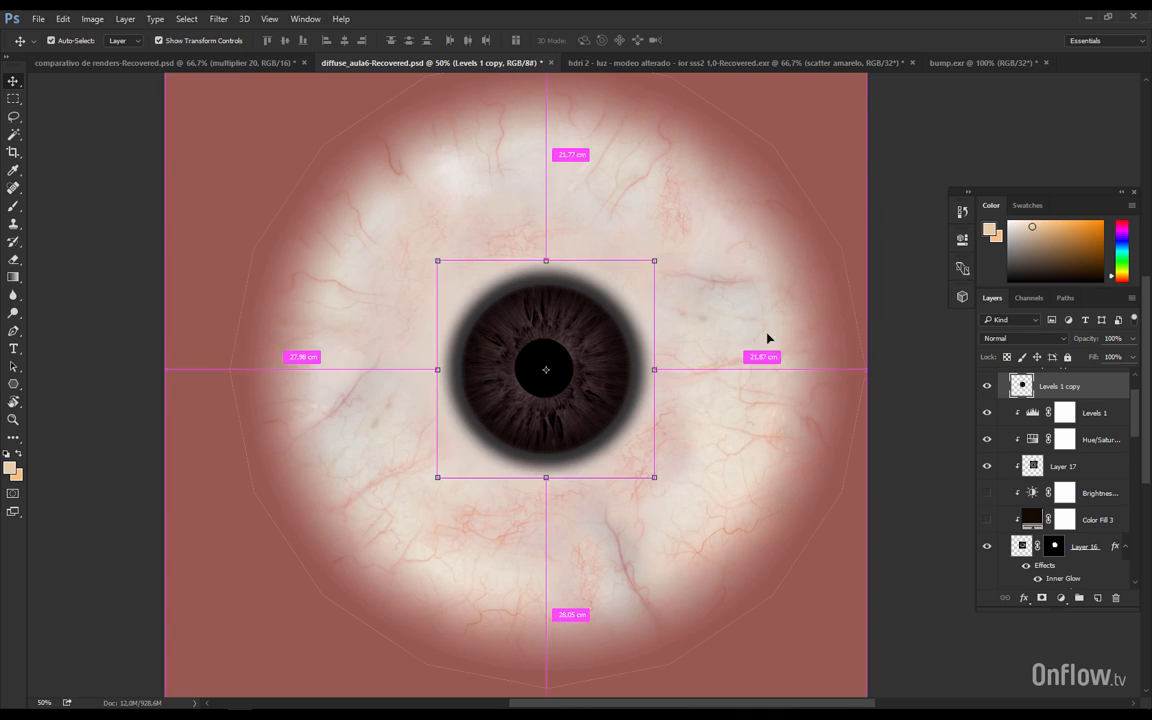
Step: Set the foreground color to white (ffffff) and fill the merged iris layer with it, preserving its transparency
{"action": "left_click", "coordinate": [12, 469]}
{"action": "left_click", "coordinate": [600, 411]}
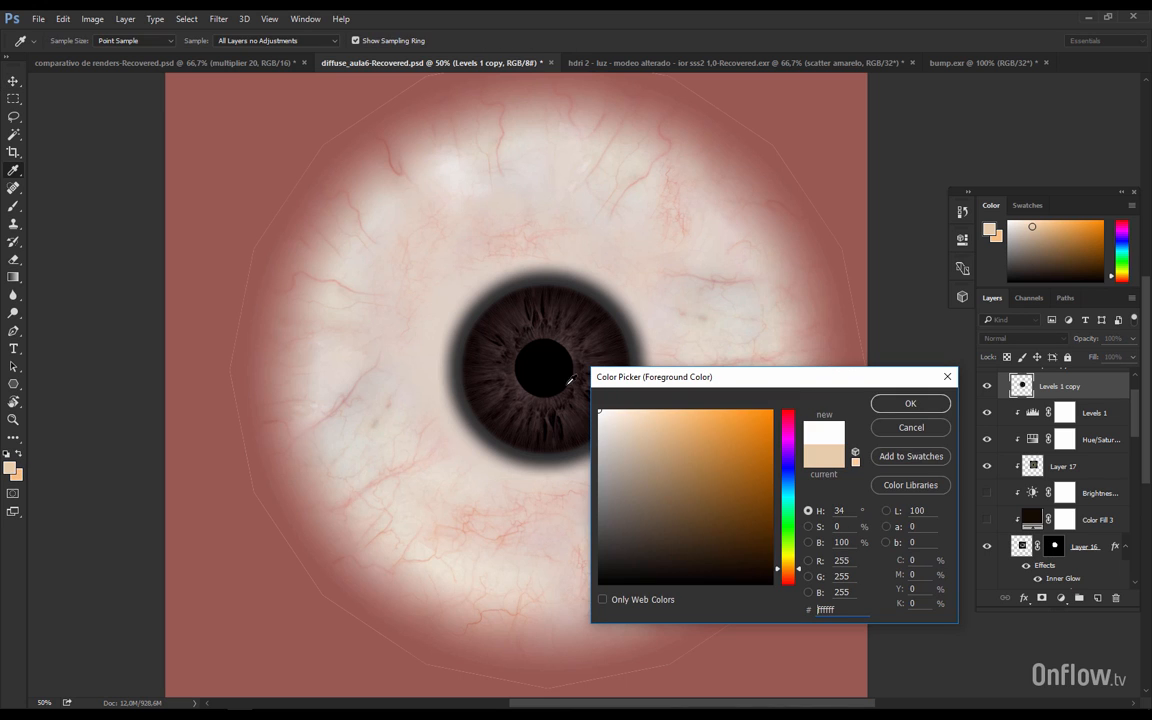
{"action": "left_click", "coordinate": [930, 403]}
{"action": "key", "text": "v"}
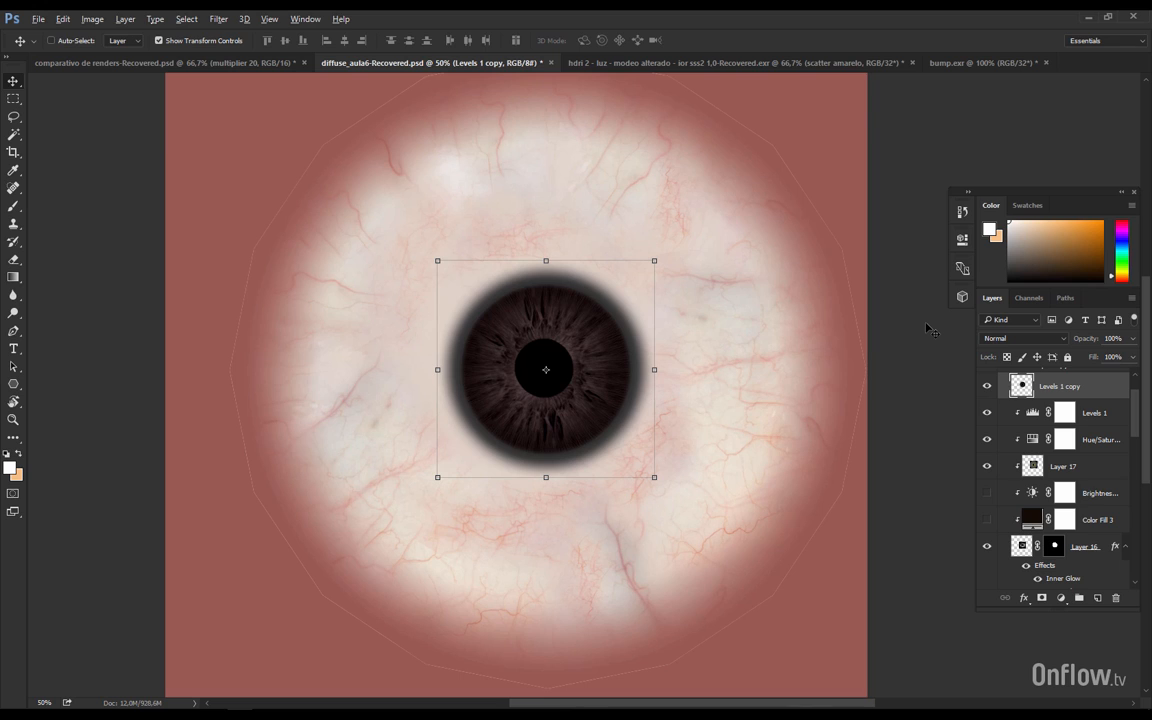
{"action": "key", "text": "alt+shift+BackSpace"}
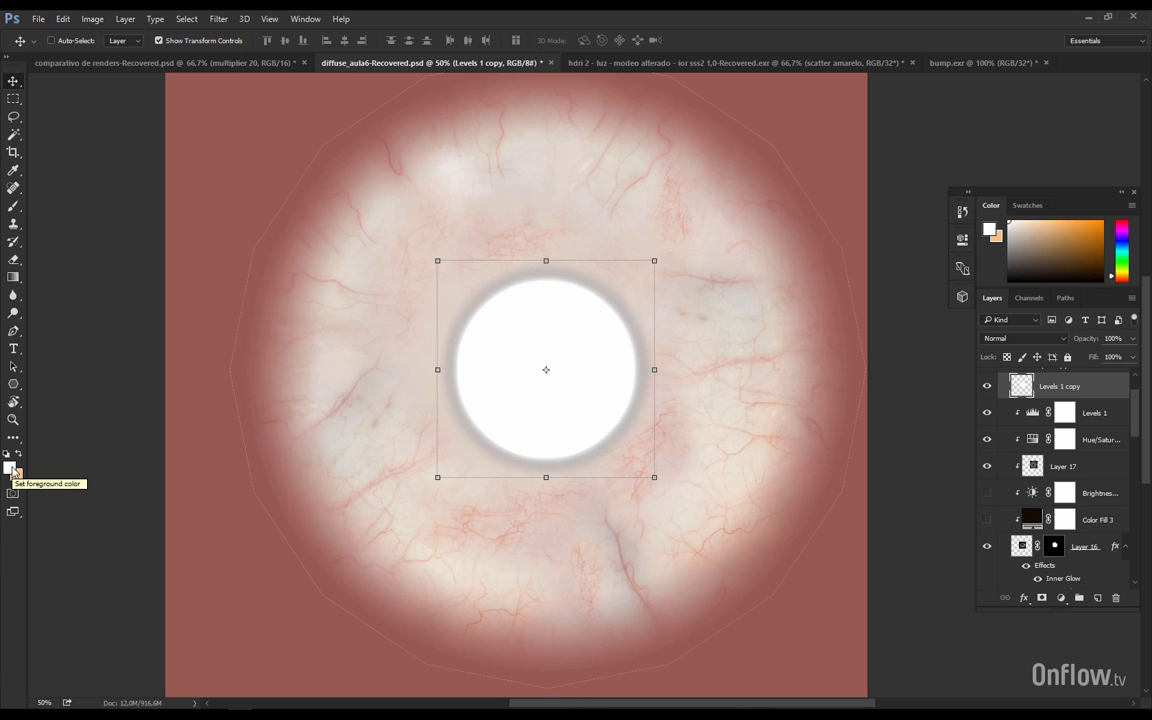
{"action": "key", "text": "ctrl+shift+BackSpace"}
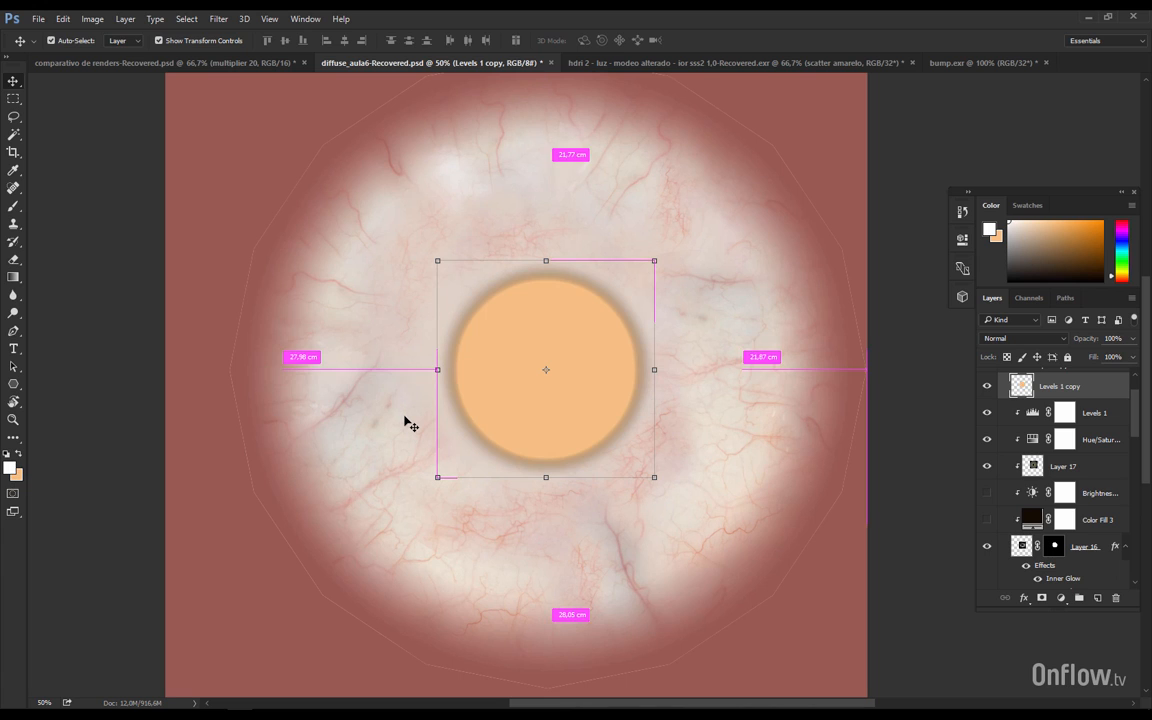
{"action": "key", "text": "ctrl+z"}
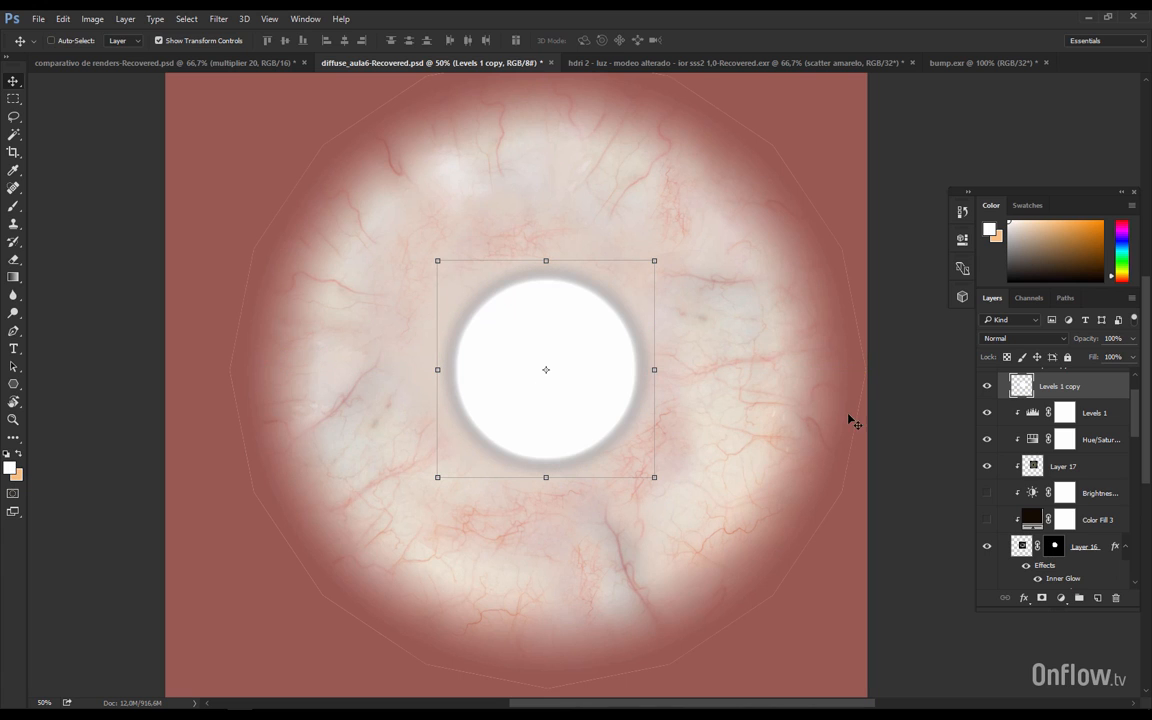
Step: Add a black (000000) solid color fill layer between the white iris layer and Levels 1
{"action": "left_click", "coordinate": [1090, 412]}
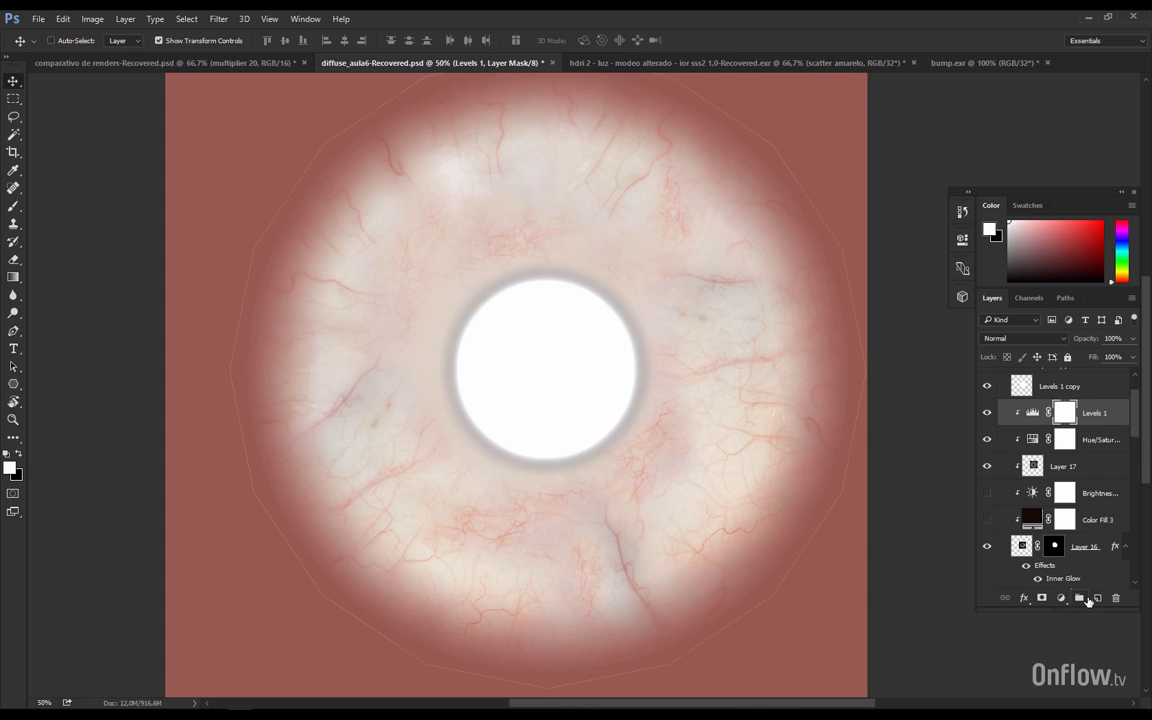
{"action": "left_click", "coordinate": [1097, 597]}
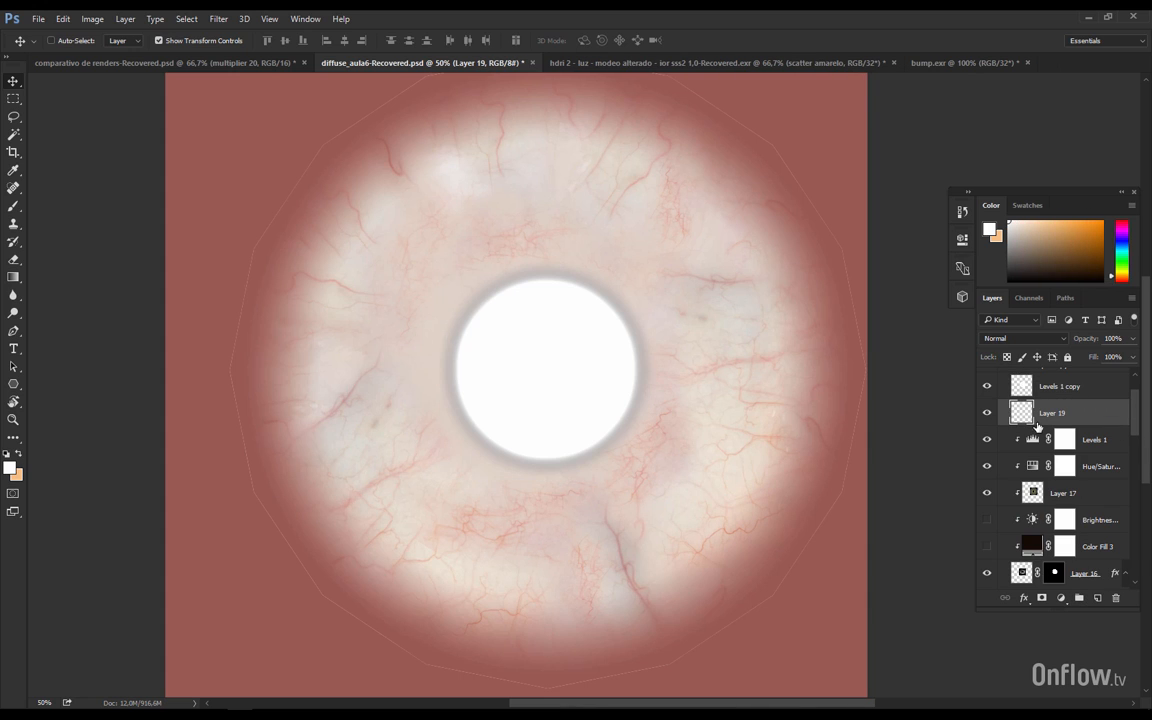
{"action": "left_click", "coordinate": [1061, 597]}
{"action": "left_click", "coordinate": [1057, 302]}
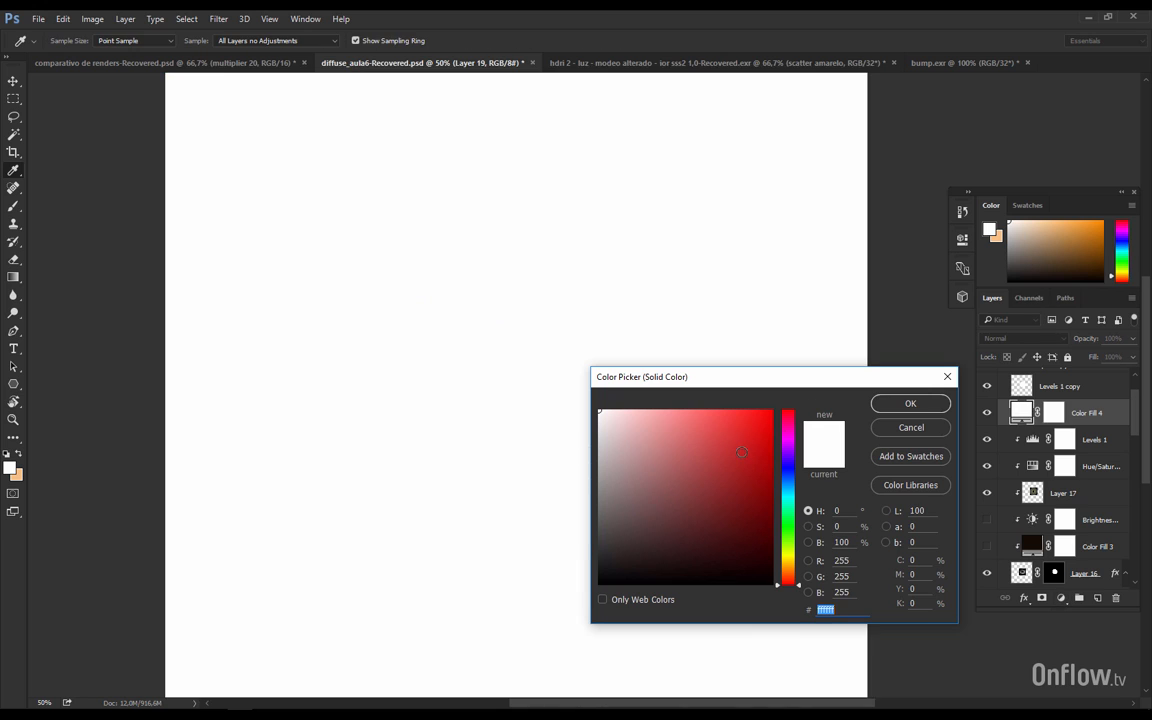
{"action": "type", "text": "000000"}
{"action": "left_click", "coordinate": [908, 404]}
{"action": "key", "text": "v"}
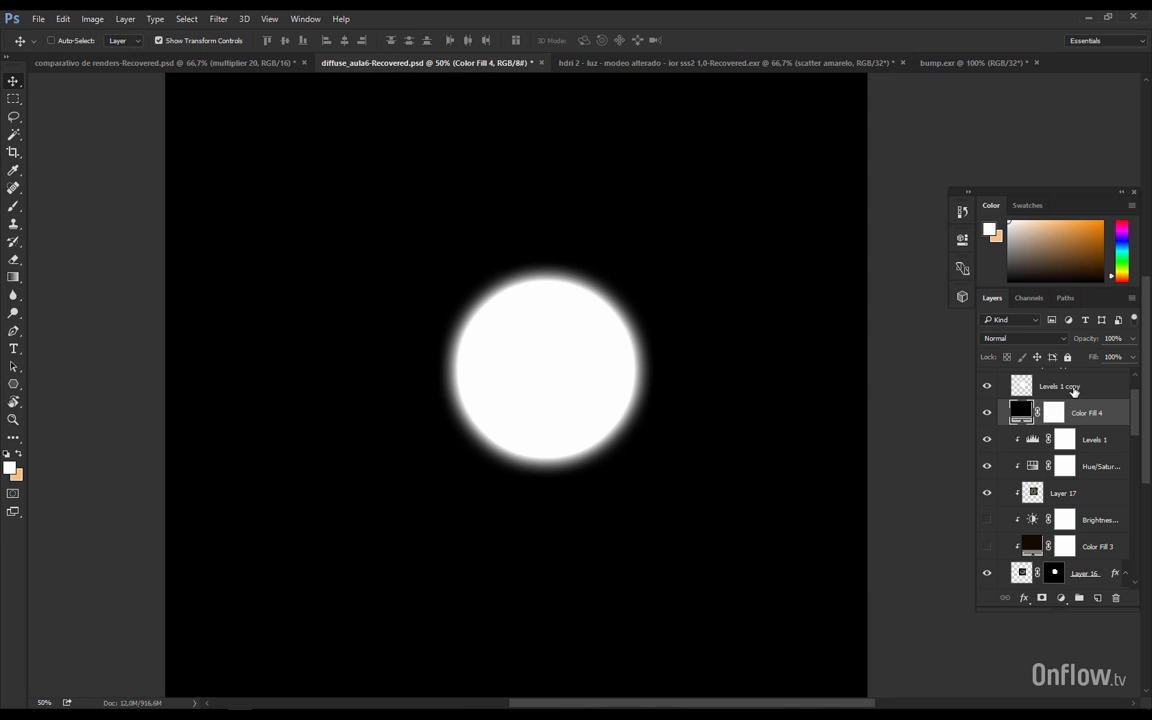
Step: Merge the white iris layer with the black color fill layer in Group 7 copy, and undo the merge
{"action": "key", "text": "ctrl+e"}
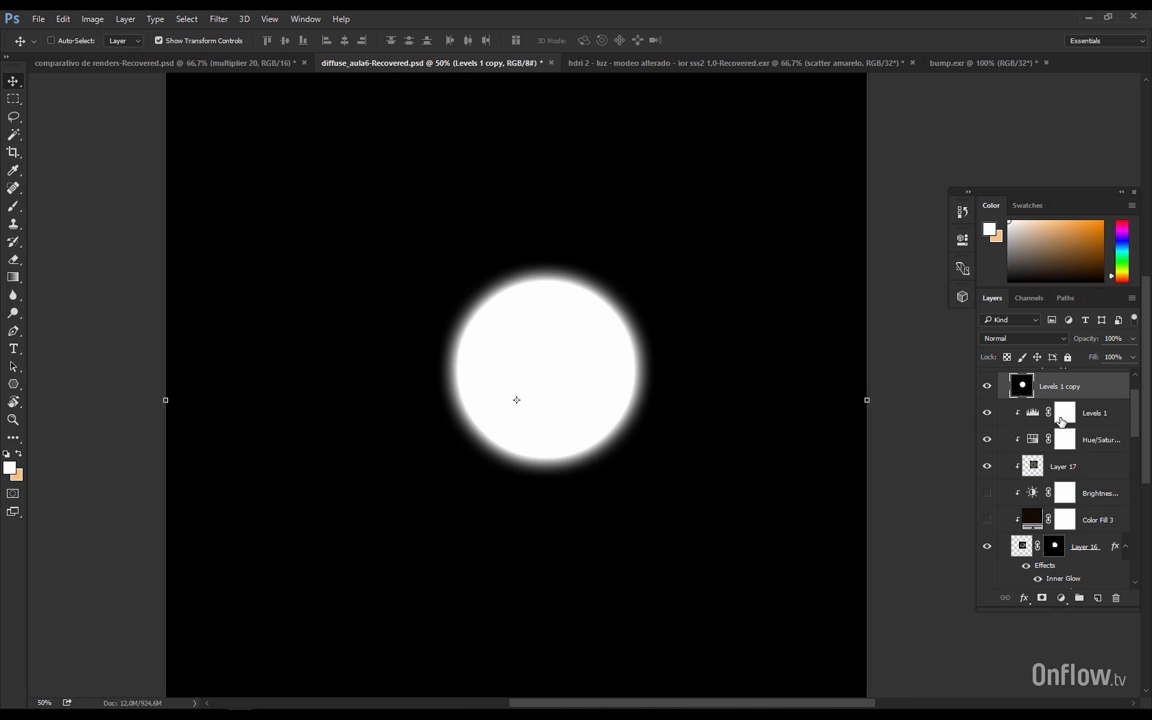
{"action": "scroll", "coordinate": [1061, 420], "scroll_direction": "up", "scroll_amount": 2}
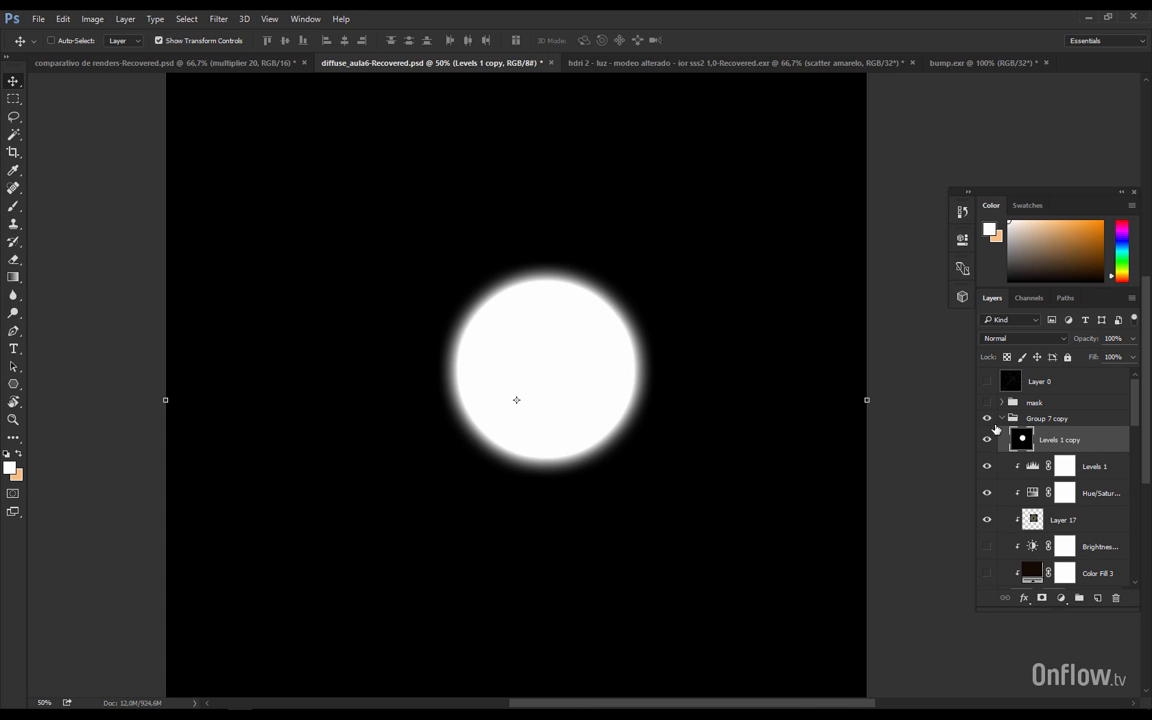
{"action": "key", "text": "ctrl+z"}
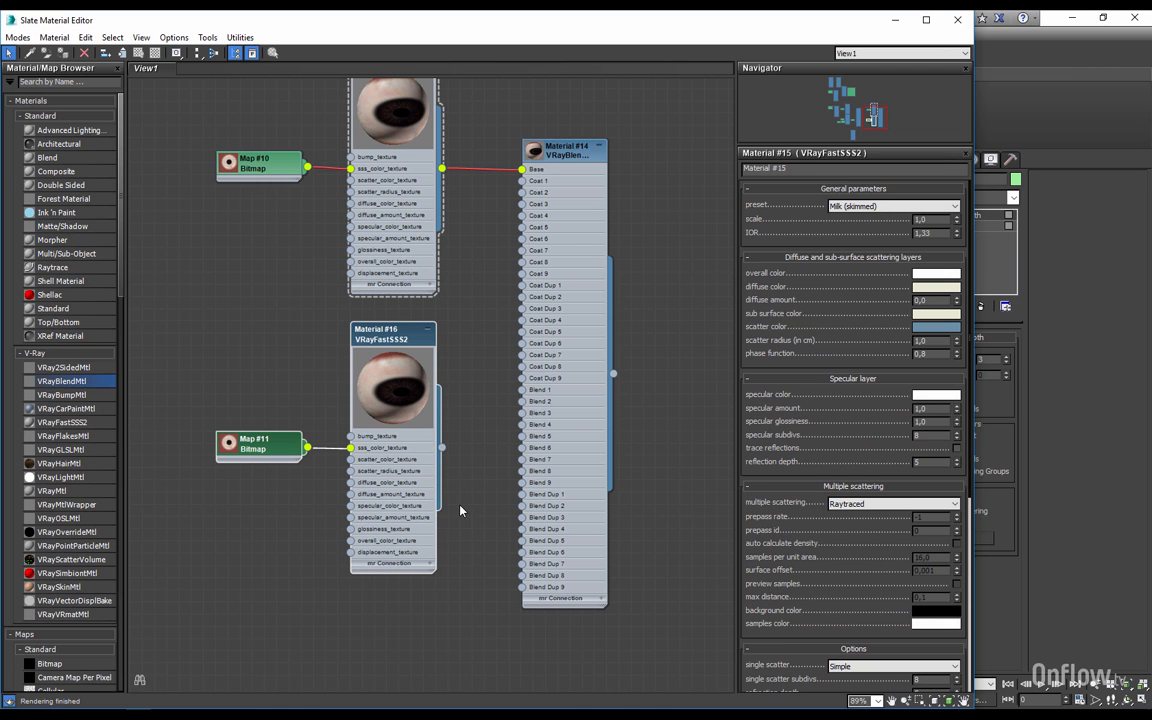
Step: In the 3ds Max Slate Material Editor, connect Material #16 to the Coat 1 and Coat Dup 1 slots of VRayBlendMtl Material #14
{"action": "scroll", "coordinate": [499, 437], "scroll_direction": "up", "scroll_amount": 2}
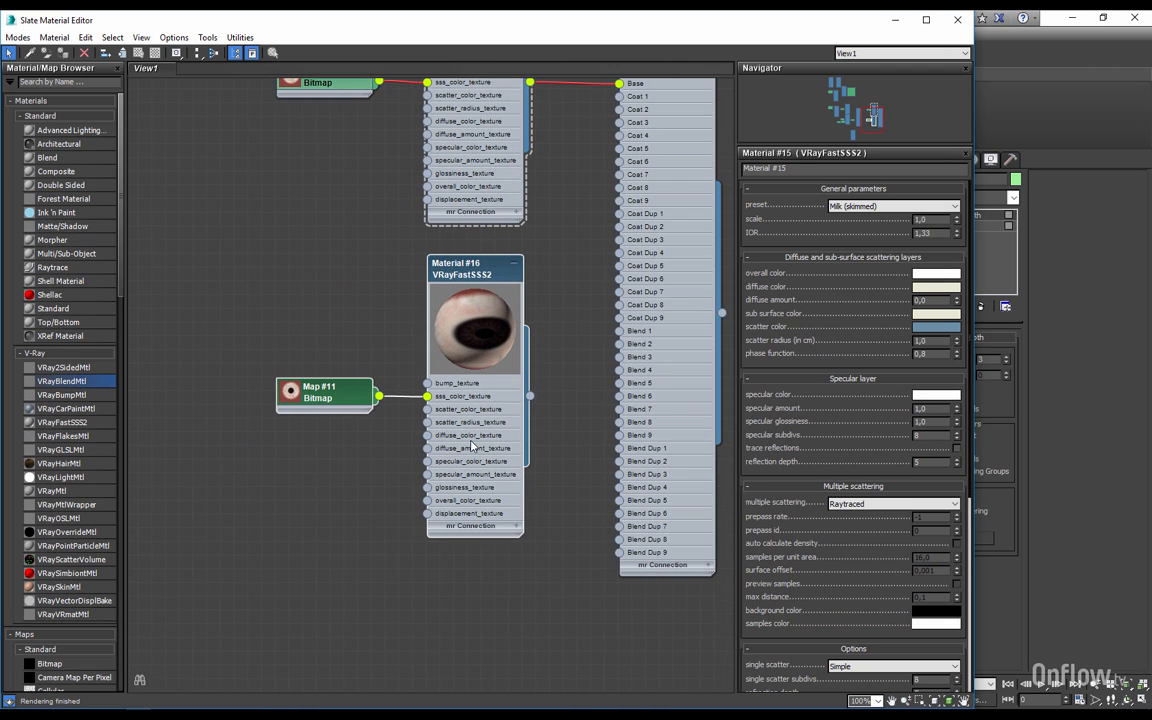
{"action": "scroll", "coordinate": [472, 440], "scroll_direction": "up", "scroll_amount": 1}
{"action": "left_click", "coordinate": [516, 292]}
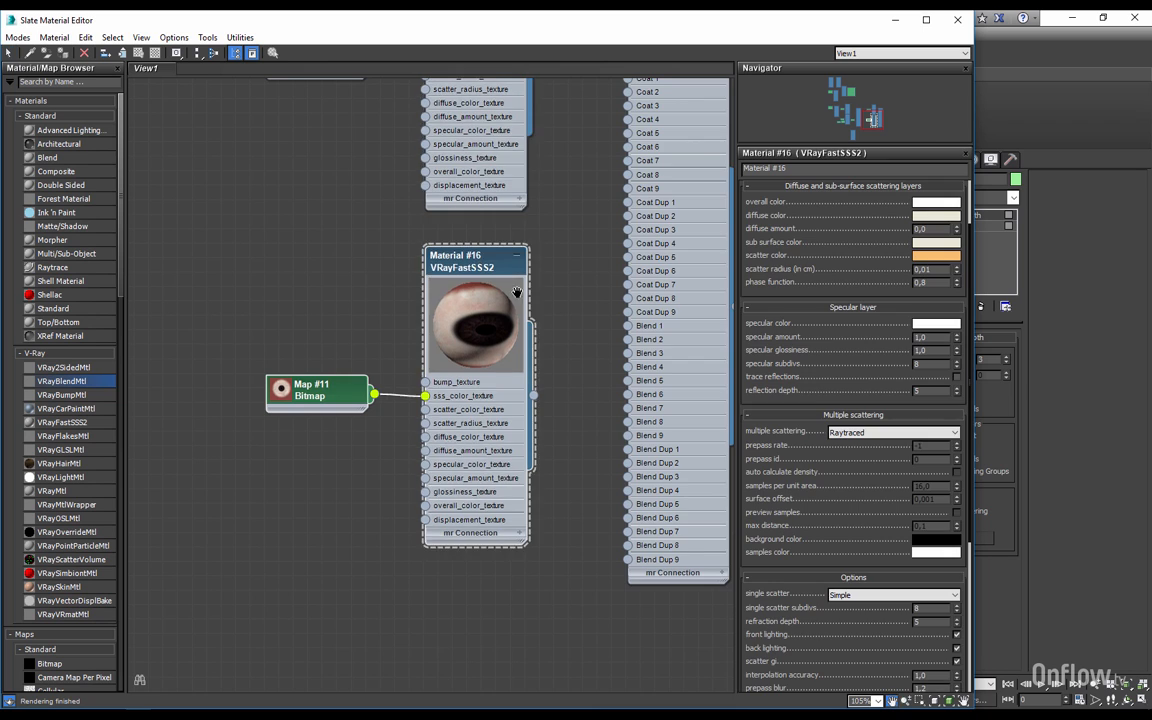
{"action": "middle_click_drag", "start_coordinate": [517, 292], "coordinate": [406, 592]}
{"action": "middle_click_drag", "start_coordinate": [468, 448], "coordinate": [522, 209]}
{"action": "mouse_move", "coordinate": [478, 469]}
{"action": "middle_mouse_down"}
{"action": "mouse_move", "coordinate": [471, 496]}
{"action": "mouse_move", "coordinate": [396, 497]}
{"action": "middle_mouse_up"}
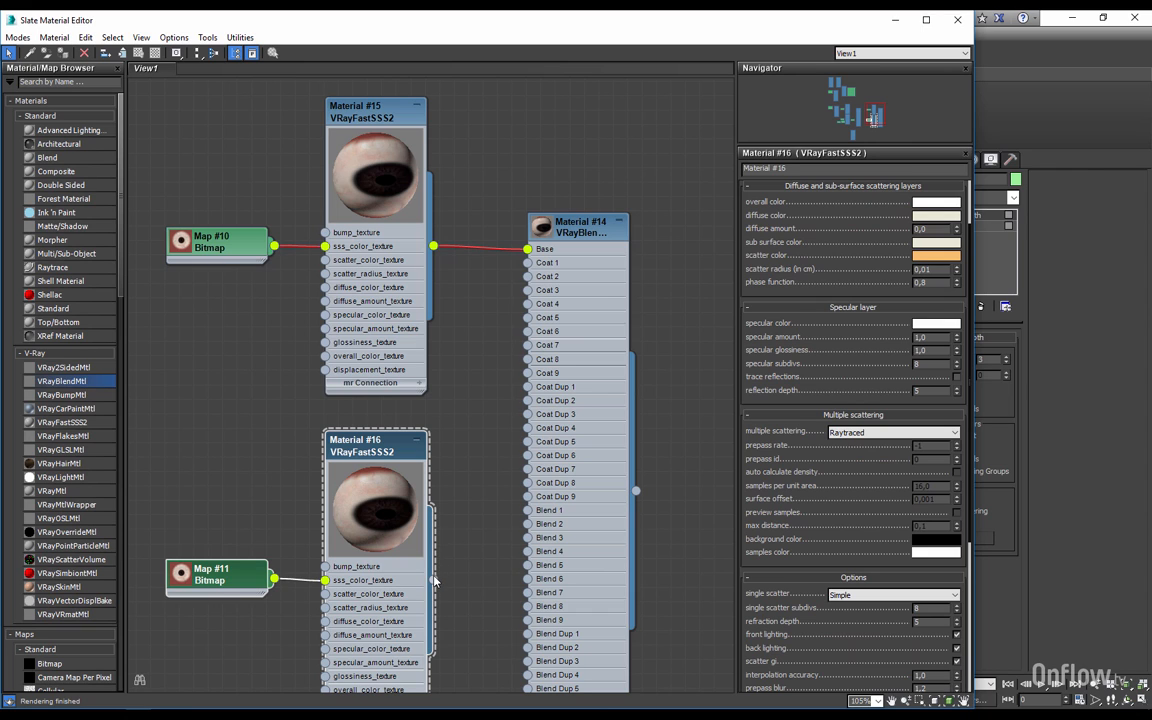
{"action": "left_click_drag", "start_coordinate": [434, 580], "coordinate": [527, 262]}
{"action": "left_click_drag", "start_coordinate": [432, 580], "coordinate": [527, 387]}
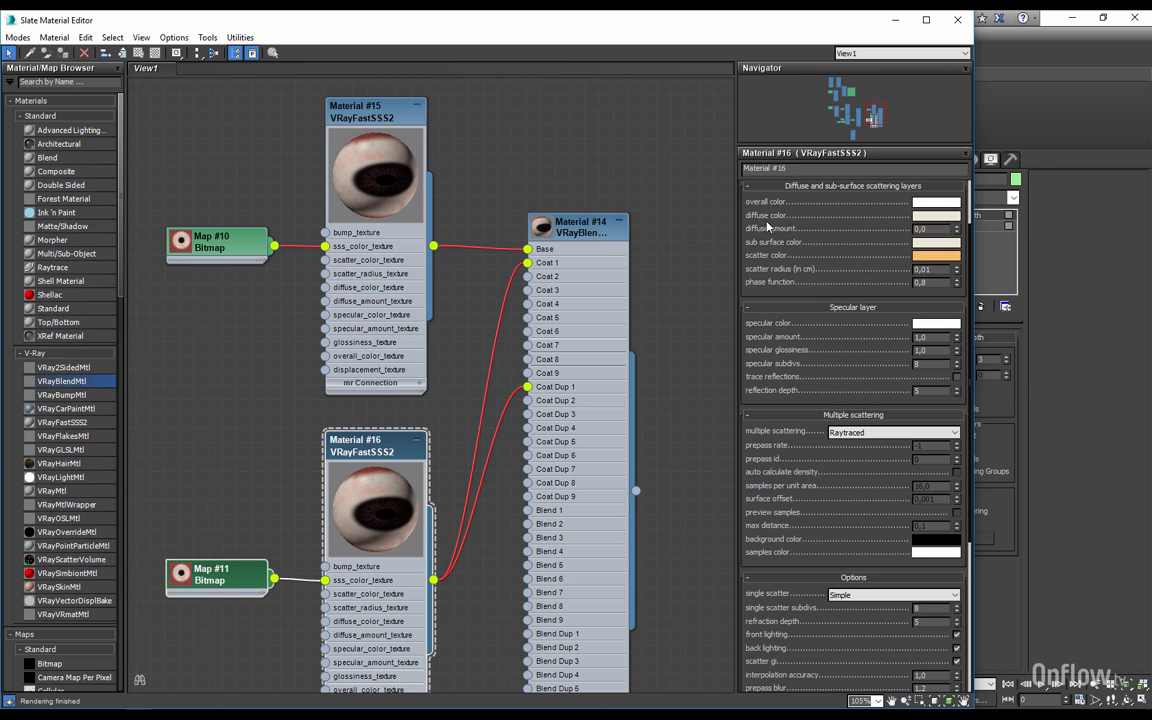
Step: Load mask.jpg as a bitmap for blend amount 1 of Material #14 and place its node below Material #16
{"action": "left_click", "coordinate": [548, 224]}
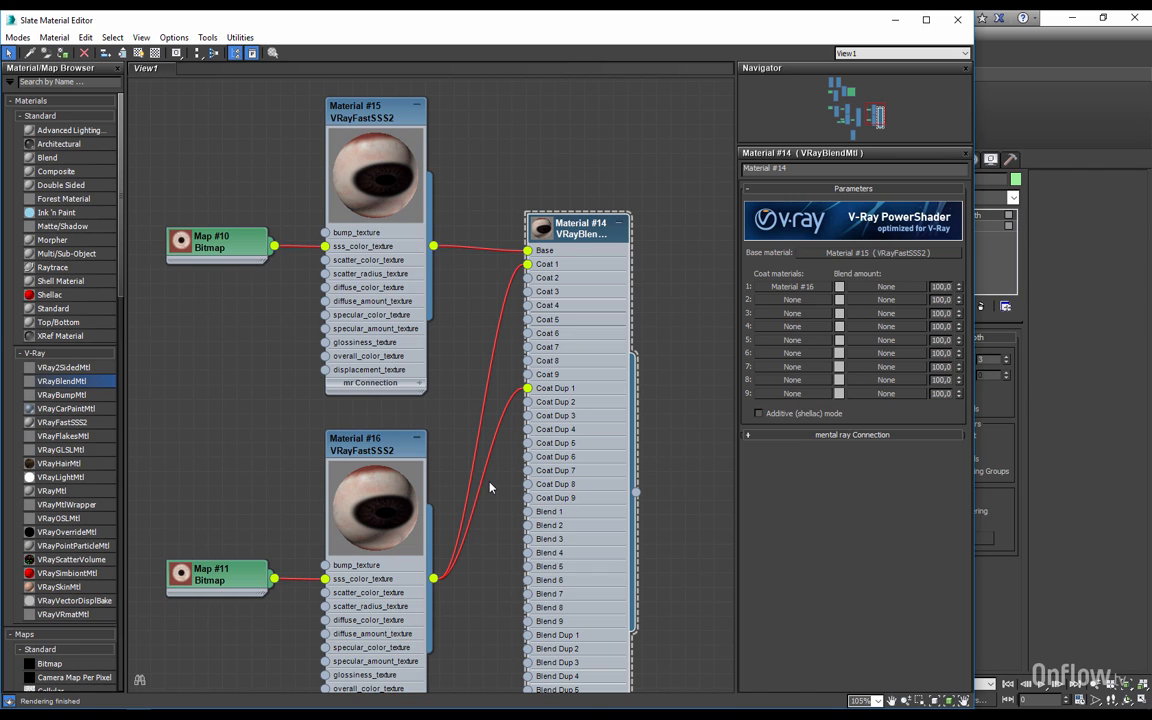
{"action": "left_click", "coordinate": [879, 290]}
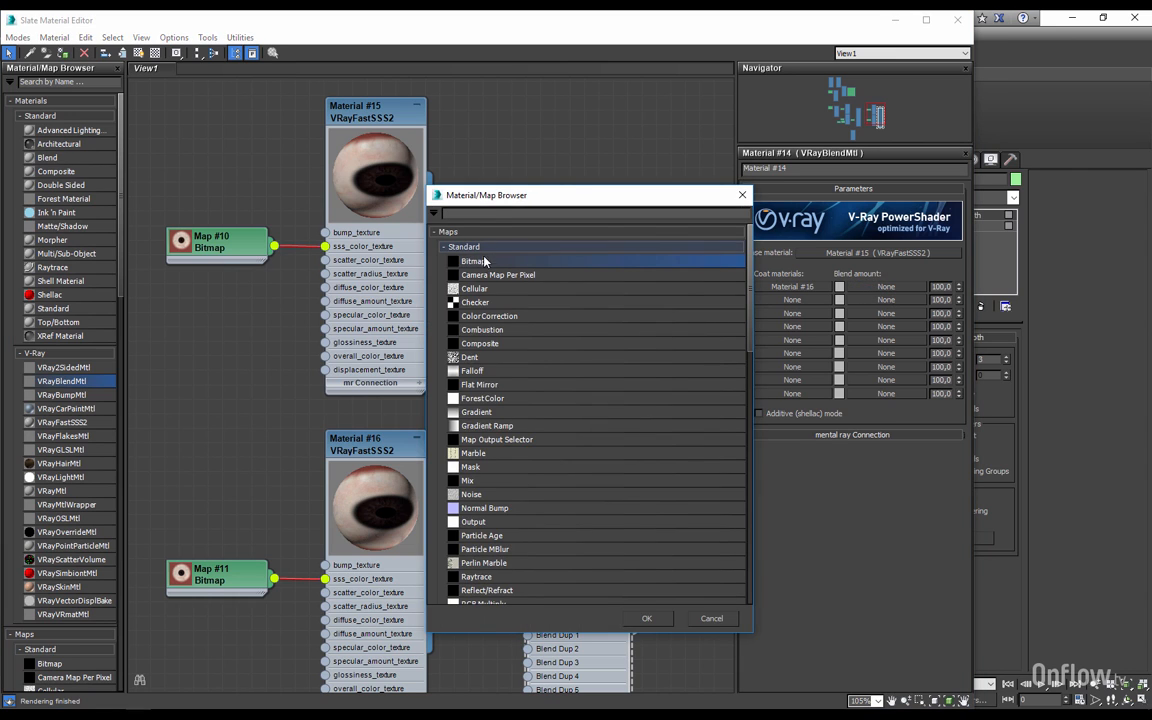
{"action": "double_click", "coordinate": [484, 261]}
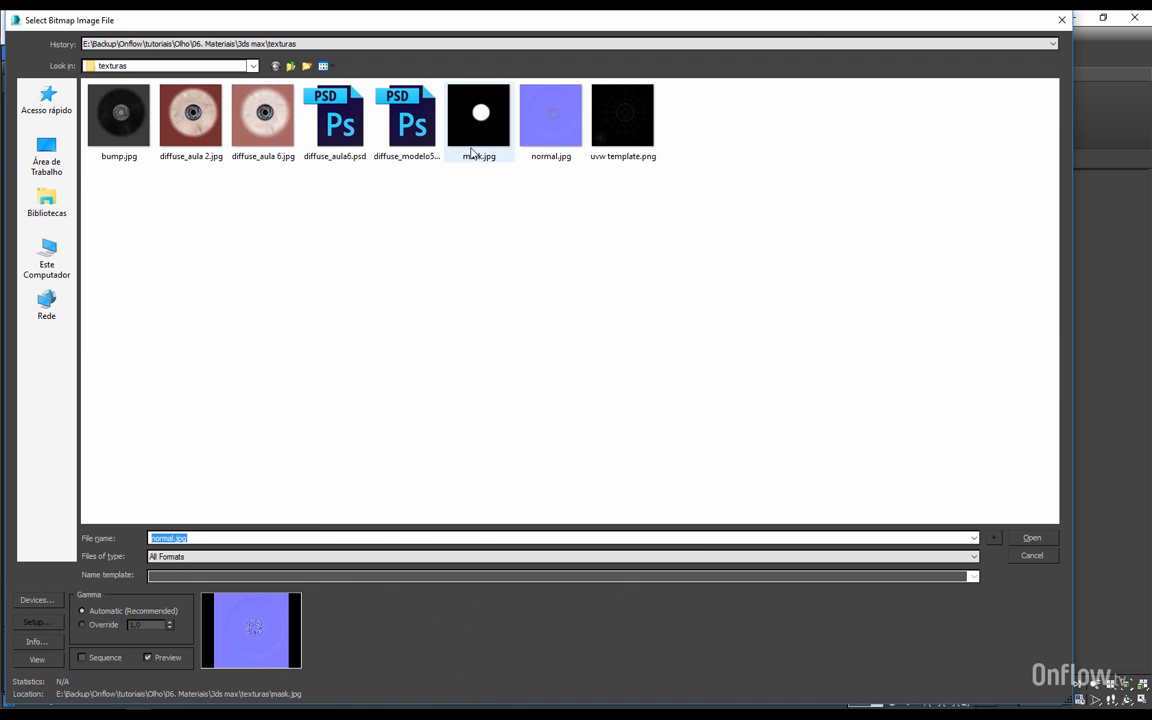
{"action": "left_click", "coordinate": [474, 150]}
{"action": "left_click", "coordinate": [1030, 538]}
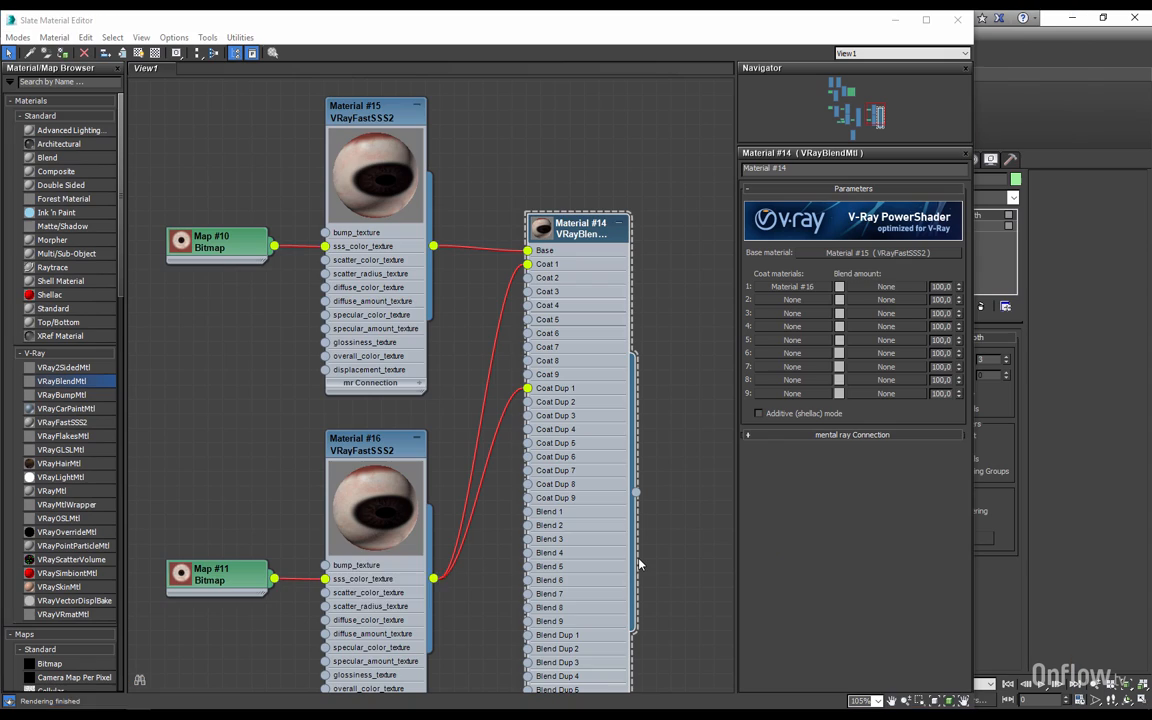
{"action": "middle_click_drag", "start_coordinate": [573, 609], "coordinate": [683, 258]}
{"action": "left_click_drag", "start_coordinate": [522, 237], "coordinate": [494, 481]}
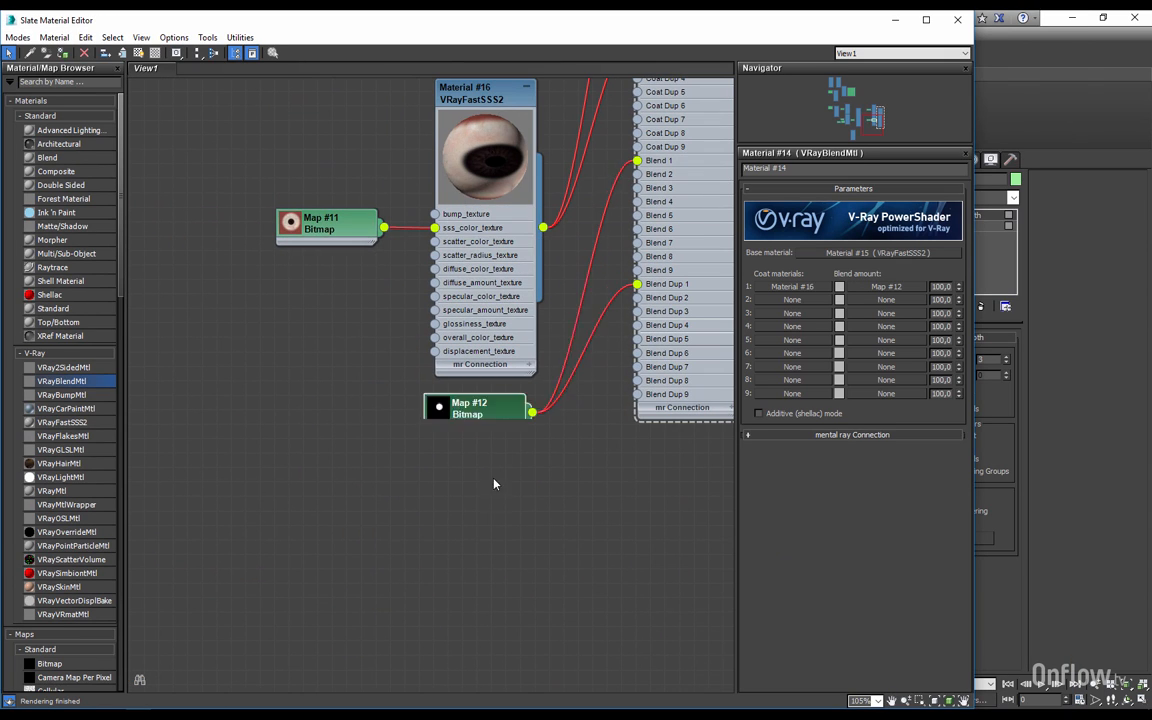
Step: Move Material #16 and its Map #11 bitmap away from the blend material to free space beside it
{"action": "middle_click_drag", "start_coordinate": [502, 270], "coordinate": [535, 460]}
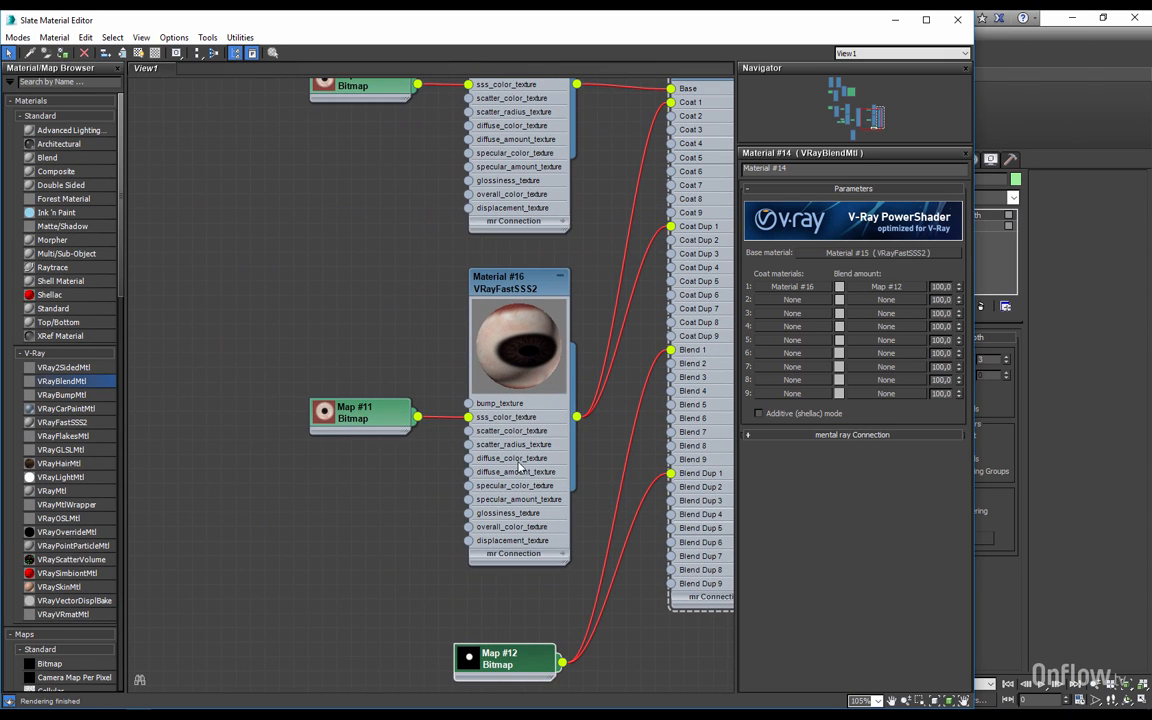
{"action": "middle_click_drag", "start_coordinate": [475, 358], "coordinate": [502, 548]}
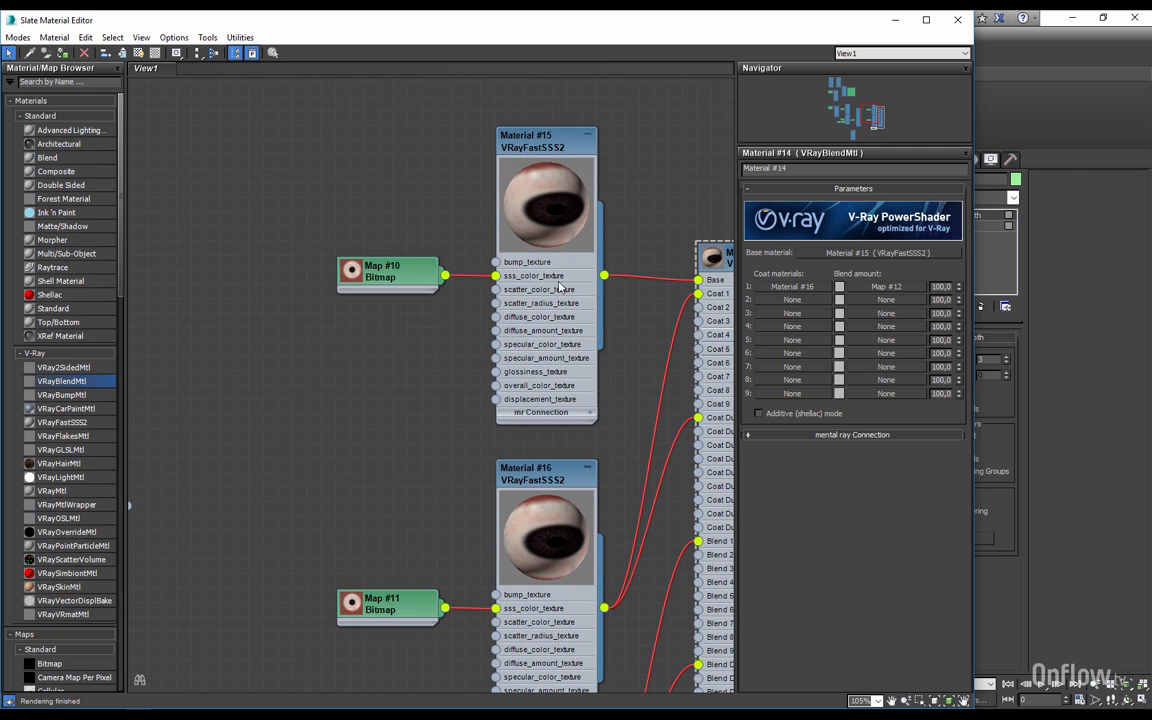
{"action": "middle_click_drag", "start_coordinate": [495, 490], "coordinate": [404, 312]}
{"action": "scroll", "coordinate": [433, 369], "scroll_direction": "down", "scroll_amount": 3}
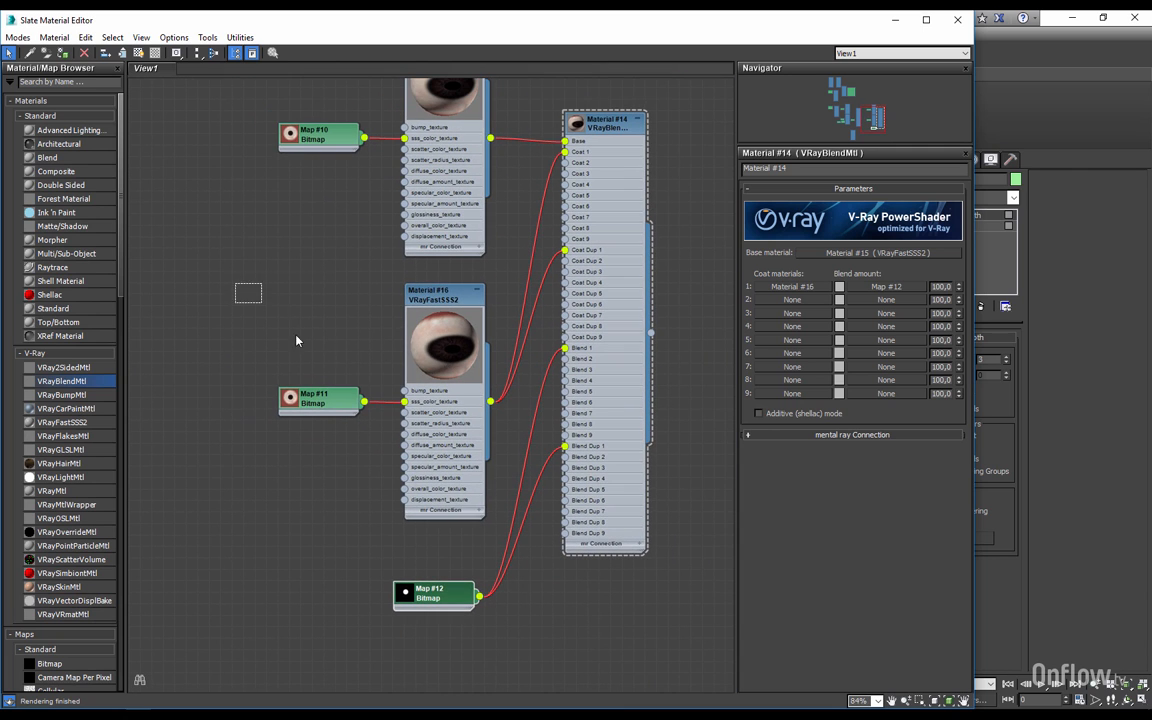
{"action": "left_click_drag", "start_coordinate": [296, 340], "coordinate": [410, 409]}
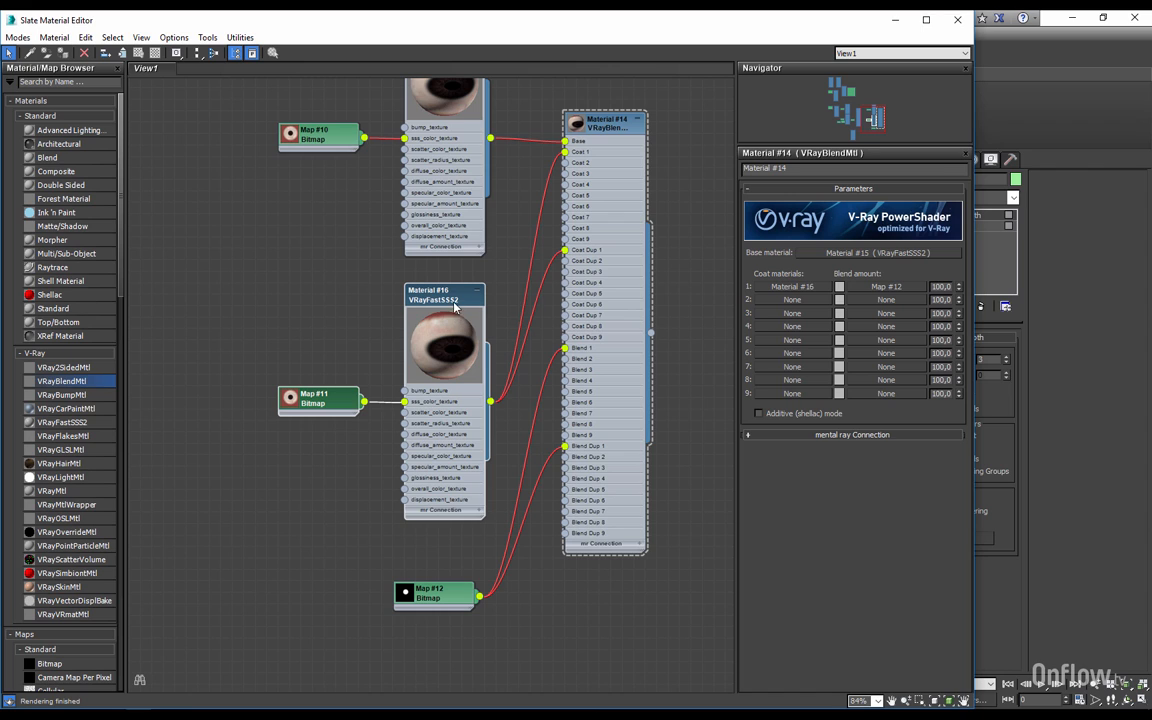
{"action": "left_click_drag", "start_coordinate": [453, 300], "coordinate": [313, 279]}
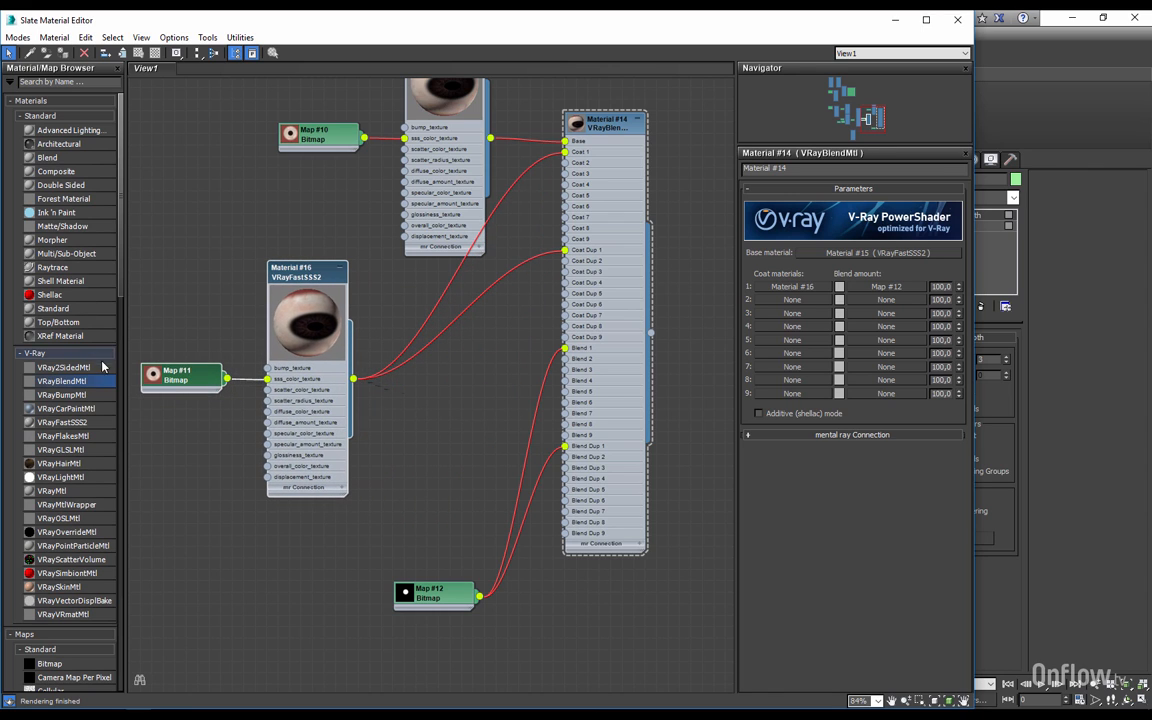
Step: Bring the red VRayMtl beside Material #14 and connect it to Coat 1 and Coat Dup 1 in place of Material #16
{"action": "middle_click_drag", "start_coordinate": [282, 390], "coordinate": [551, 405]}
{"action": "scroll", "coordinate": [551, 405], "scroll_direction": "down", "scroll_amount": 1}
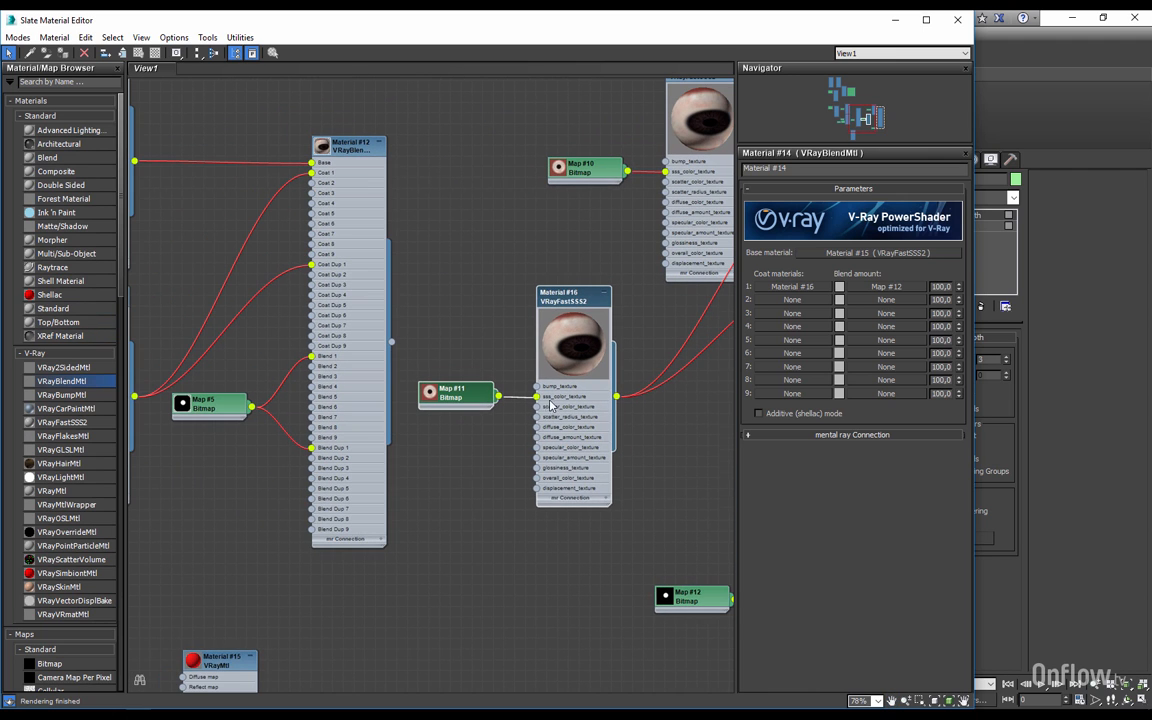
{"action": "left_click_drag", "start_coordinate": [216, 657], "coordinate": [625, 387]}
{"action": "middle_click_drag", "start_coordinate": [625, 387], "coordinate": [398, 488]}
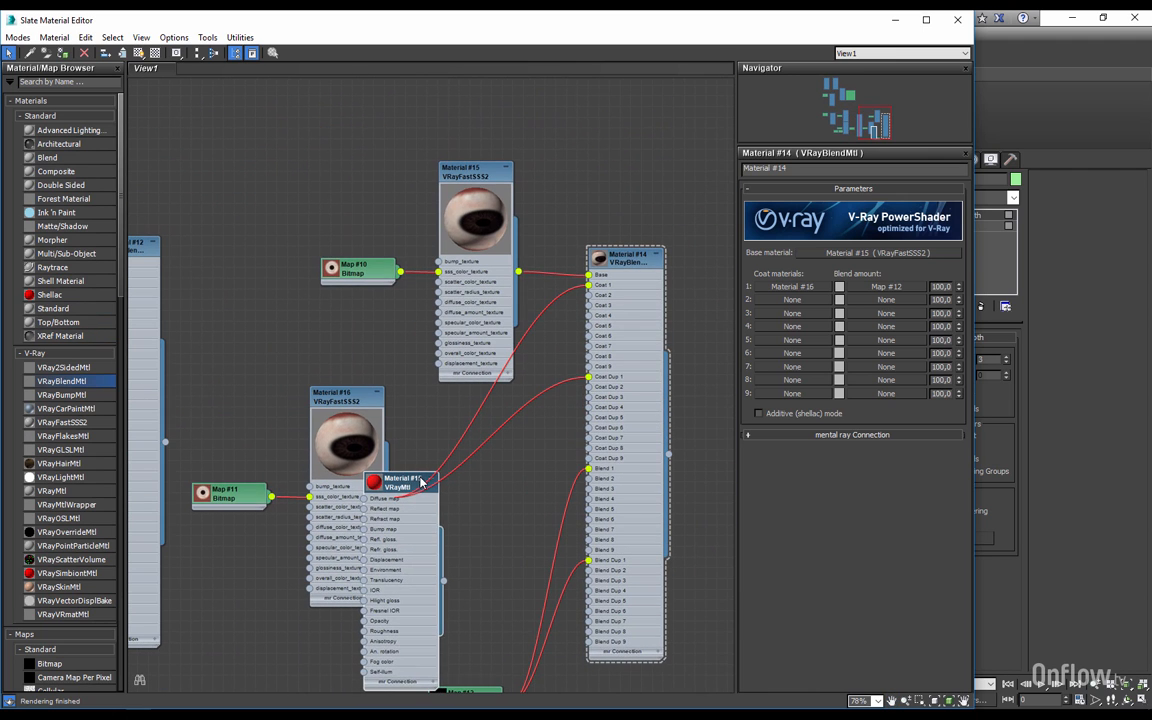
{"action": "left_click_drag", "start_coordinate": [398, 488], "coordinate": [470, 446]}
{"action": "scroll", "coordinate": [470, 446], "scroll_direction": "up", "scroll_amount": 2}
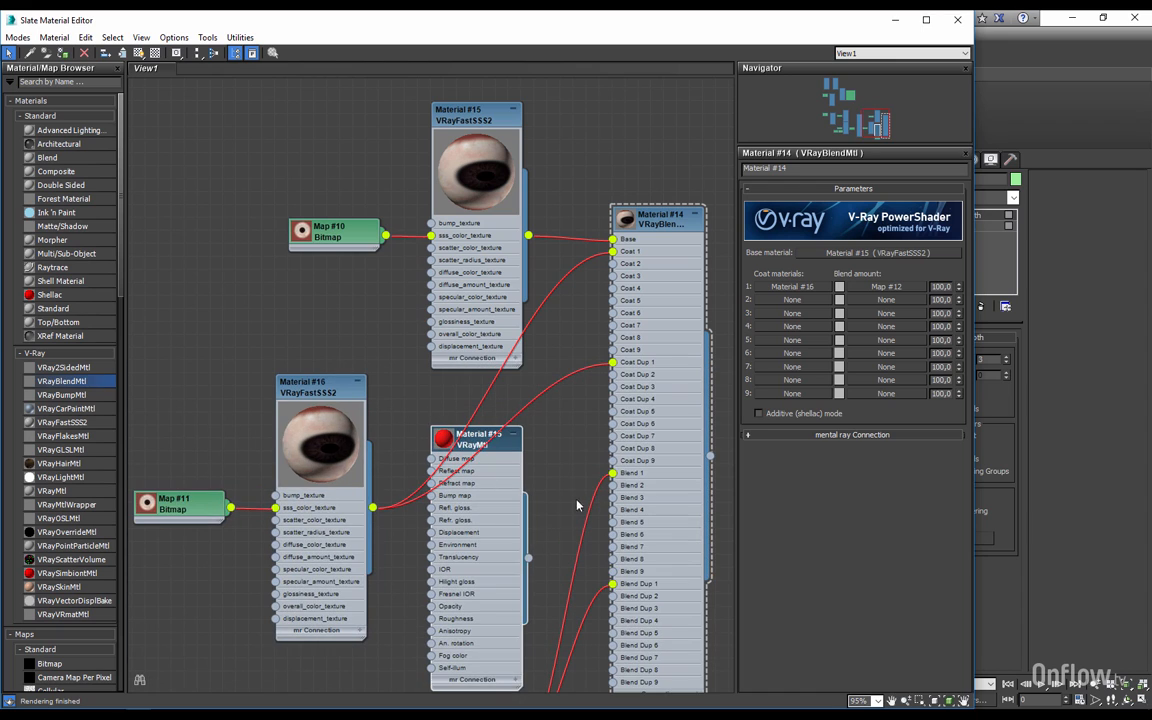
{"action": "left_click_drag", "start_coordinate": [613, 362], "coordinate": [388, 401]}
{"action": "left_click_drag", "start_coordinate": [613, 251], "coordinate": [529, 559]}
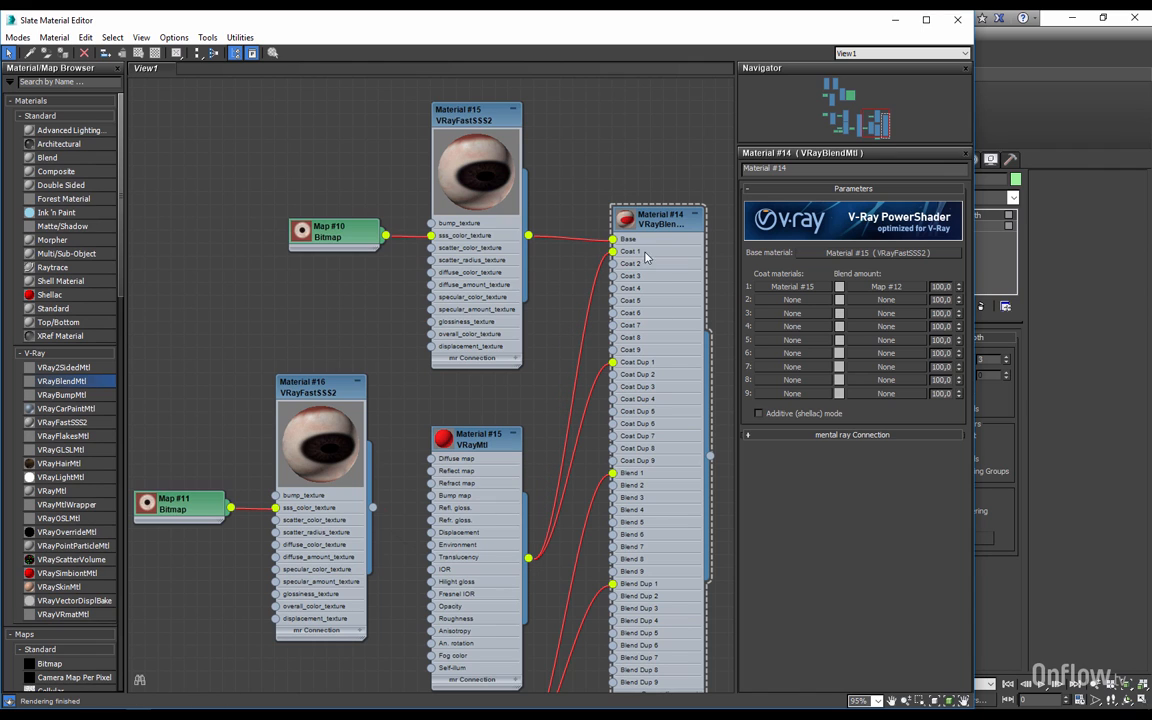
Step: Enlarge the preview of Material #14 to check where the mask places the coat material
{"action": "double_click", "coordinate": [630, 221]}
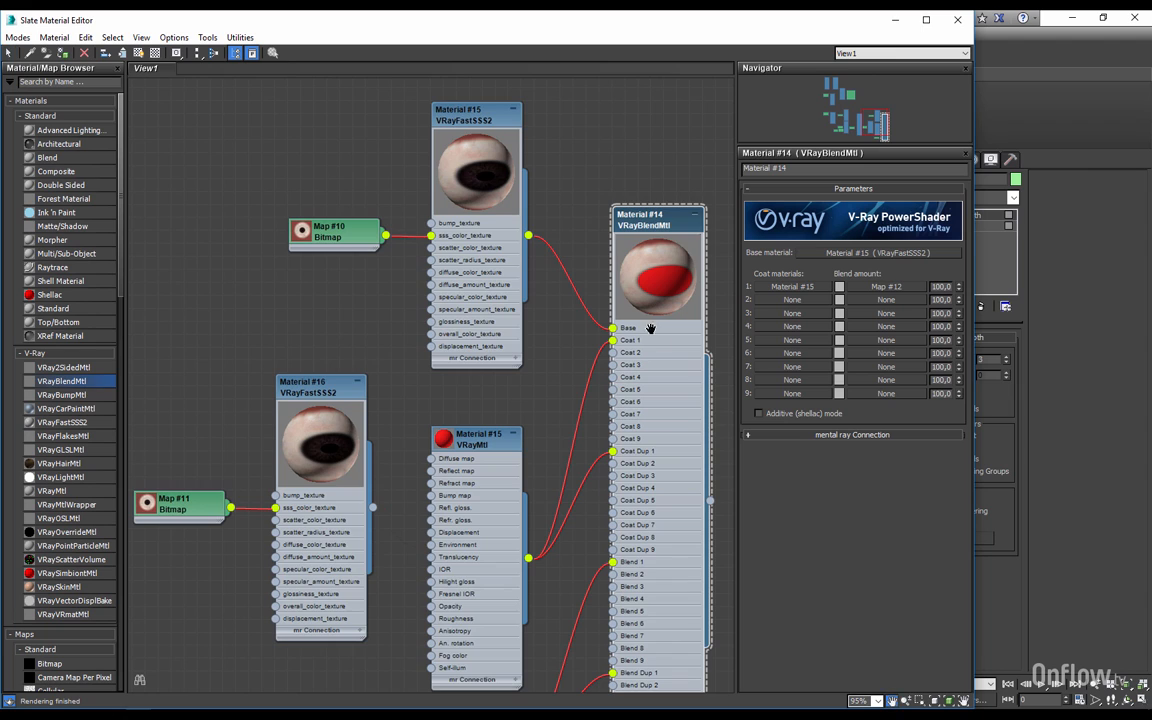
{"action": "middle_click_drag", "start_coordinate": [638, 327], "coordinate": [604, 234]}
{"action": "left_click_drag", "start_coordinate": [535, 354], "coordinate": [550, 342]}
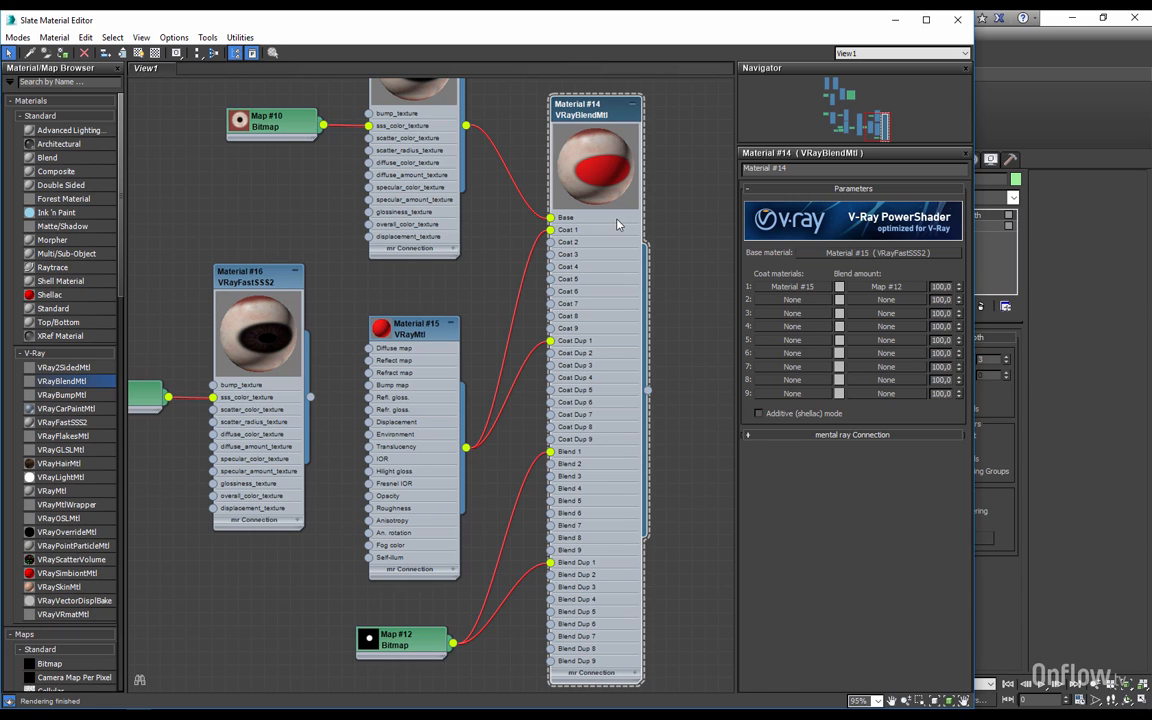
Step: Delete the red VRayMtl test material and its coat connections
{"action": "left_click", "coordinate": [419, 328]}
{"action": "key", "text": "Delete"}
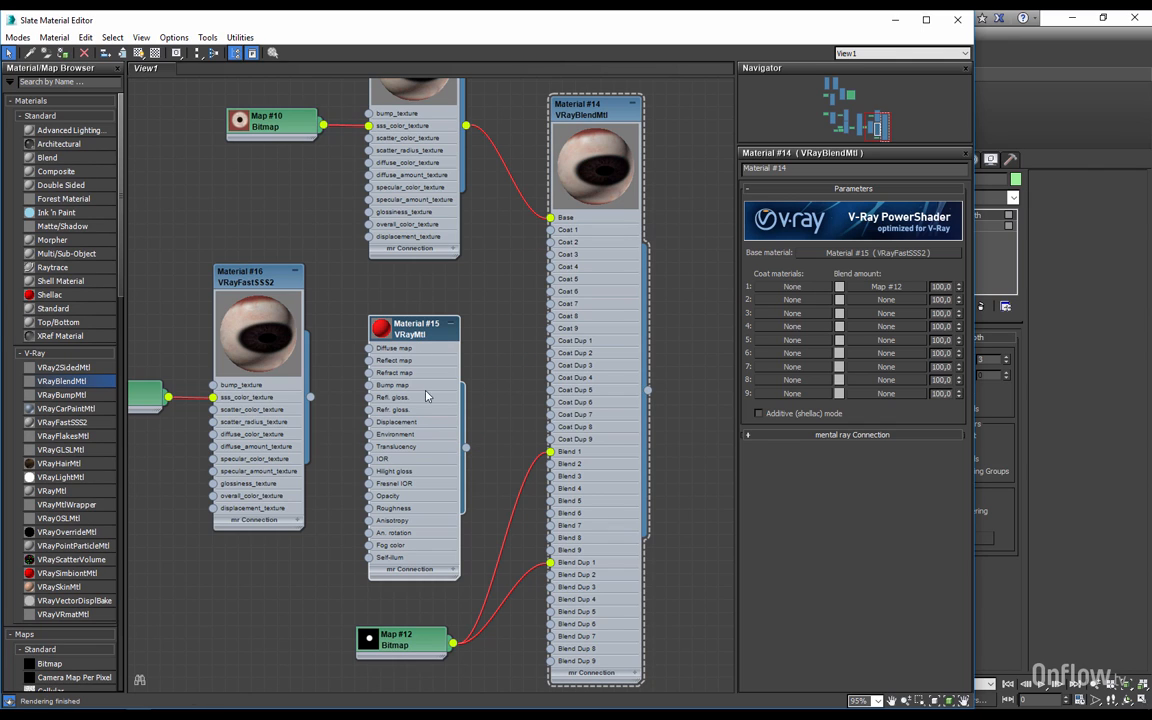
{"action": "key", "text": "Delete"}
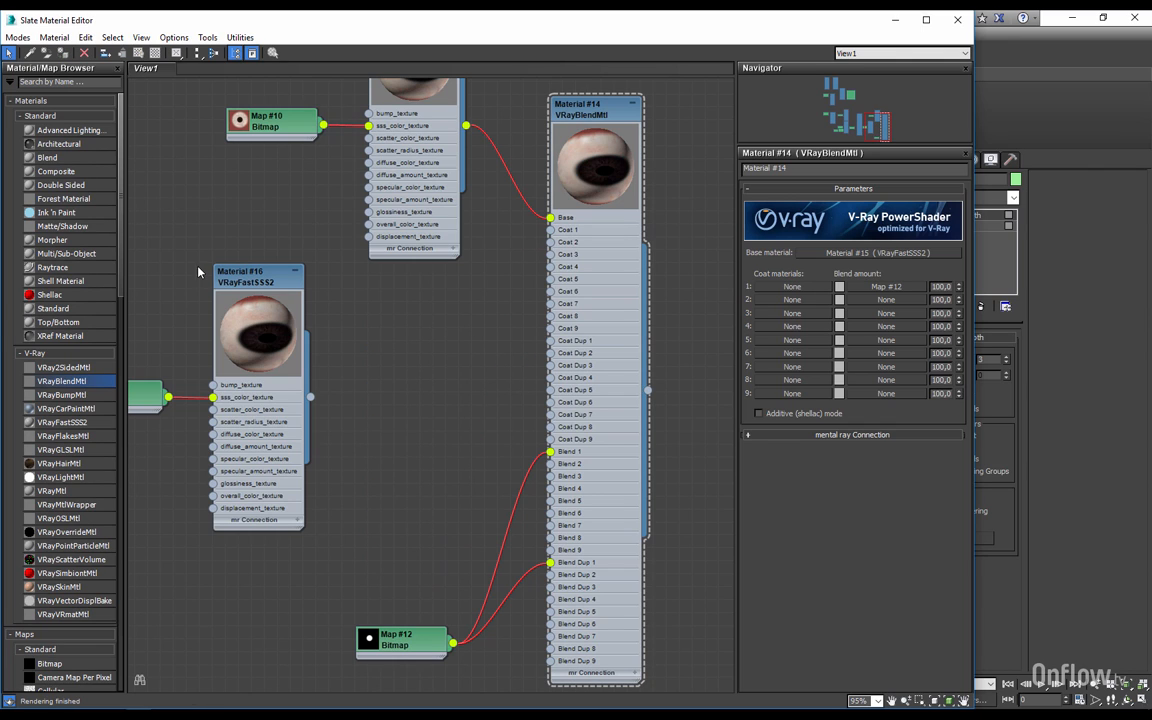
Step: Move Material #16 and Map #11 back beside the blend material and reconnect Material #16 to Coat 1 and Coat Dup 1
{"action": "left_click_drag", "start_coordinate": [239, 277], "coordinate": [381, 277]}
{"action": "left_click_drag", "start_coordinate": [145, 395], "coordinate": [247, 381]}
{"action": "left_click_drag", "start_coordinate": [549, 231], "coordinate": [558, 330]}
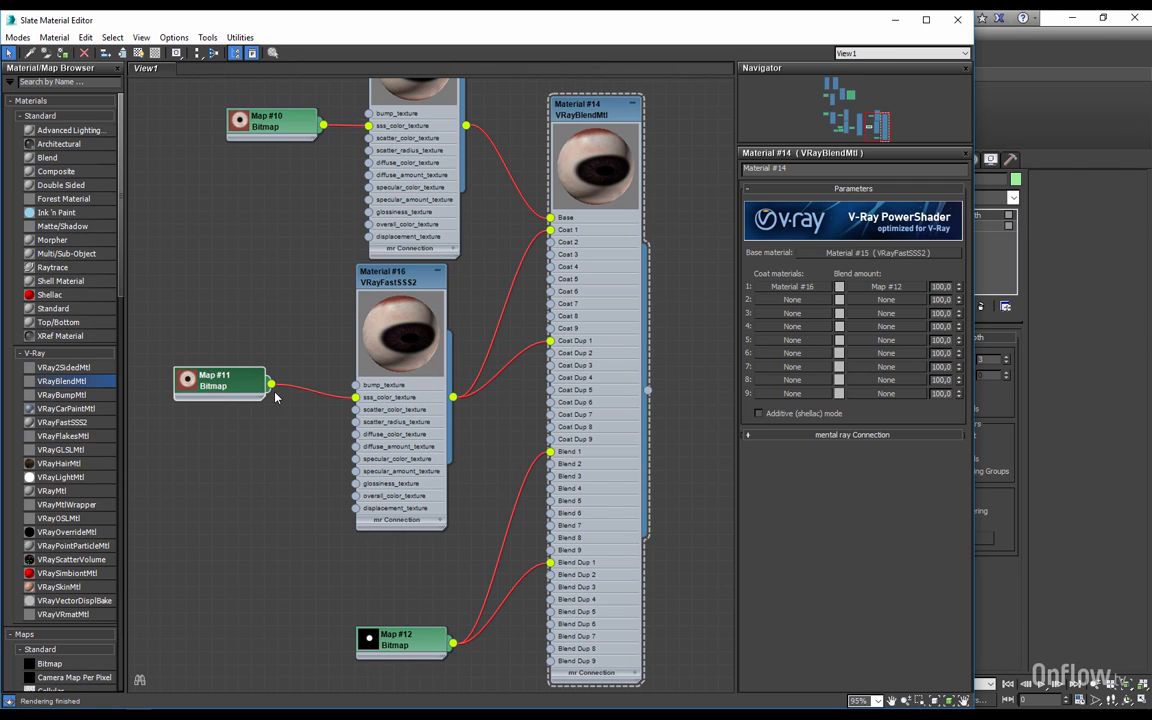
{"action": "left_click_drag", "start_coordinate": [256, 398], "coordinate": [276, 414]}
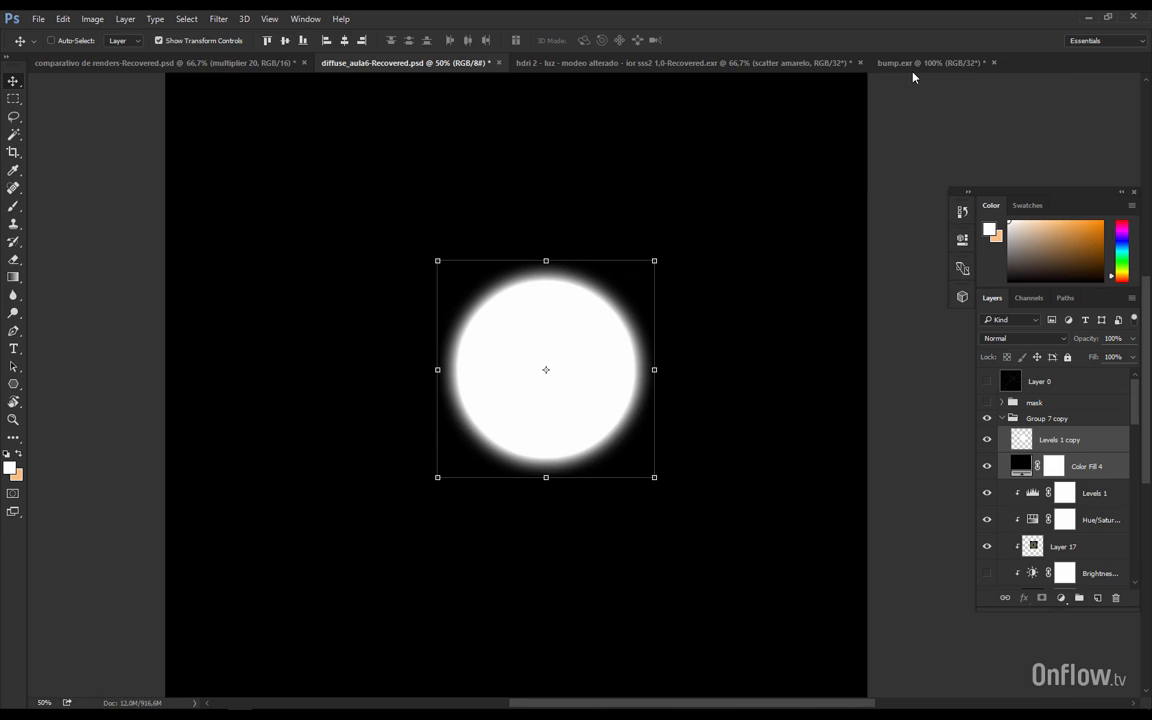
Step: Switch to Photoshop, view the bump.exr render, and hide the Levels 1 copy and Color Fill 4 layers in diffuse_aula6
{"action": "left_click", "coordinate": [911, 66]}
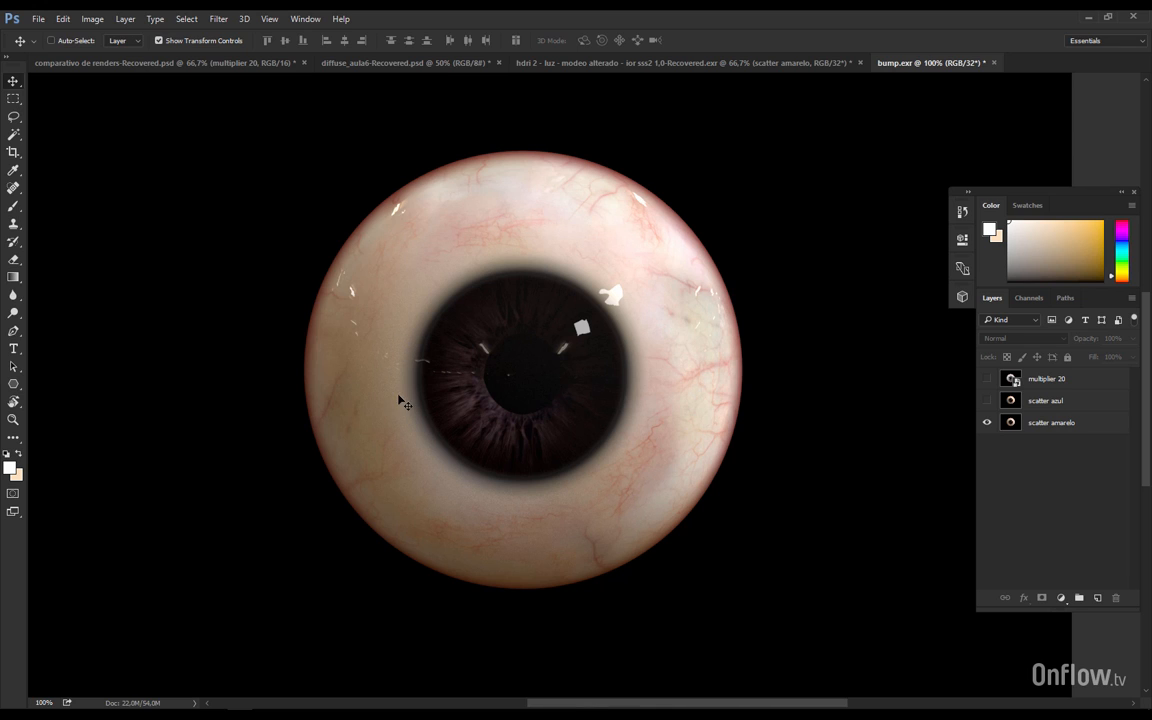
{"action": "left_click", "coordinate": [395, 63]}
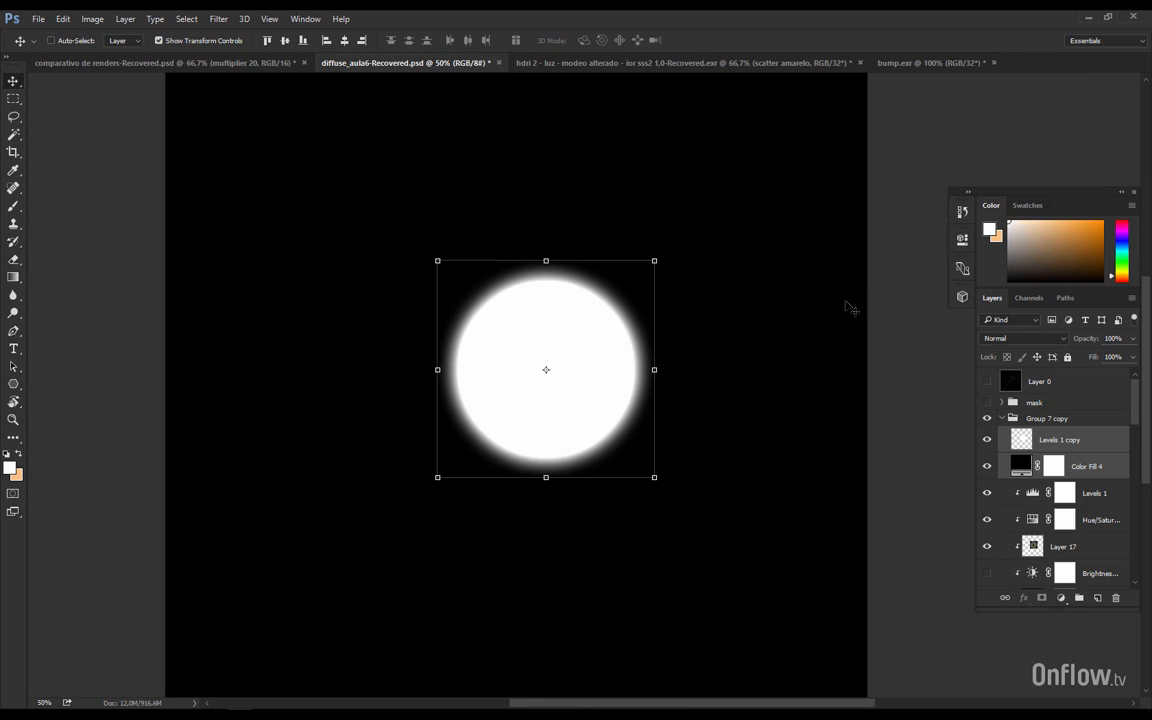
{"action": "left_click", "coordinate": [987, 439]}
{"action": "left_click", "coordinate": [987, 466]}
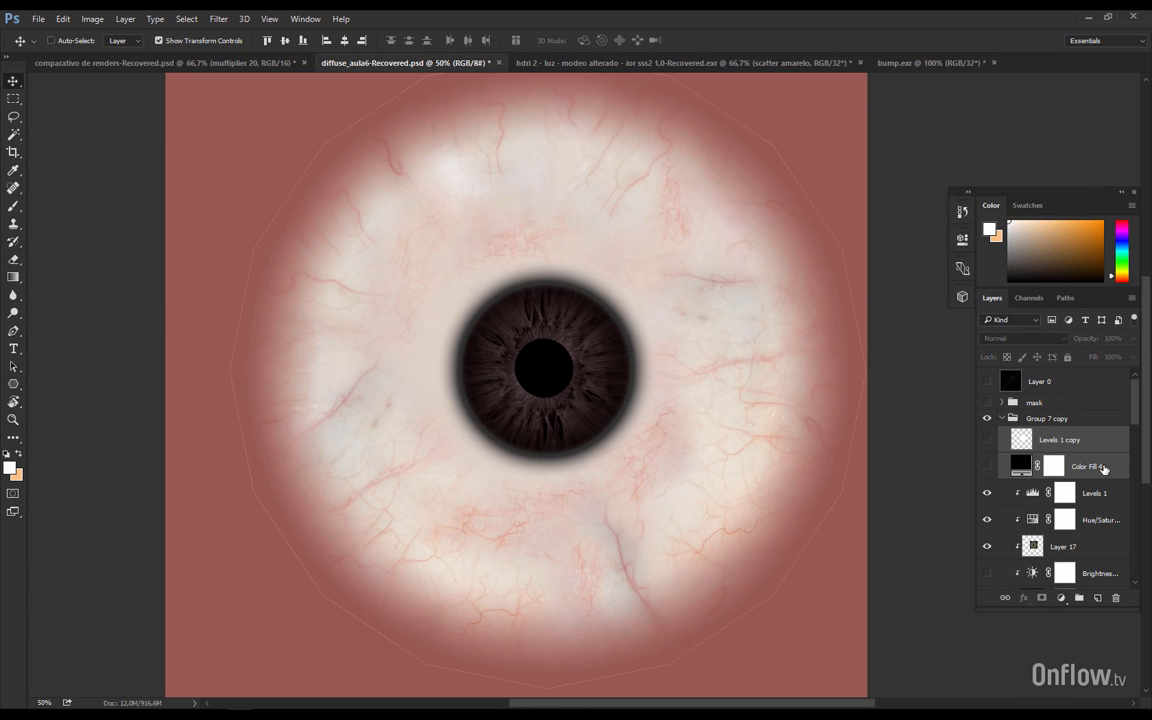
Step: Select the layers from Levels 1 down to Color Fill 1 and merge their duplicates into one layer, keeping the originals
{"action": "left_click", "coordinate": [1064, 492]}
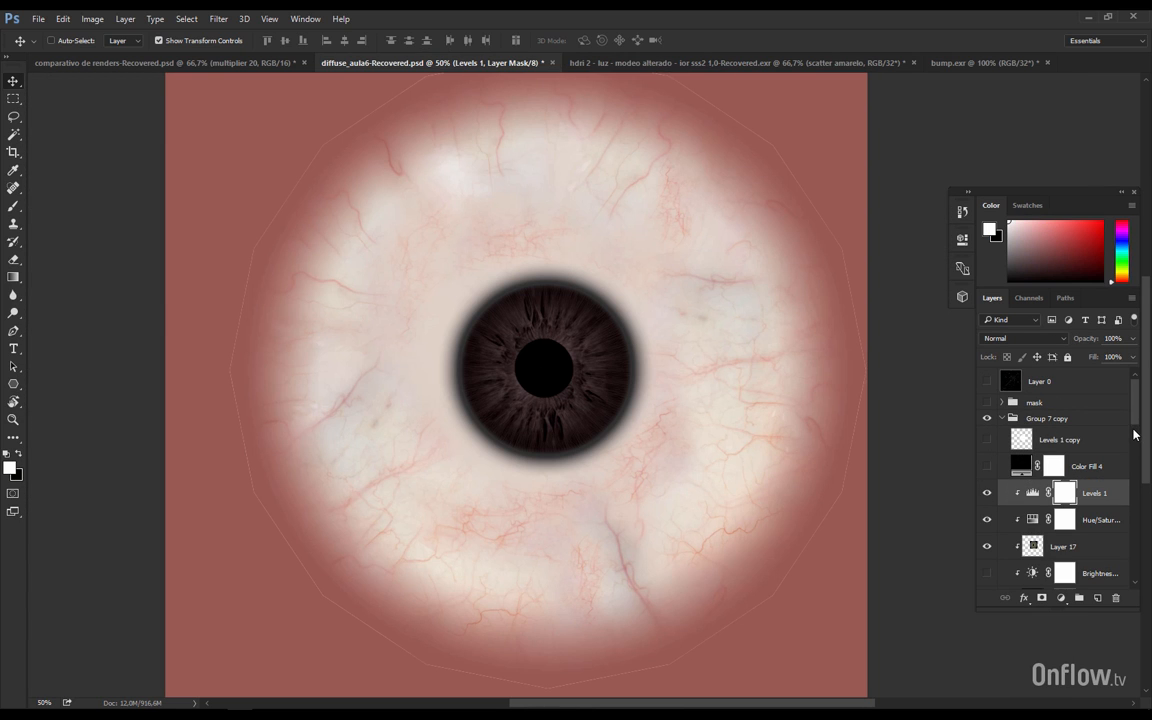
{"action": "left_click_drag", "start_coordinate": [1134, 423], "coordinate": [1120, 576]}
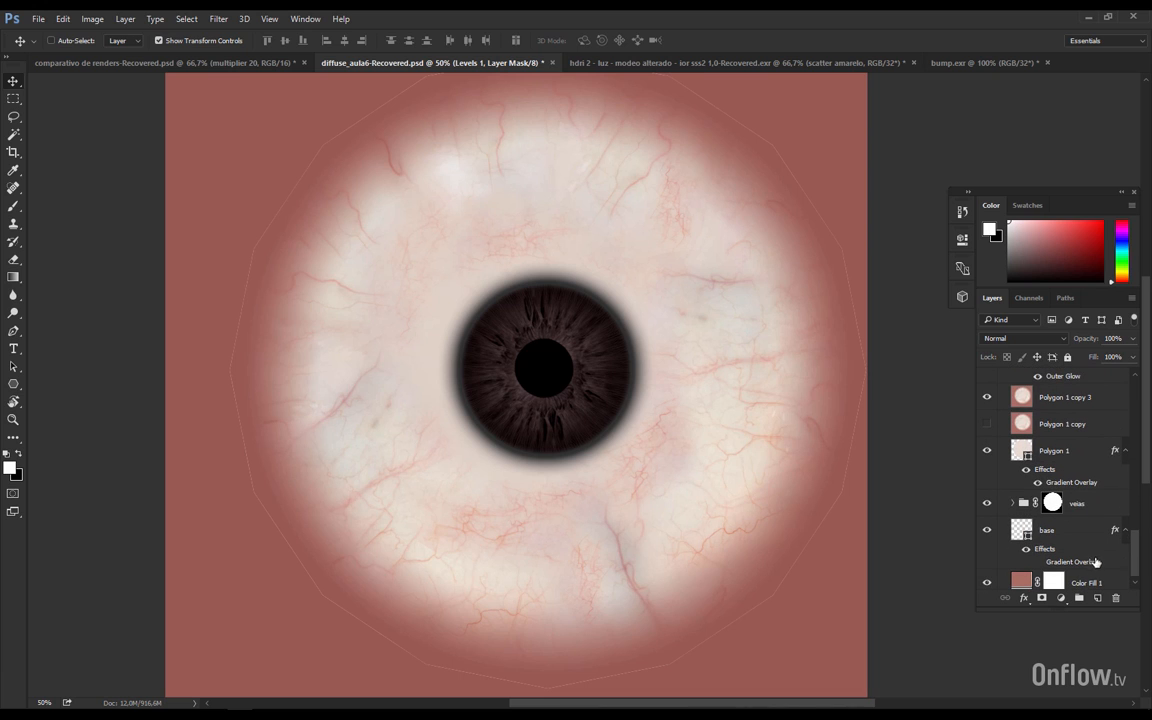
{"action": "scroll", "coordinate": [1100, 567], "scroll_direction": "down", "scroll_amount": 1}
{"action": "left_click", "coordinate": [1089, 575], "text": "shift"}
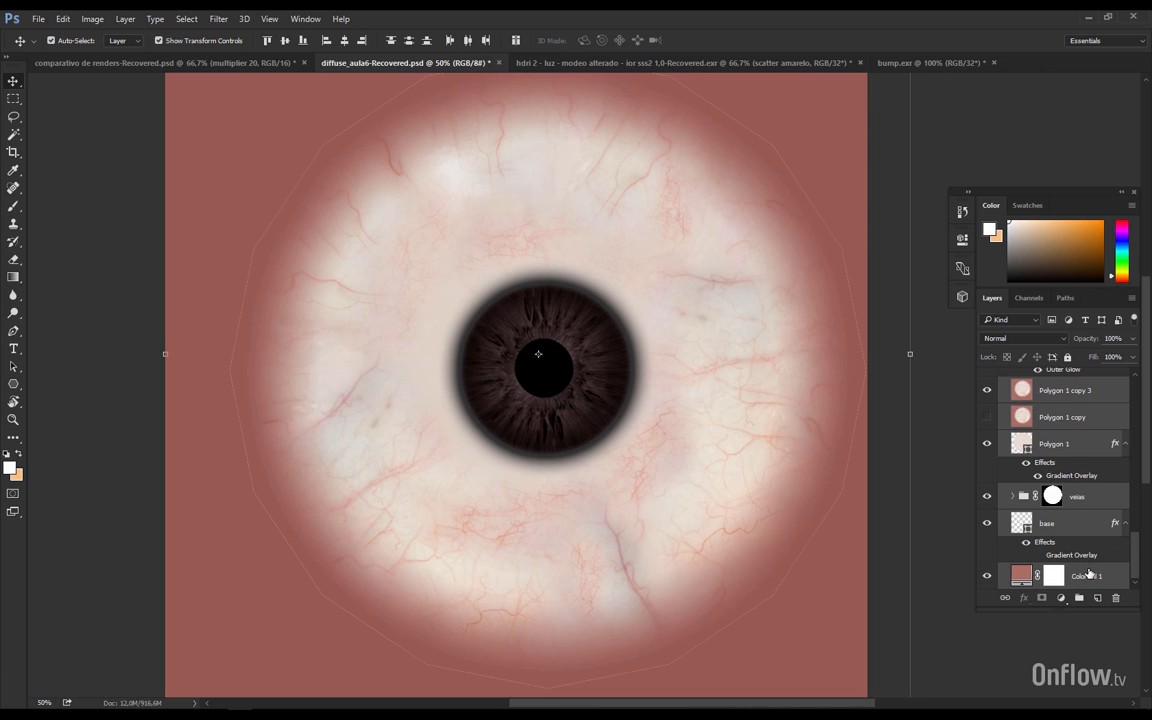
{"action": "scroll", "coordinate": [1089, 573], "scroll_direction": "up", "scroll_amount": 5}
{"action": "key", "text": "ctrl+e"}
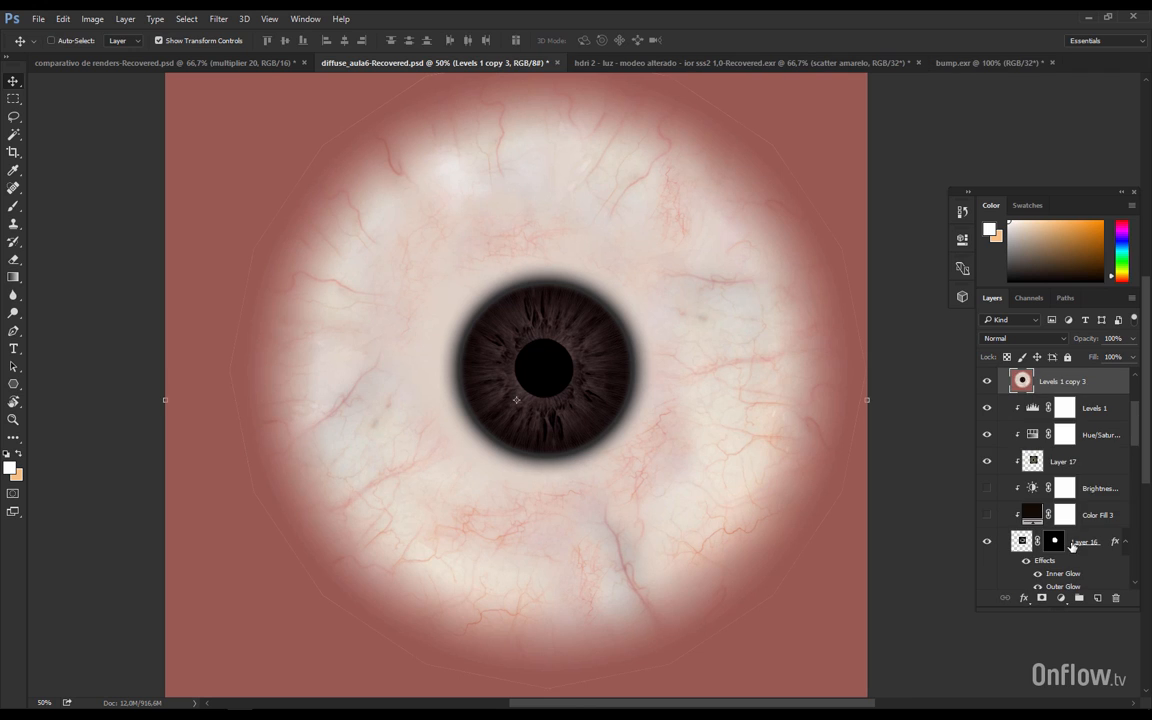
{"action": "scroll", "coordinate": [1033, 455], "scroll_direction": "up", "scroll_amount": 4}
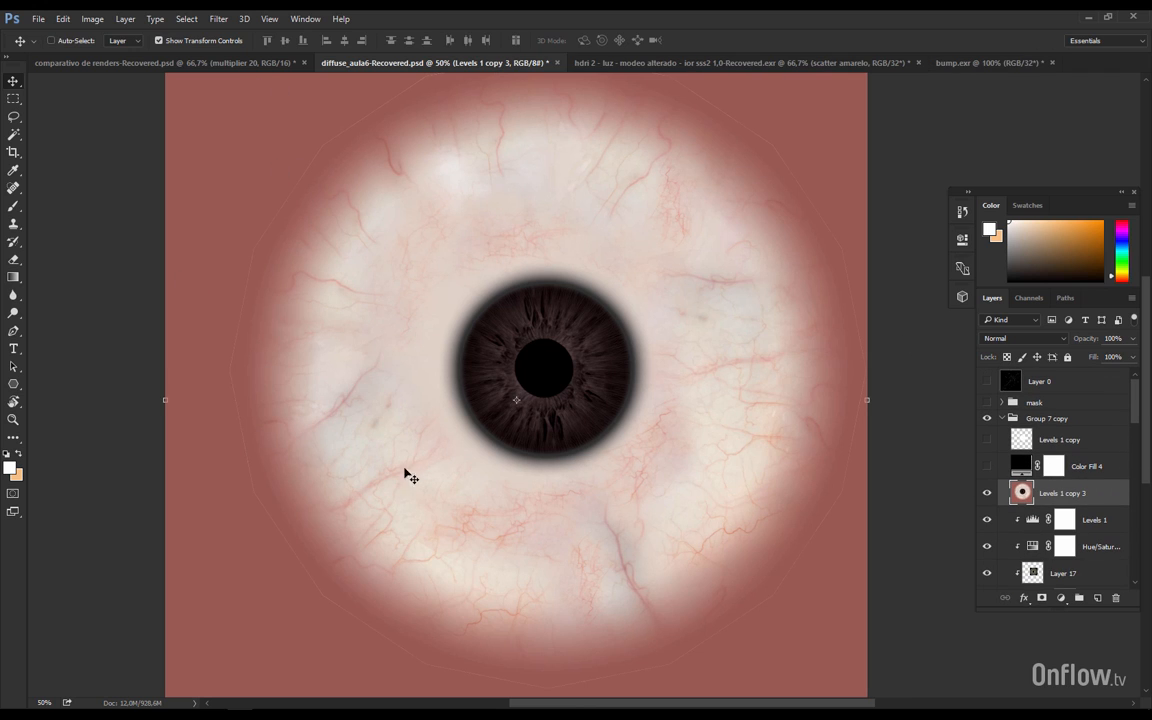
Step: Generate a normal map from the merged Levels 1 copy 3 layer with 28% detail scale, inspecting the preview sphere before accepting
{"action": "left_click", "coordinate": [222, 25]}
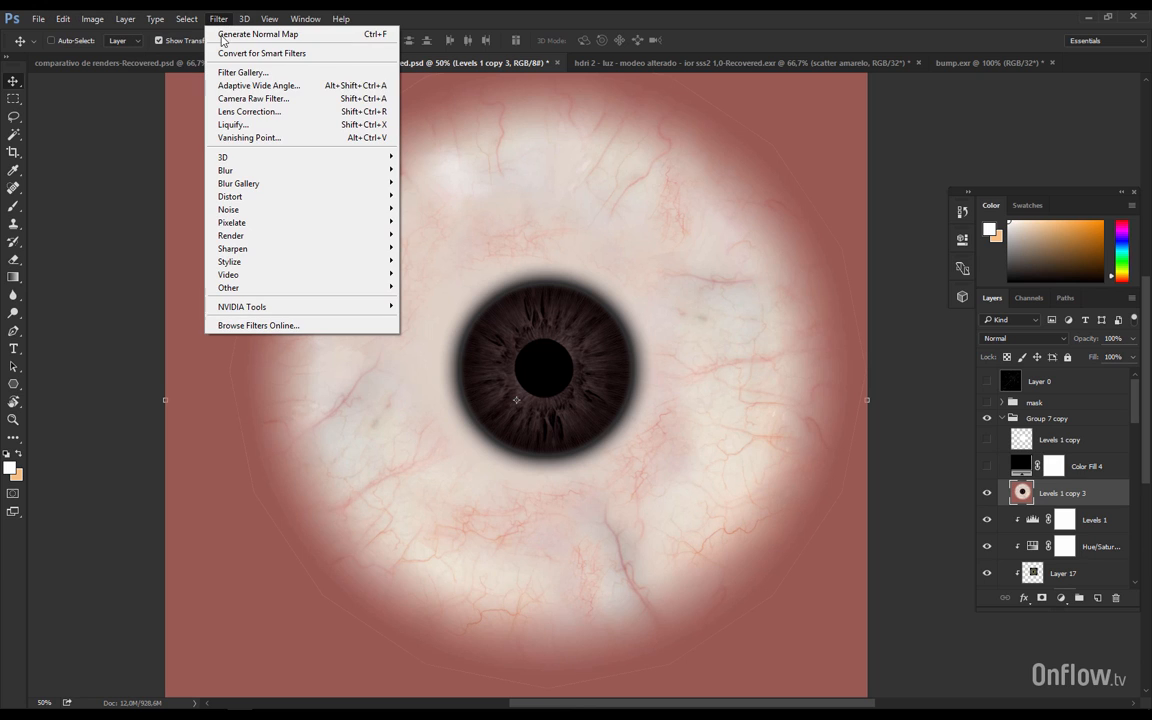
{"action": "mouse_move", "coordinate": [231, 158]}
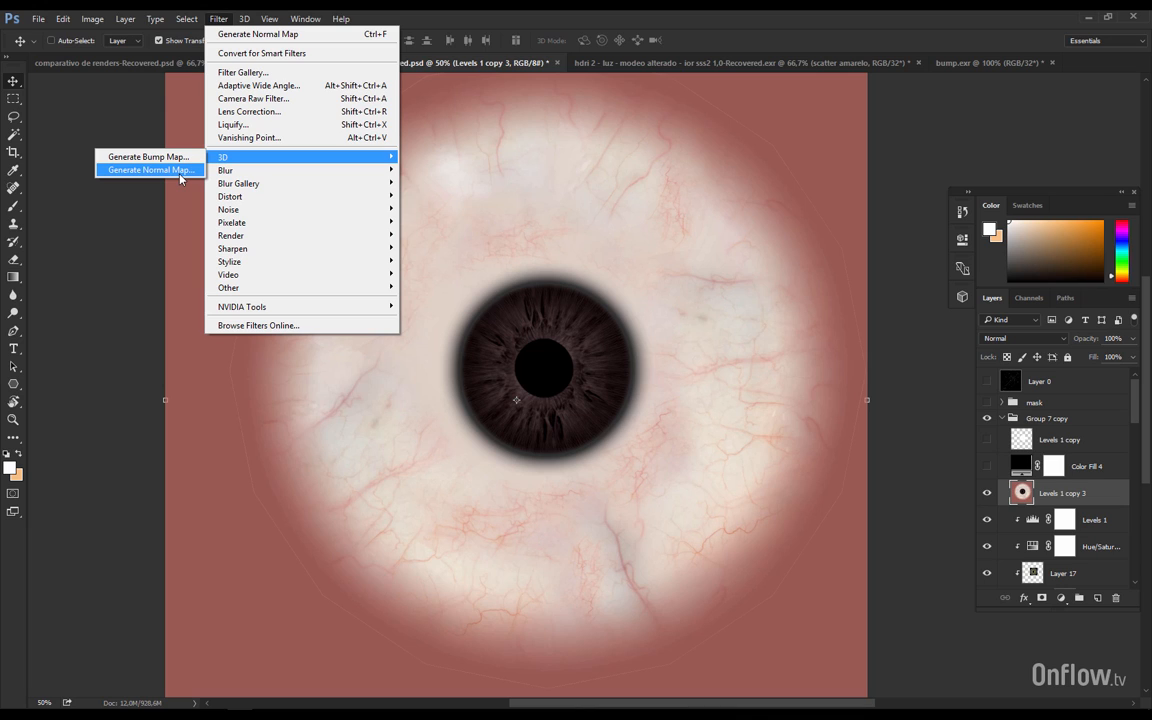
{"action": "left_click", "coordinate": [176, 171]}
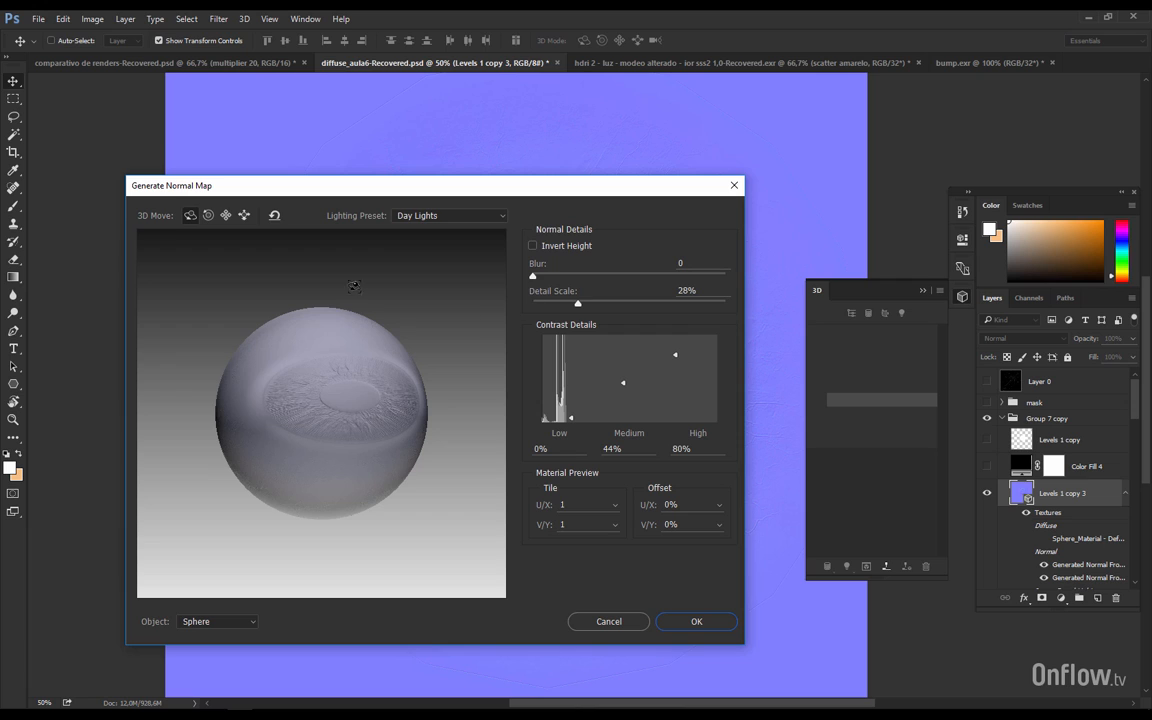
{"action": "mouse_move", "coordinate": [309, 323]}
{"action": "left_mouse_down"}
{"action": "mouse_move", "coordinate": [319, 352]}
{"action": "mouse_move", "coordinate": [305, 330]}
{"action": "left_mouse_up"}
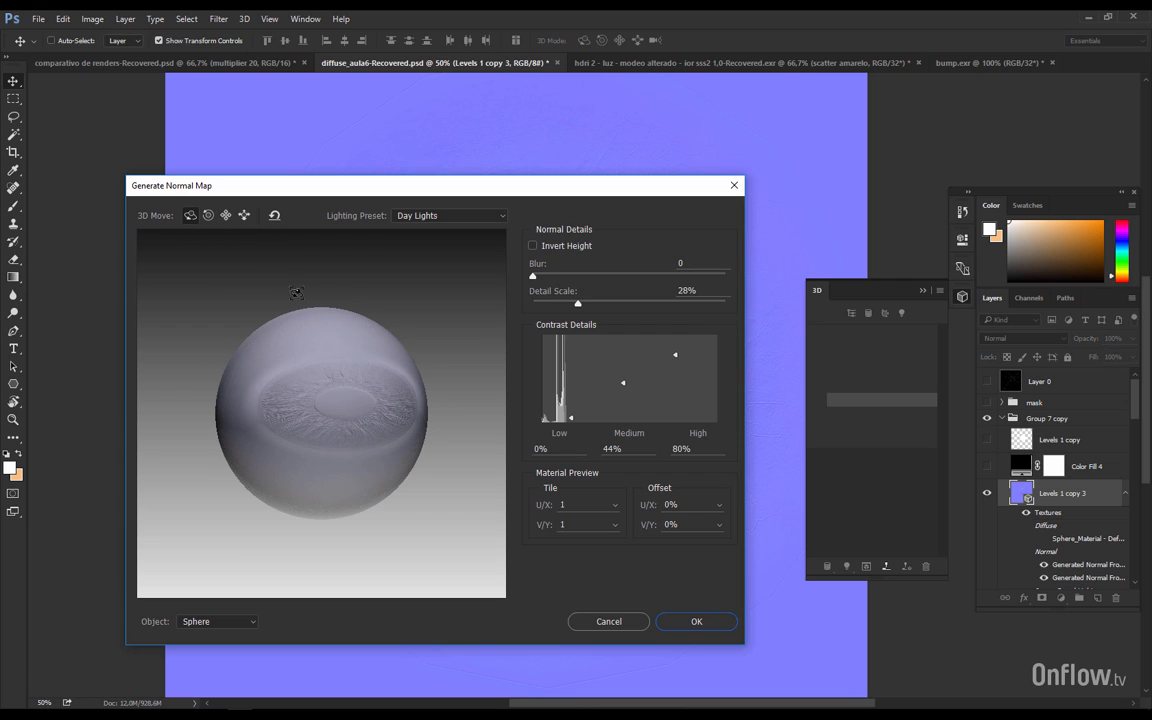
{"action": "left_click", "coordinate": [243, 216]}
{"action": "left_click_drag", "start_coordinate": [332, 380], "coordinate": [332, 419]}
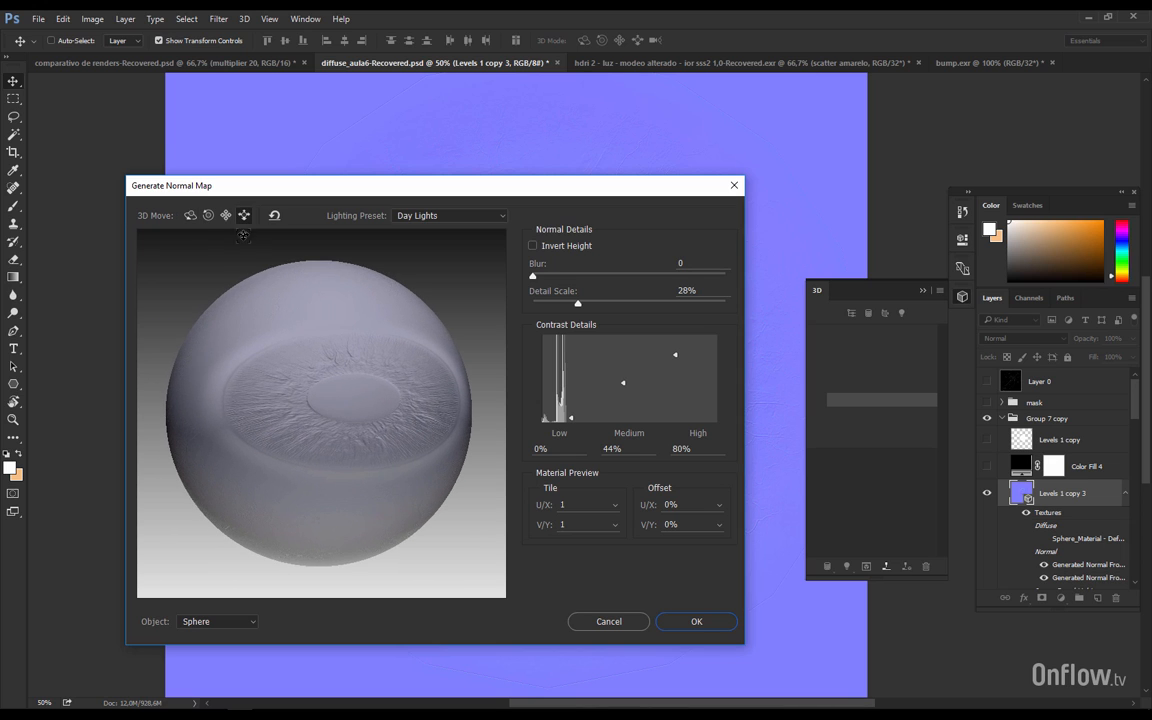
{"action": "left_click", "coordinate": [226, 215]}
{"action": "mouse_move", "coordinate": [303, 352]}
{"action": "left_mouse_down"}
{"action": "mouse_move", "coordinate": [293, 355]}
{"action": "mouse_move", "coordinate": [322, 358]}
{"action": "left_mouse_up"}
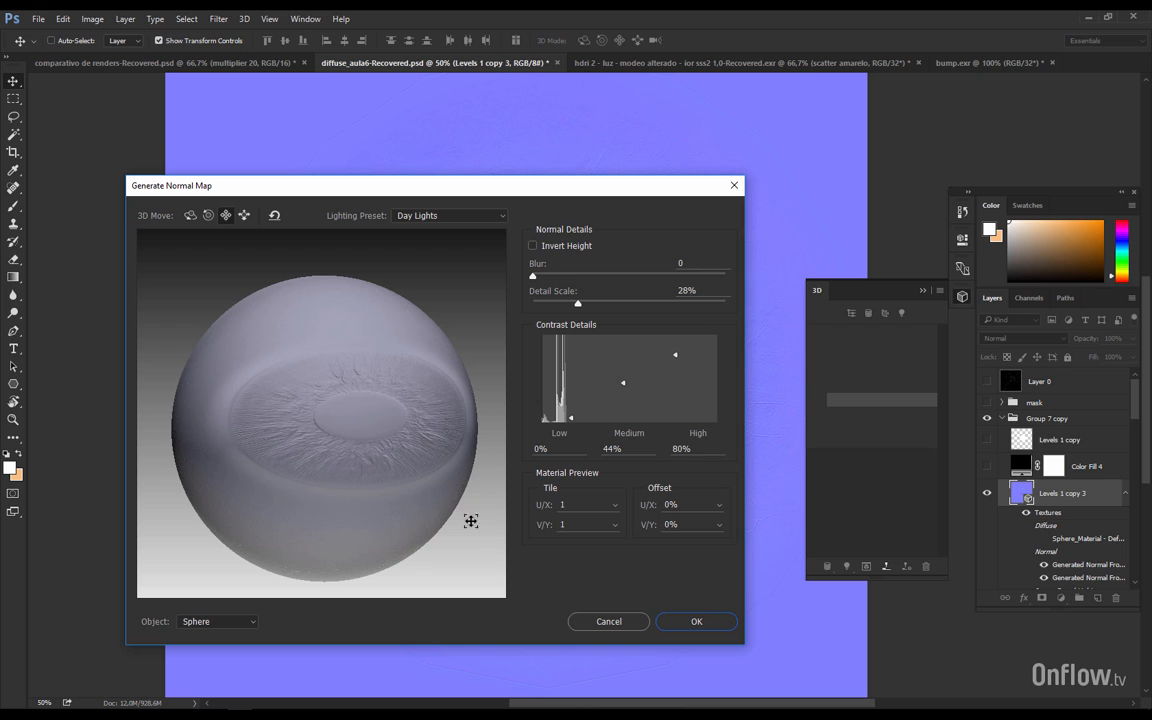
{"action": "left_click", "coordinate": [698, 622]}
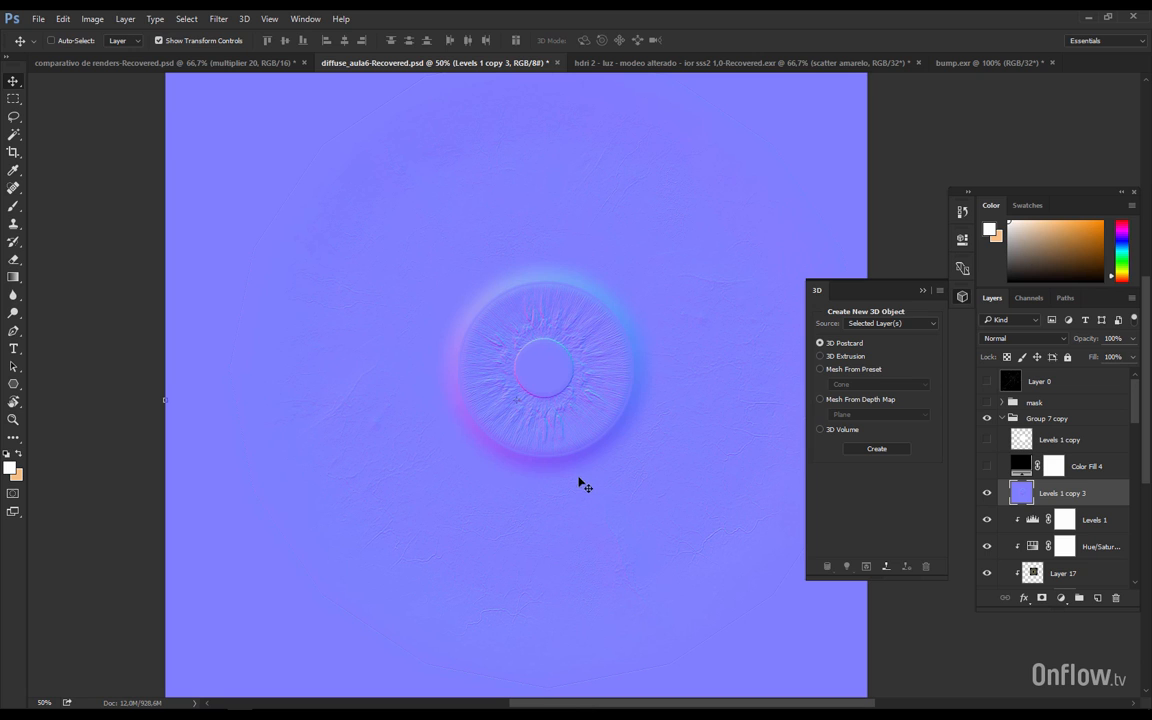
{"action": "left_click", "coordinate": [921, 293]}
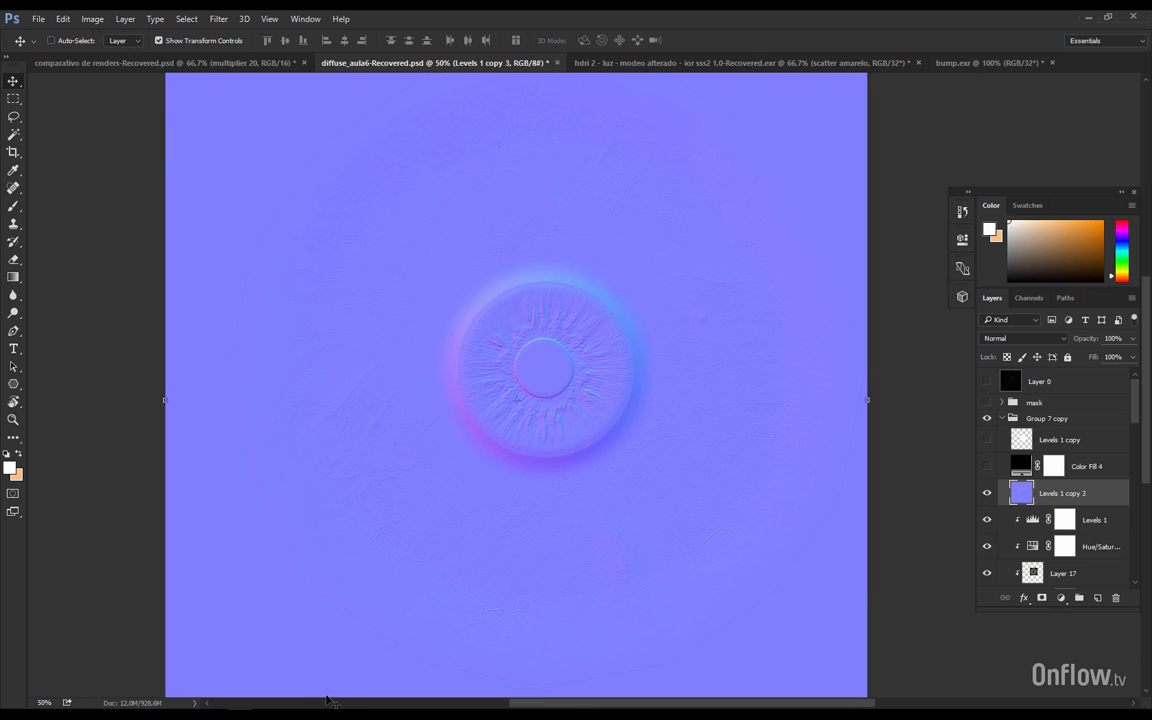
Step: Switch to 3ds Max and connect a new VRayNormalMap to the bump_texture input of Material #16
{"action": "key", "text": "alt+Tab"}
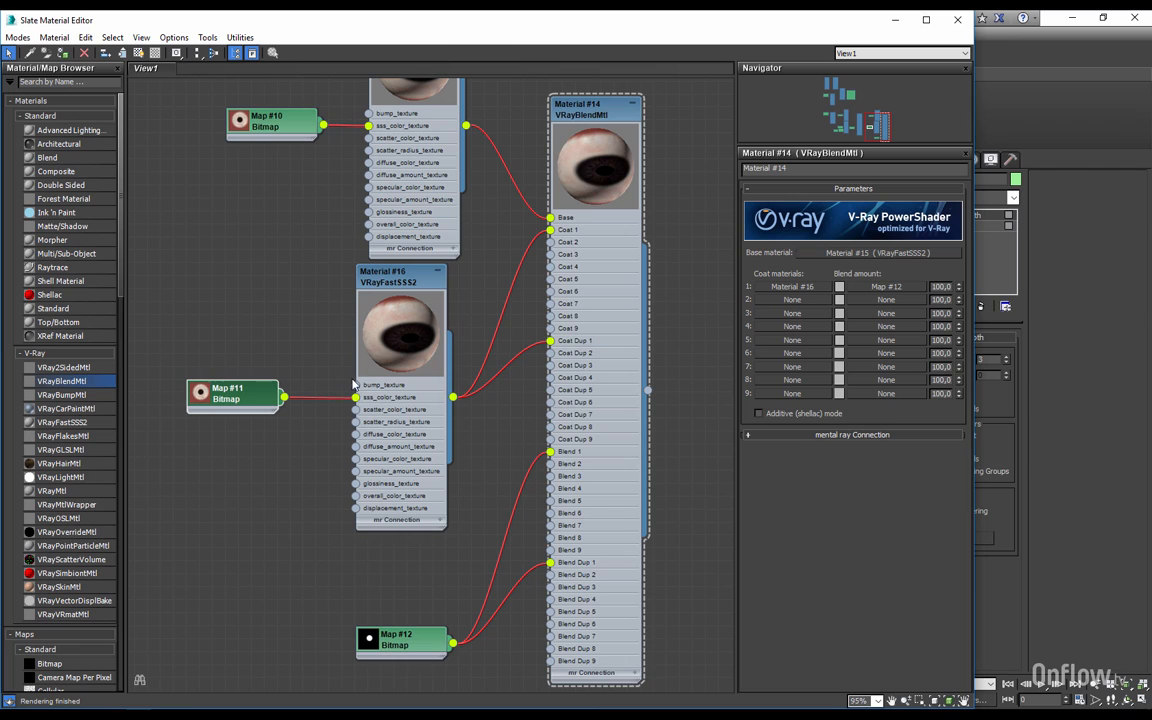
{"action": "left_click_drag", "start_coordinate": [353, 388], "coordinate": [257, 327]}
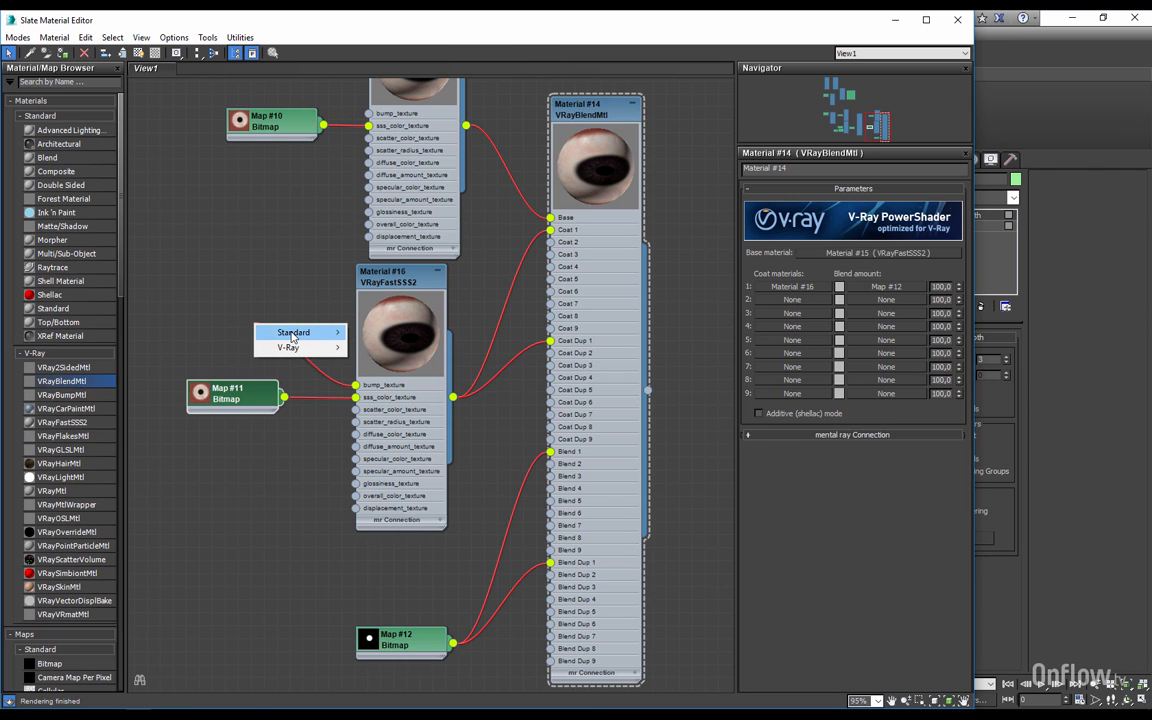
{"action": "mouse_move", "coordinate": [272, 322]}
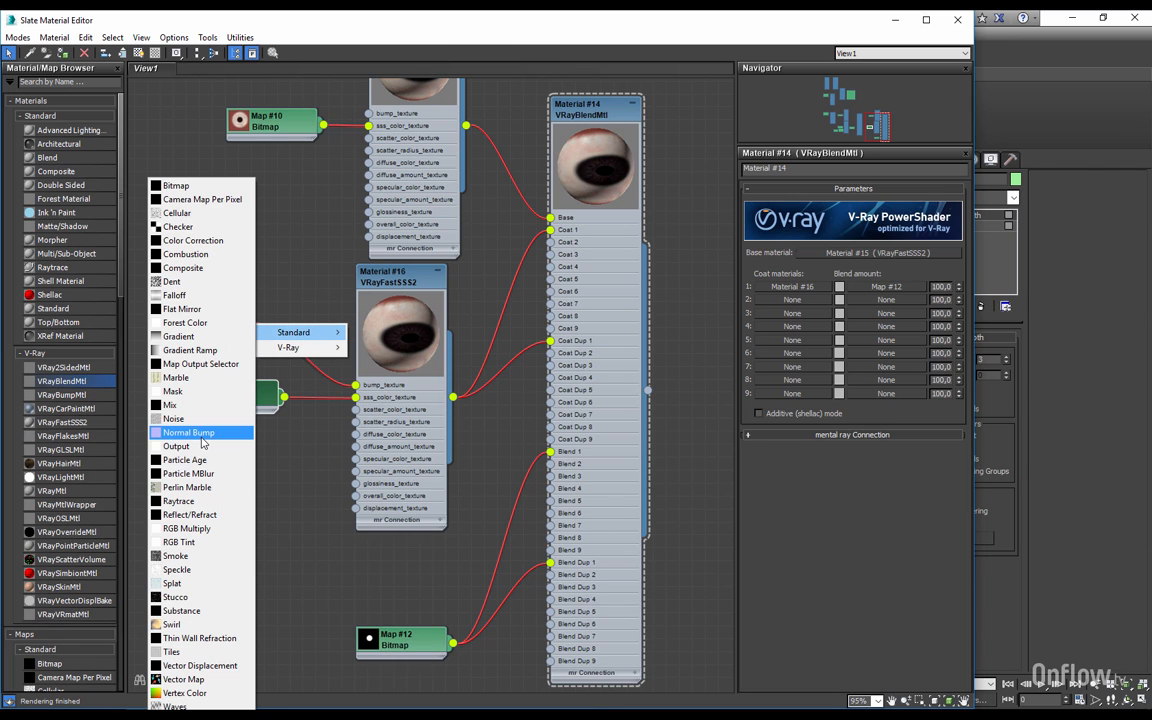
{"action": "mouse_move", "coordinate": [320, 347]}
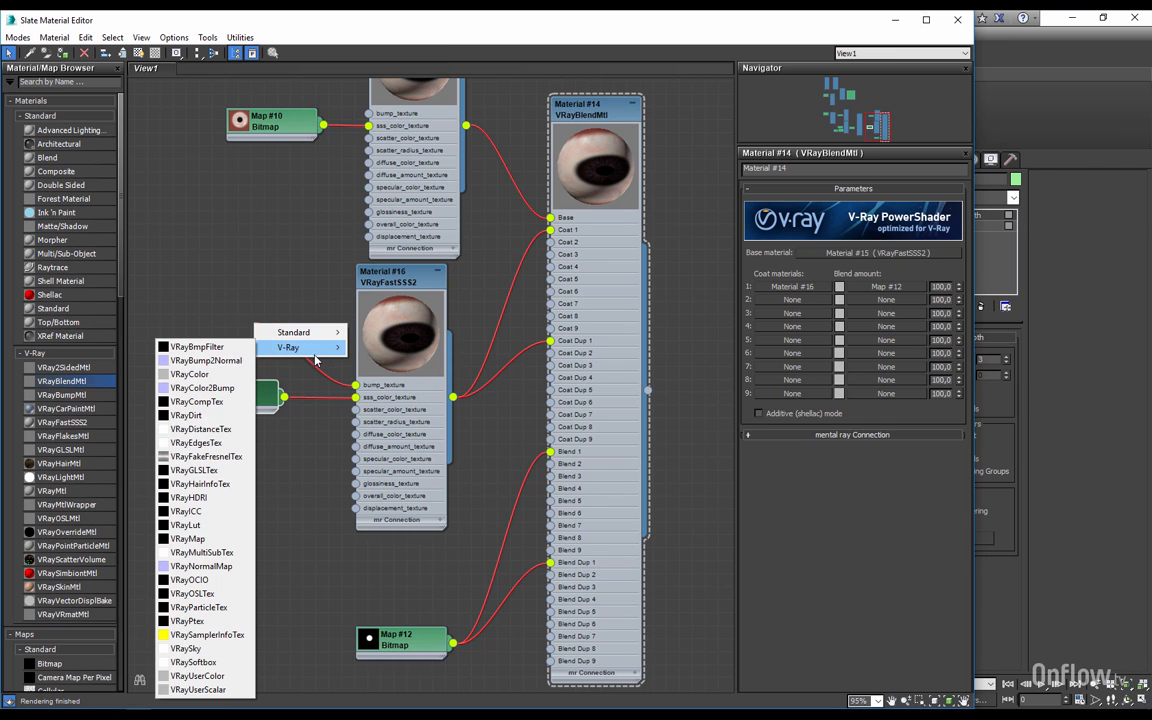
{"action": "left_click", "coordinate": [229, 567]}
{"action": "left_click_drag", "start_coordinate": [240, 340], "coordinate": [213, 341]}
Step: Load normal.jpg as a bitmap into the VRayNormalMap's Normal map input and place its node beside it
{"action": "middle_click_drag", "start_coordinate": [204, 379], "coordinate": [401, 403]}
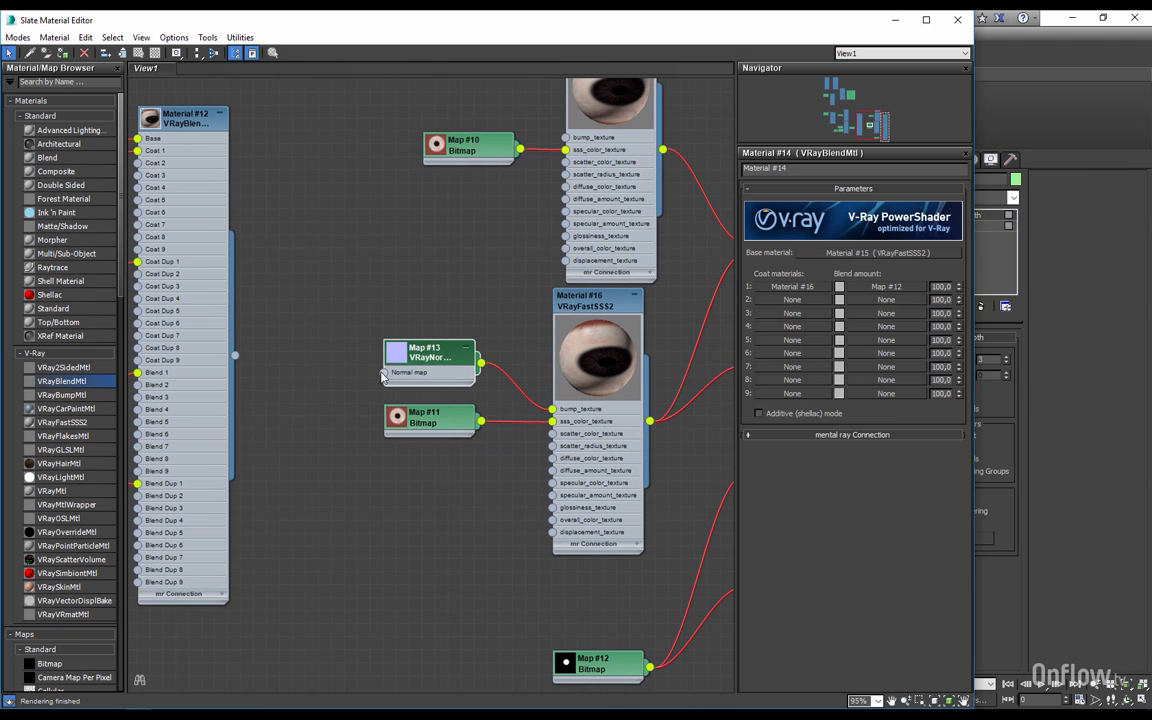
{"action": "left_click_drag", "start_coordinate": [383, 374], "coordinate": [344, 380]}
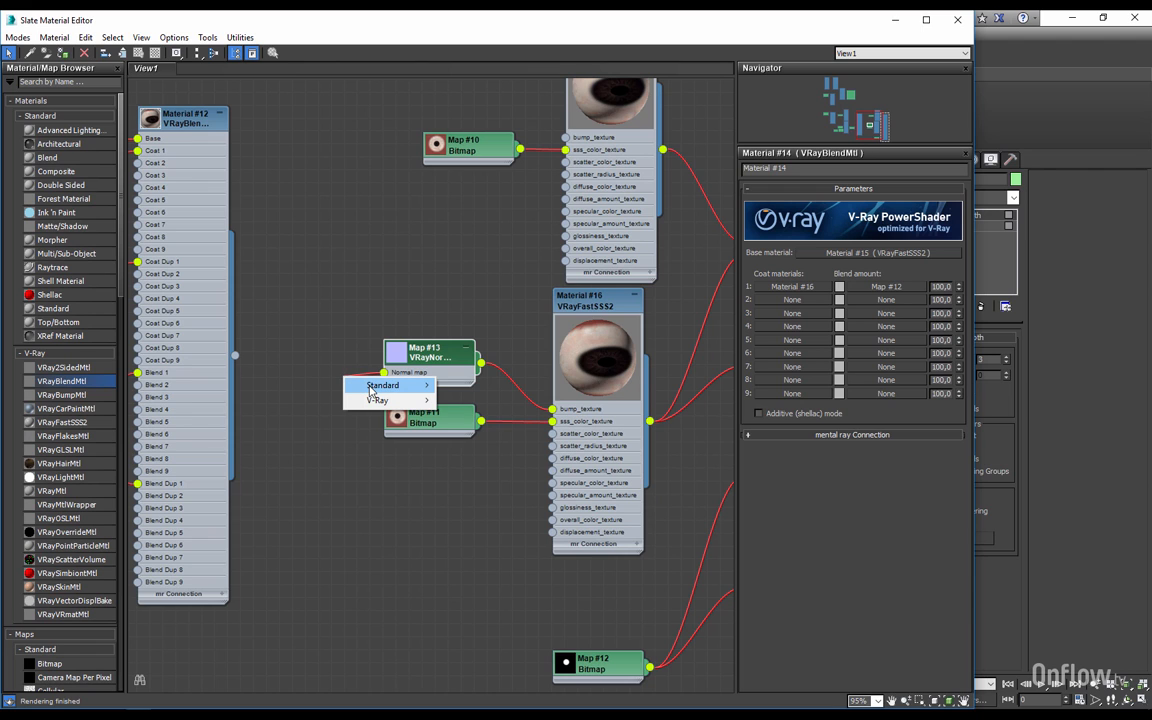
{"action": "mouse_move", "coordinate": [371, 388]}
{"action": "left_click", "coordinate": [255, 163]}
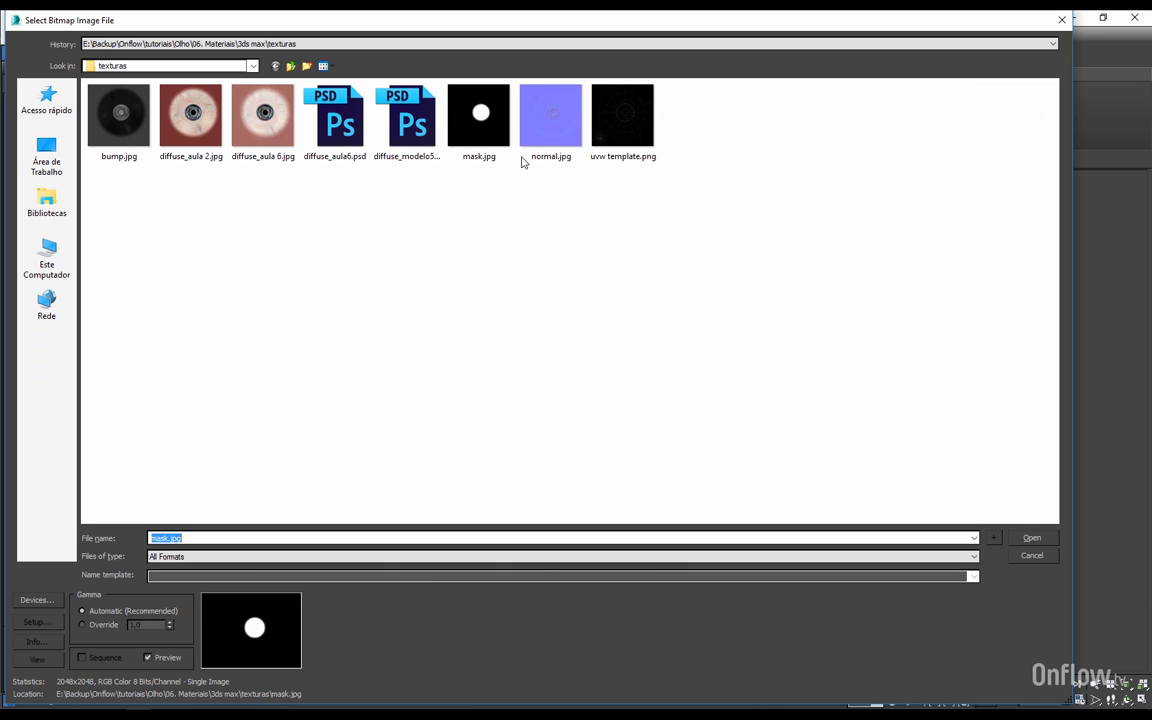
{"action": "left_click", "coordinate": [540, 125]}
{"action": "left_click", "coordinate": [1031, 540]}
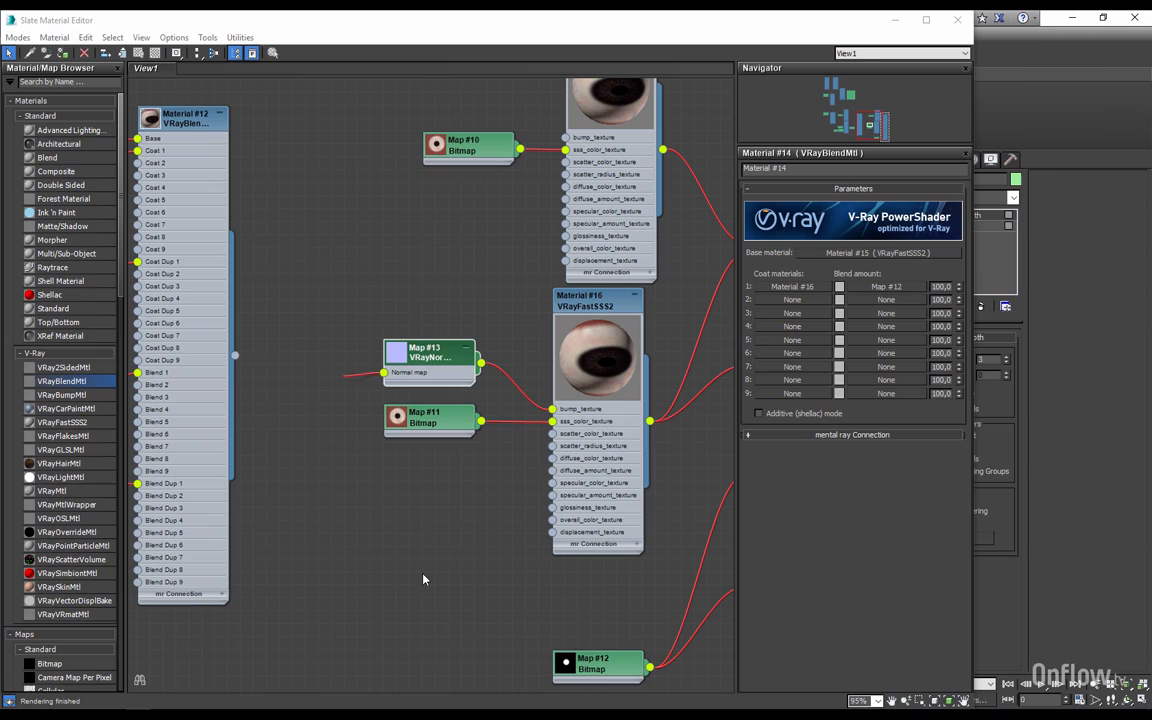
{"action": "left_click_drag", "start_coordinate": [349, 381], "coordinate": [309, 378]}
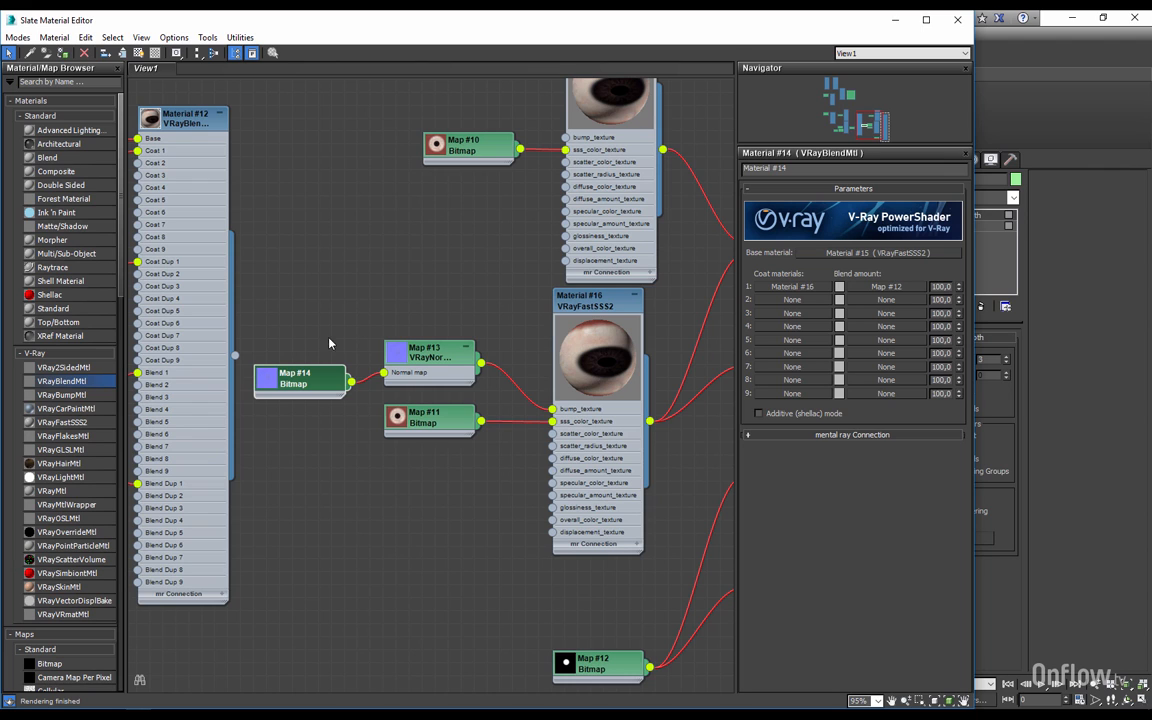
Step: Set the bump map amount of Material #16 to 100
{"action": "double_click", "coordinate": [585, 300]}
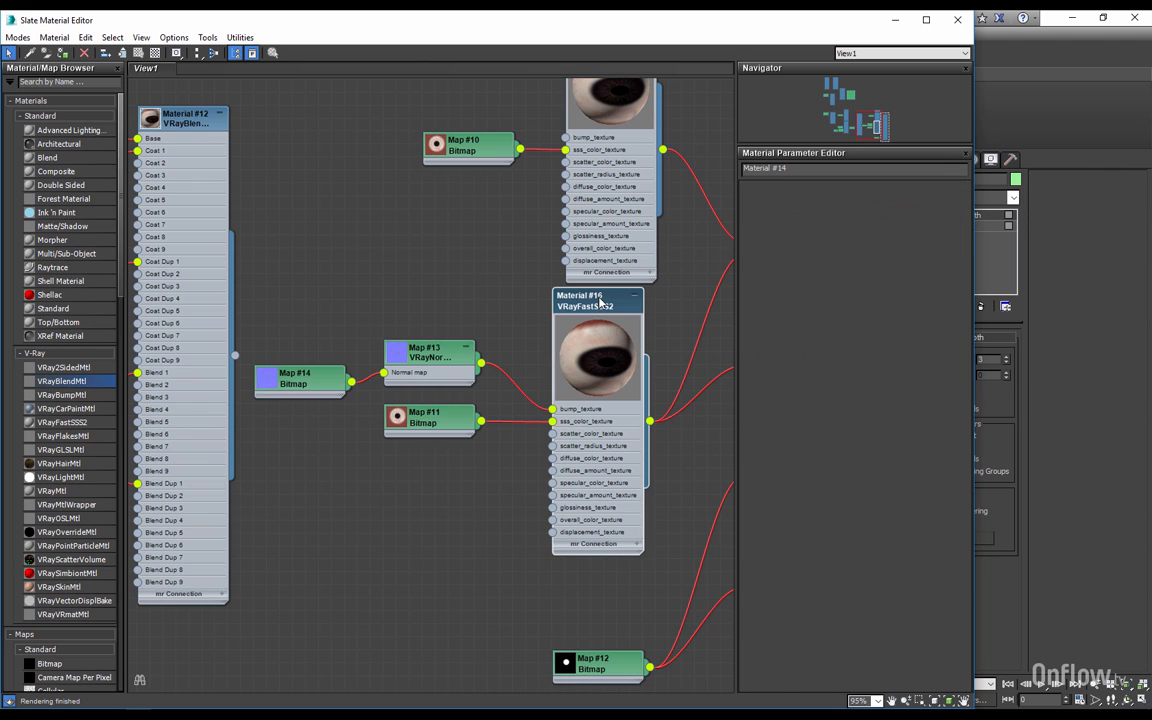
{"action": "scroll", "coordinate": [797, 510], "scroll_direction": "down", "scroll_amount": 5}
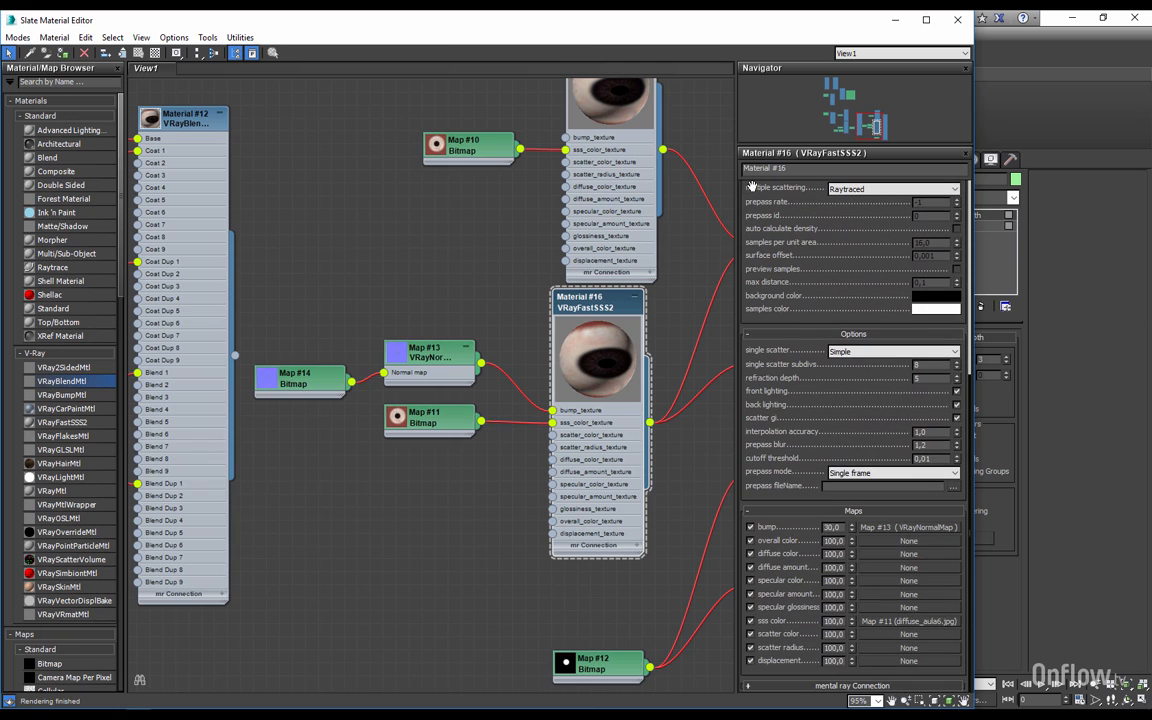
{"action": "left_click_drag", "start_coordinate": [840, 525], "coordinate": [729, 529]}
{"action": "type", "text": "100"}
Step: Review the earlier blend network of Material #12 and compare it with the newly built Material #14 network
{"action": "scroll", "coordinate": [464, 534], "scroll_direction": "down", "scroll_amount": 3}
{"action": "mouse_move", "coordinate": [317, 462]}
{"action": "middle_mouse_down"}
{"action": "mouse_move", "coordinate": [413, 442]}
{"action": "mouse_move", "coordinate": [321, 447]}
{"action": "middle_mouse_up"}
{"action": "middle_click_drag", "start_coordinate": [414, 455], "coordinate": [653, 455]}
{"action": "middle_click_drag", "start_coordinate": [410, 376], "coordinate": [510, 402]}
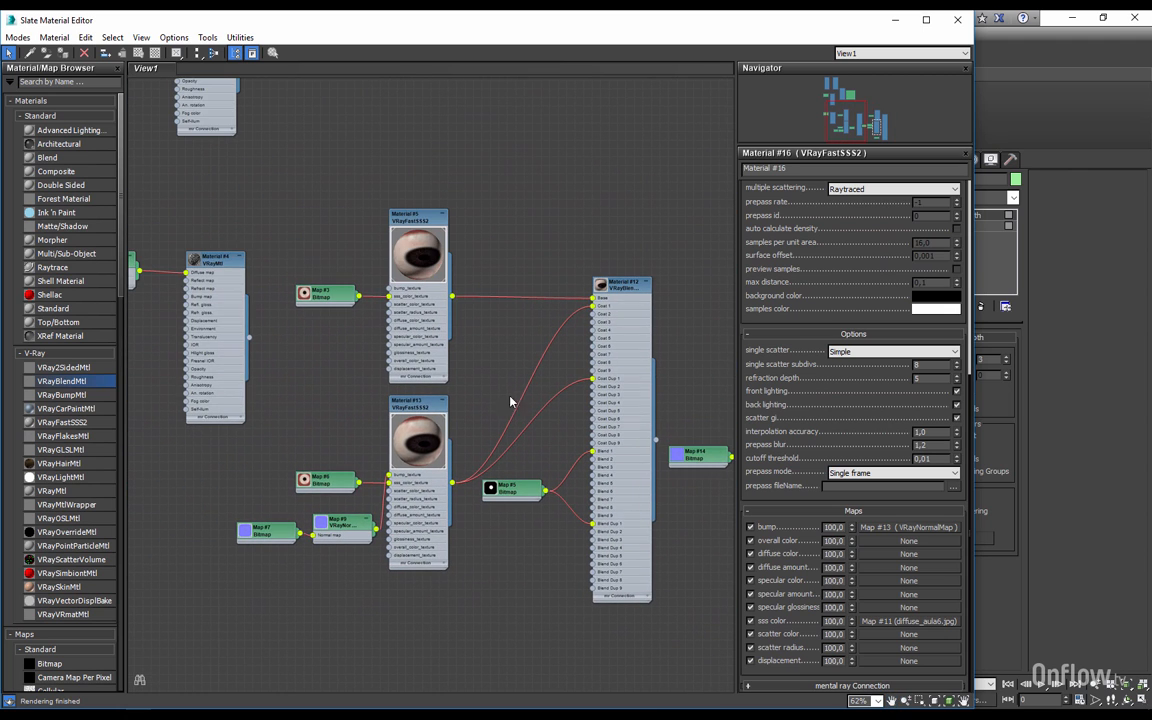
{"action": "double_click", "coordinate": [610, 292]}
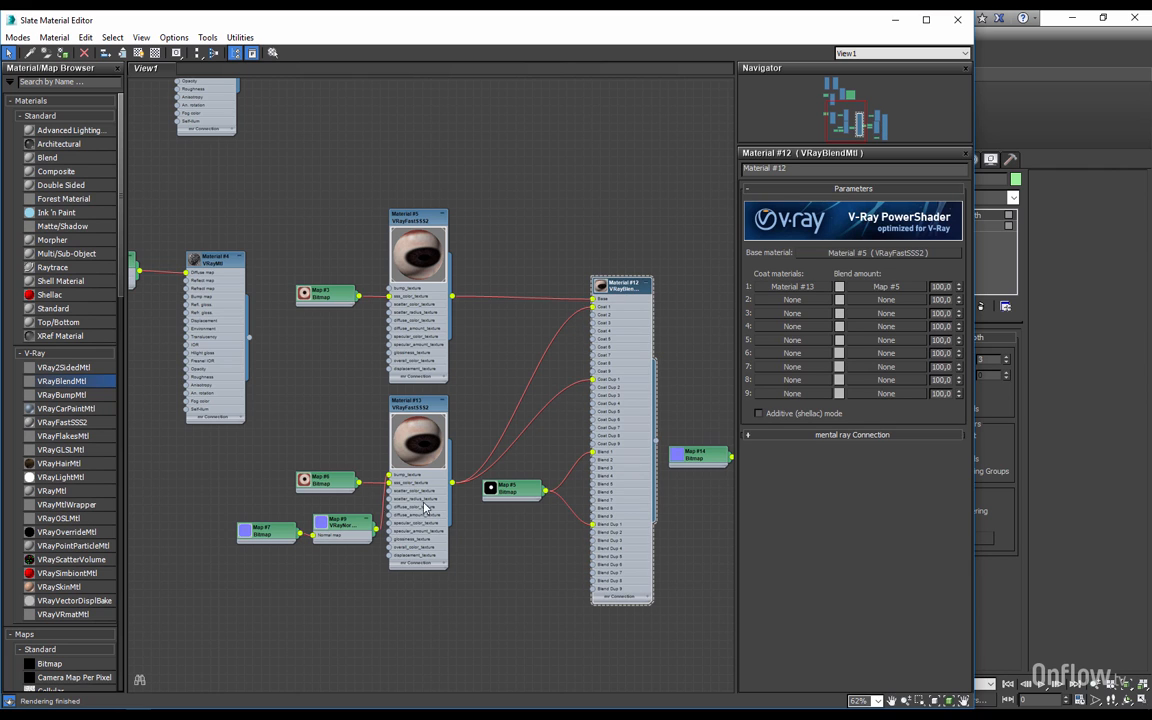
{"action": "middle_click_drag", "start_coordinate": [598, 482], "coordinate": [157, 477]}
{"action": "middle_click_drag", "start_coordinate": [415, 444], "coordinate": [460, 447]}
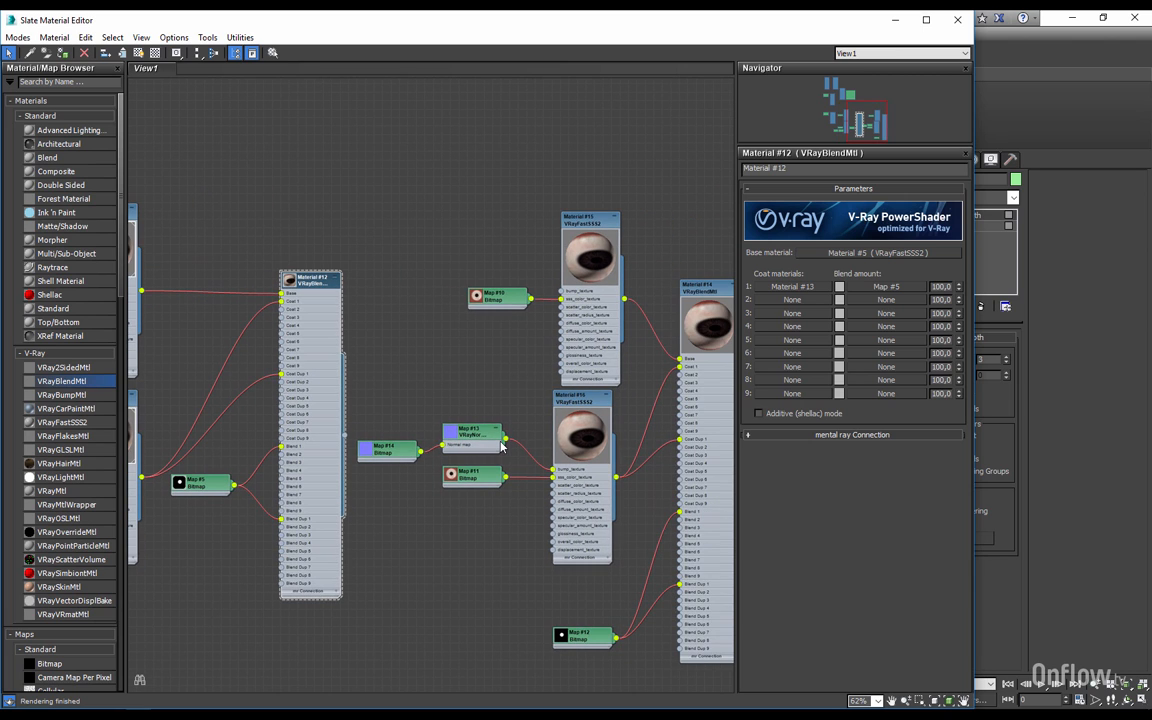
Step: Minimize the material editor, switch to the camera view, and check the Caustics settings under global illumination in the render setup
{"action": "left_click", "coordinate": [897, 20]}
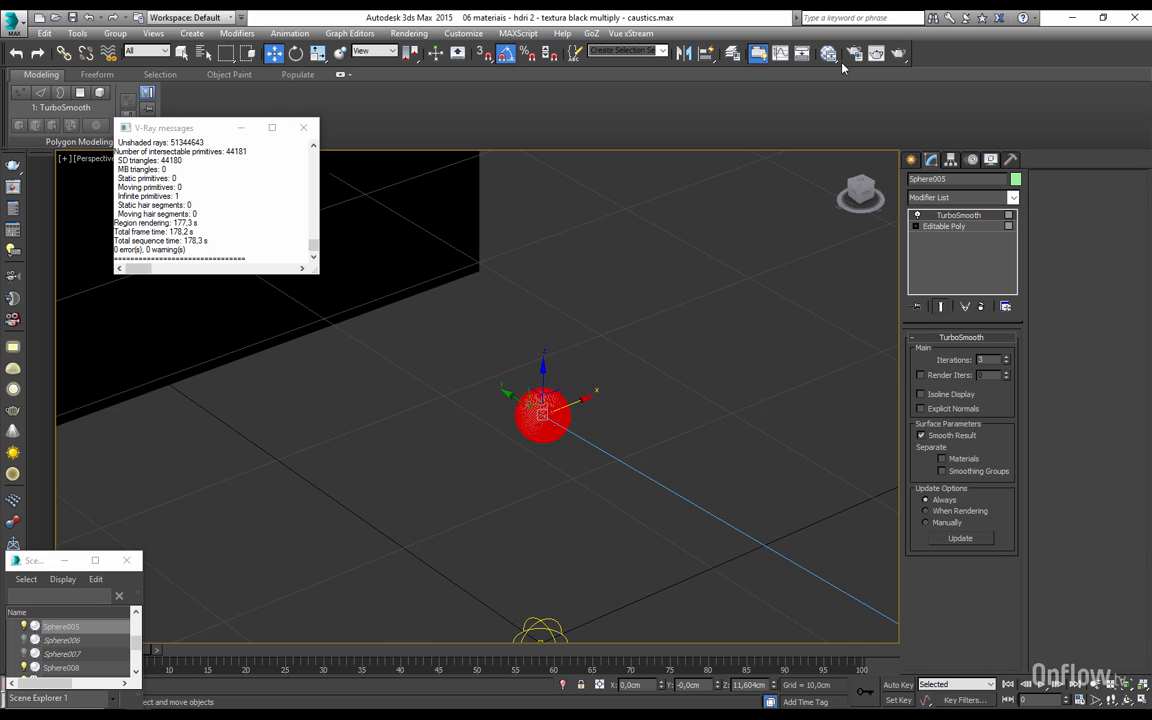
{"action": "key", "text": "c"}
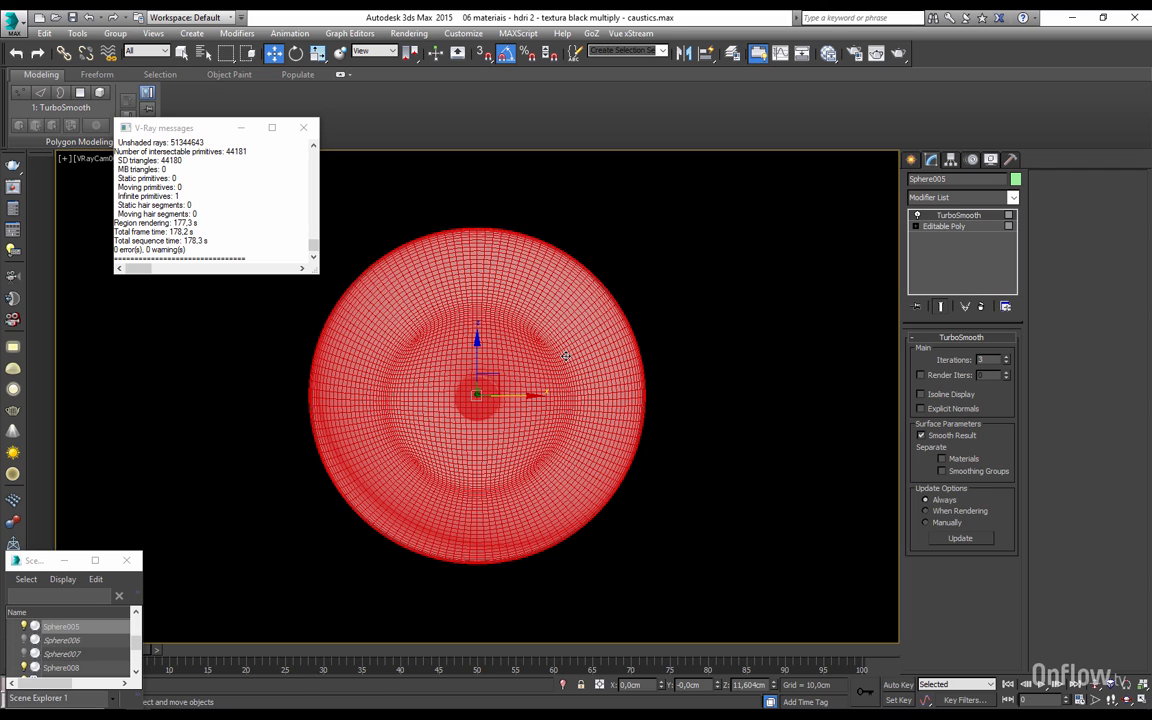
{"action": "key", "text": "F10"}
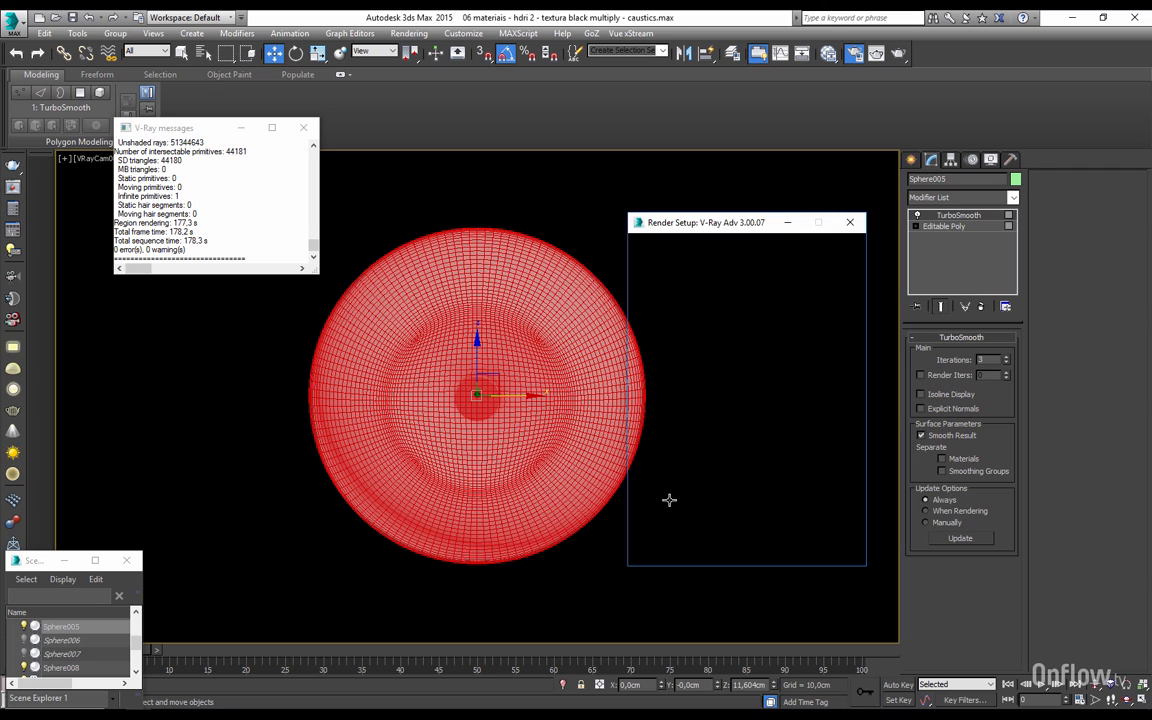
{"action": "key", "text": "F10"}
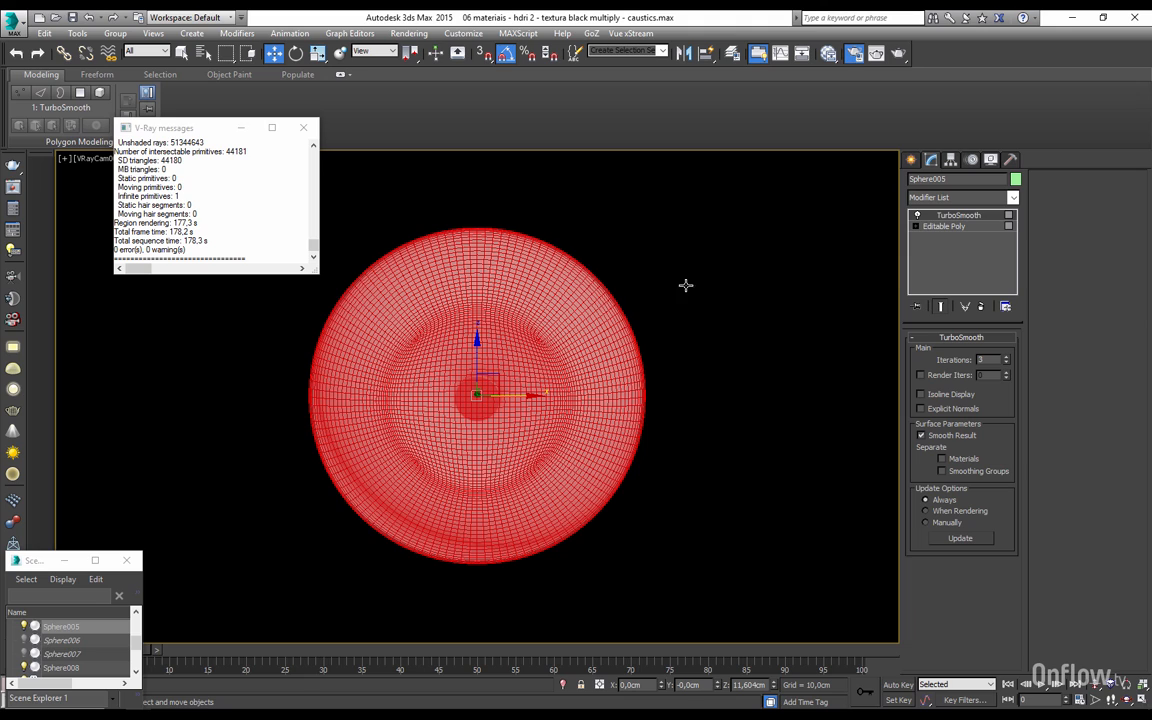
{"action": "key", "text": "F10"}
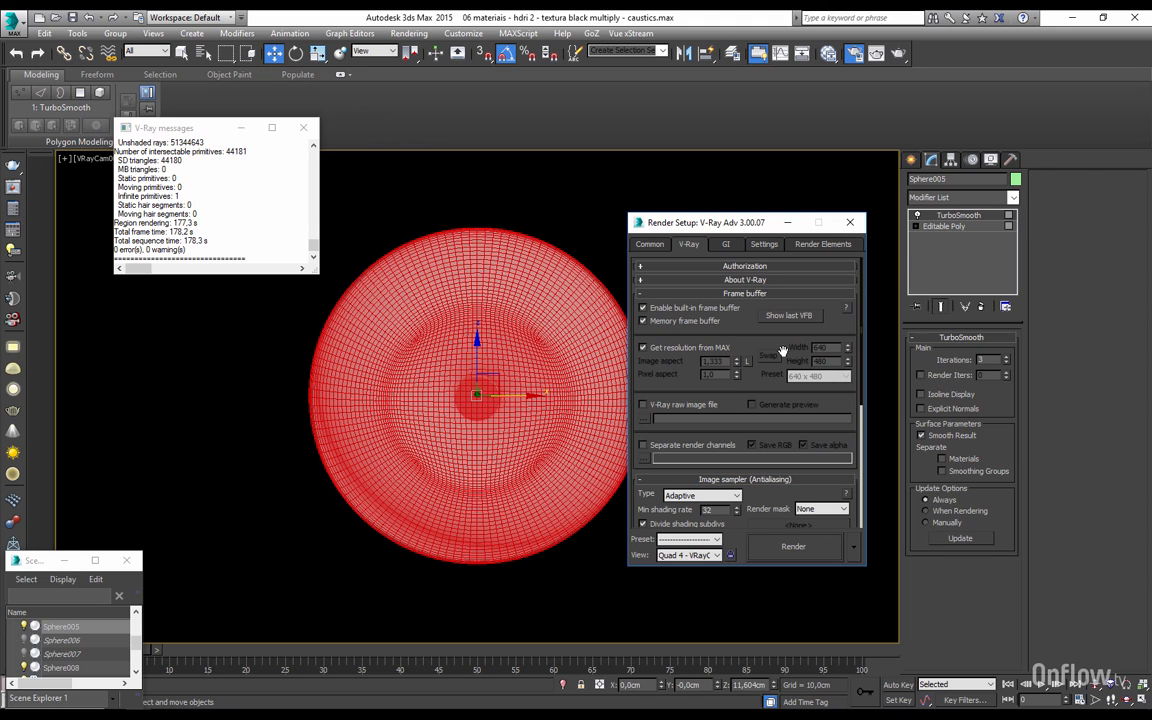
{"action": "left_click", "coordinate": [764, 244]}
{"action": "left_click", "coordinate": [729, 245]}
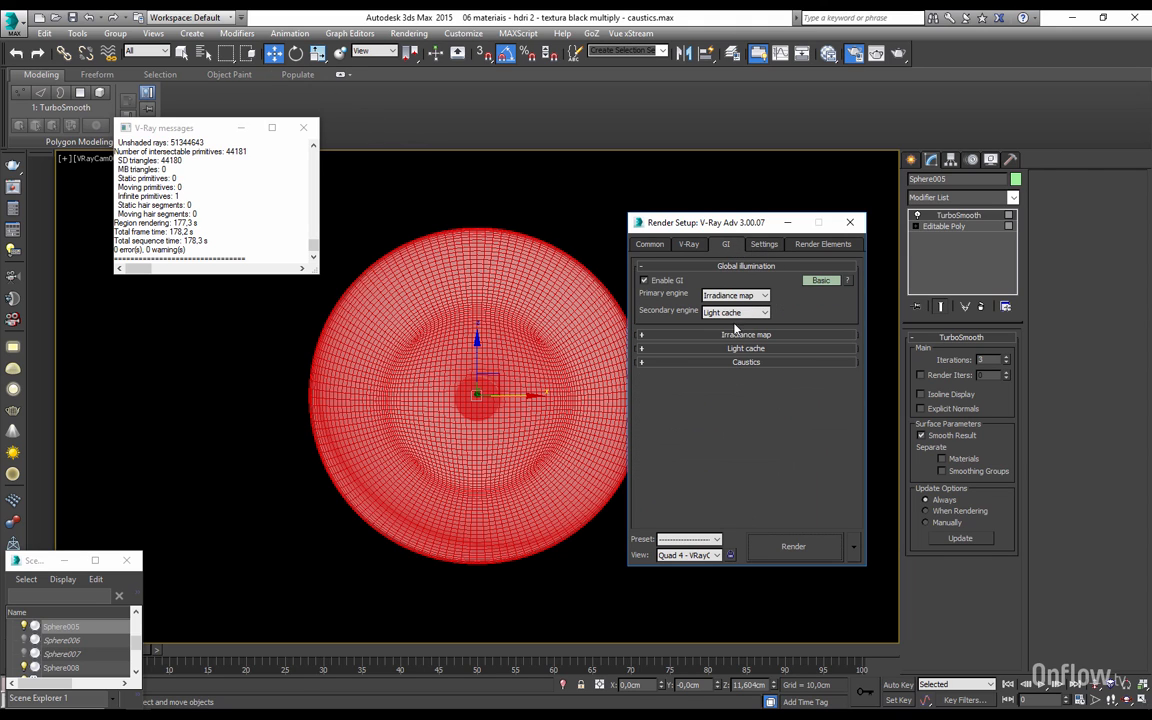
{"action": "left_click", "coordinate": [736, 363]}
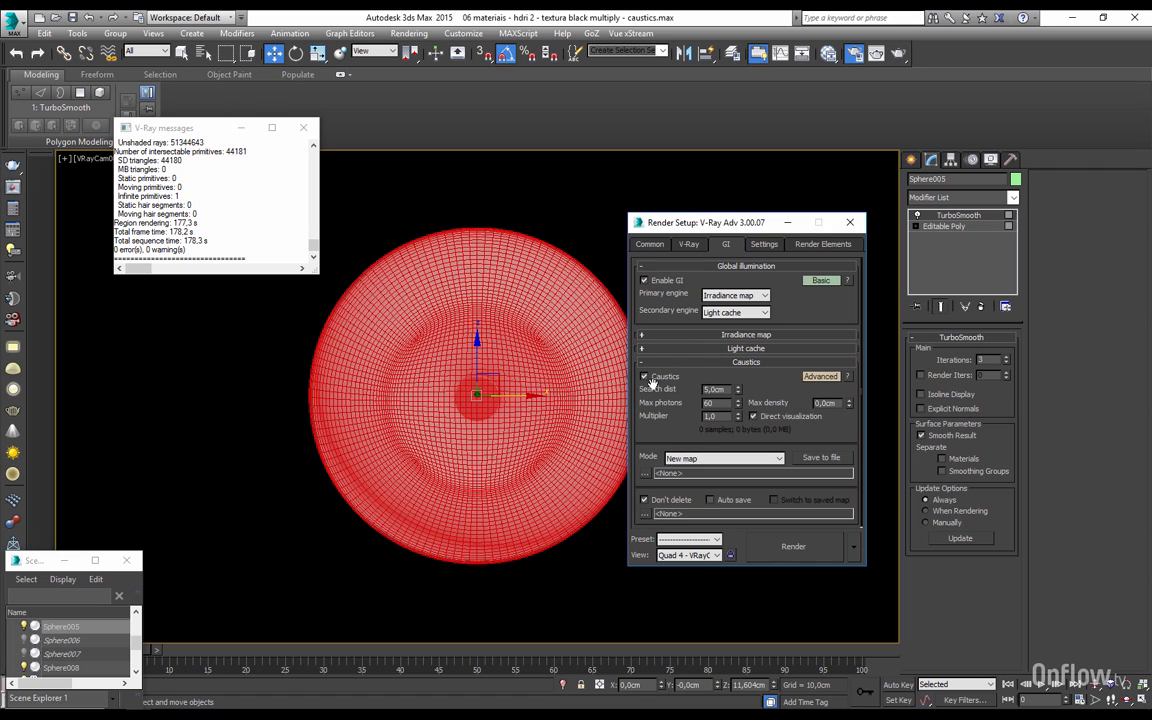
{"action": "left_click_drag", "start_coordinate": [708, 222], "coordinate": [379, 278]}
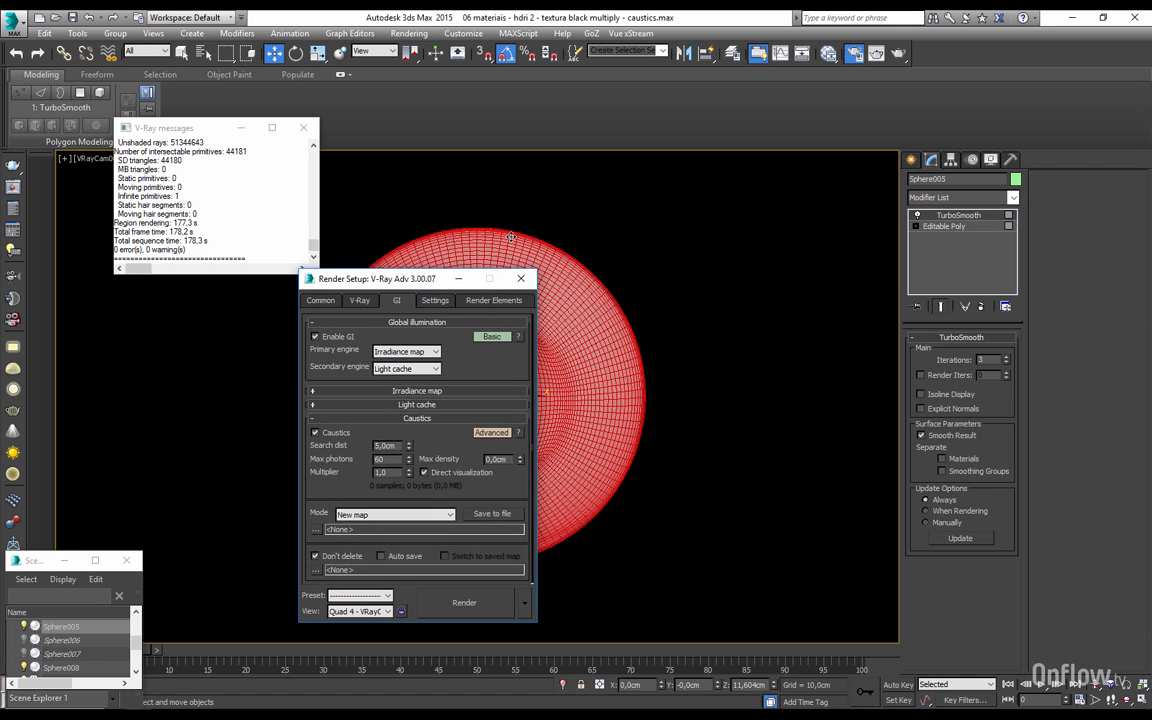
{"action": "left_click", "coordinate": [458, 281]}
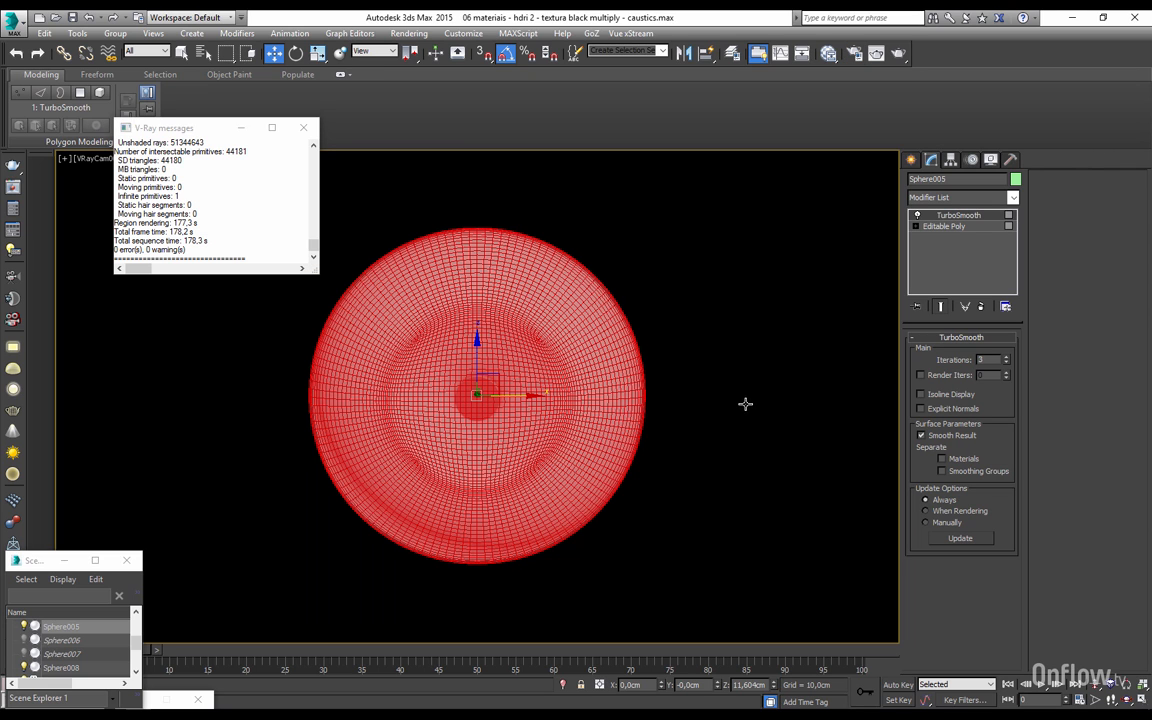
Step: Inspect the eye, lights and camera in the perspective view, selecting VRayCam001 and clearing the selection
{"action": "key", "text": "p"}
{"action": "scroll", "coordinate": [734, 411], "scroll_direction": "down", "scroll_amount": 5}
{"action": "middle_click_drag", "start_coordinate": [733, 463], "coordinate": [528, 462]}
{"action": "middle_click_drag", "start_coordinate": [528, 462], "coordinate": [648, 463], "text": "alt"}
{"action": "left_click_drag", "start_coordinate": [763, 405], "coordinate": [645, 508]}
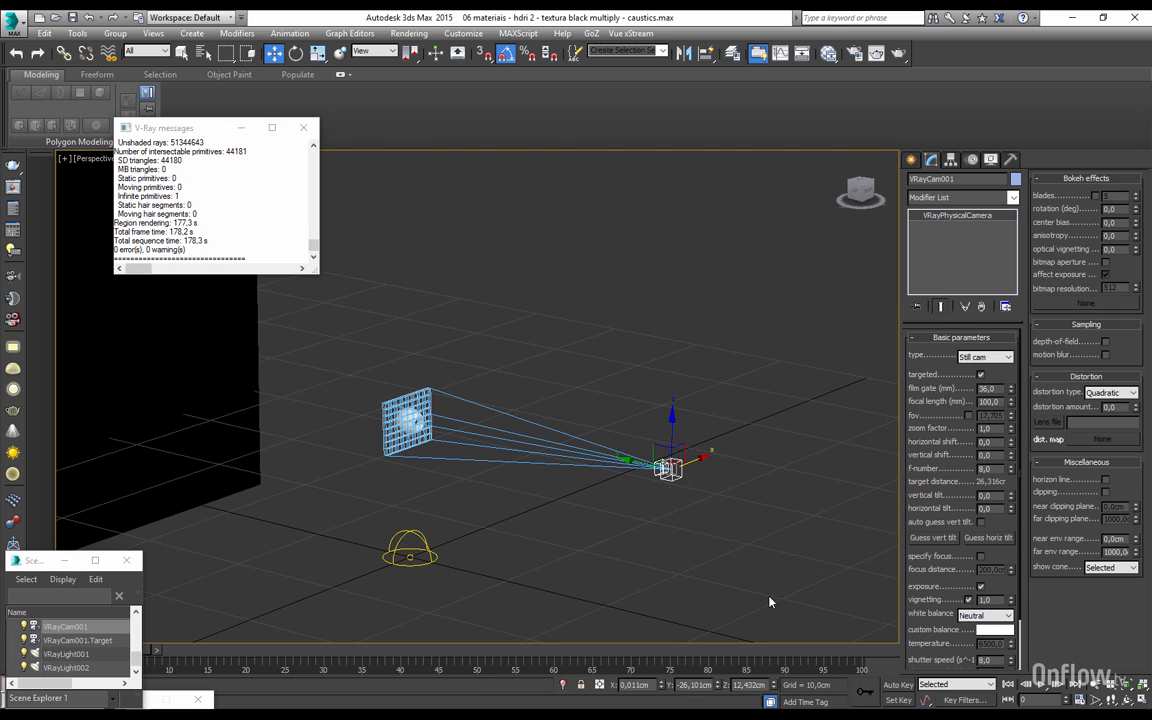
{"action": "left_click", "coordinate": [728, 578]}
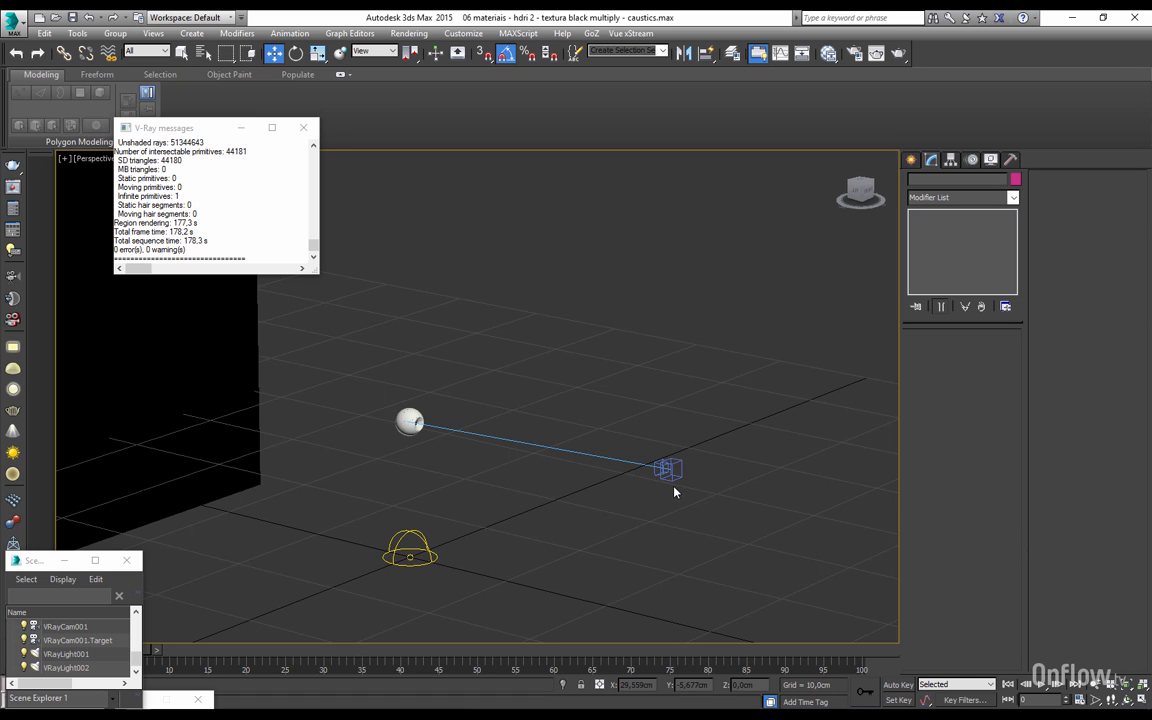
Step: Switch to the camera view and review the frame buffer, image sampler and Global DMC noise threshold settings in the render setup
{"action": "key", "text": "c"}
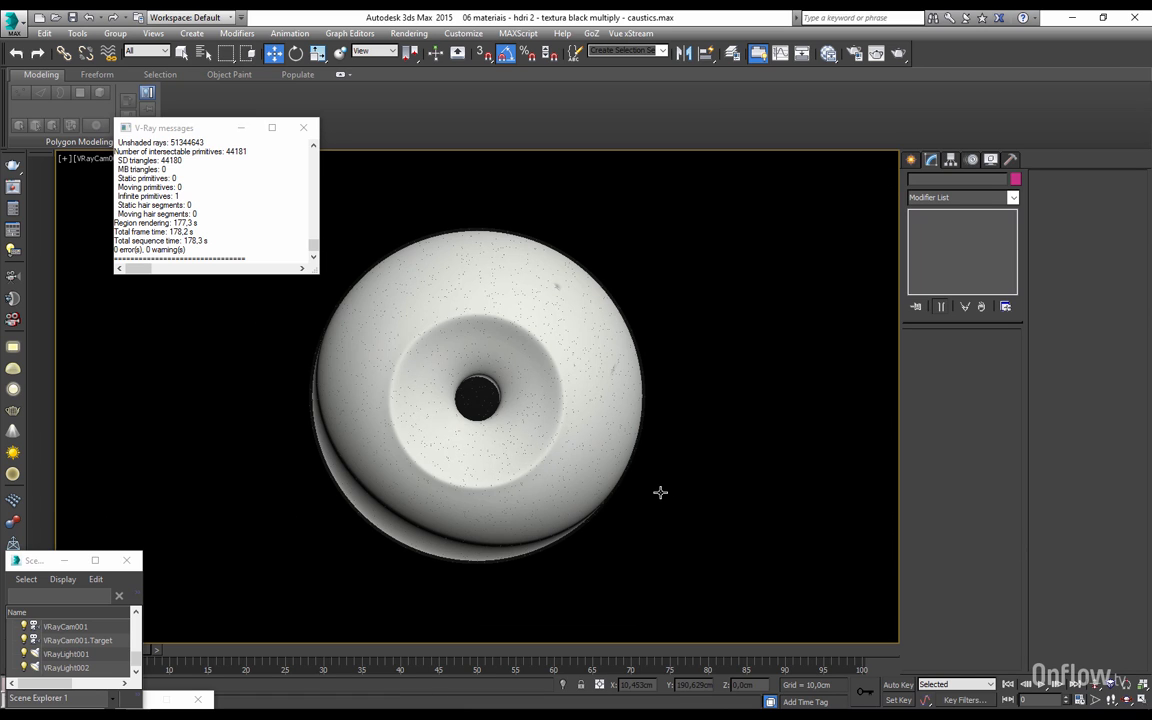
{"action": "key", "text": "F10"}
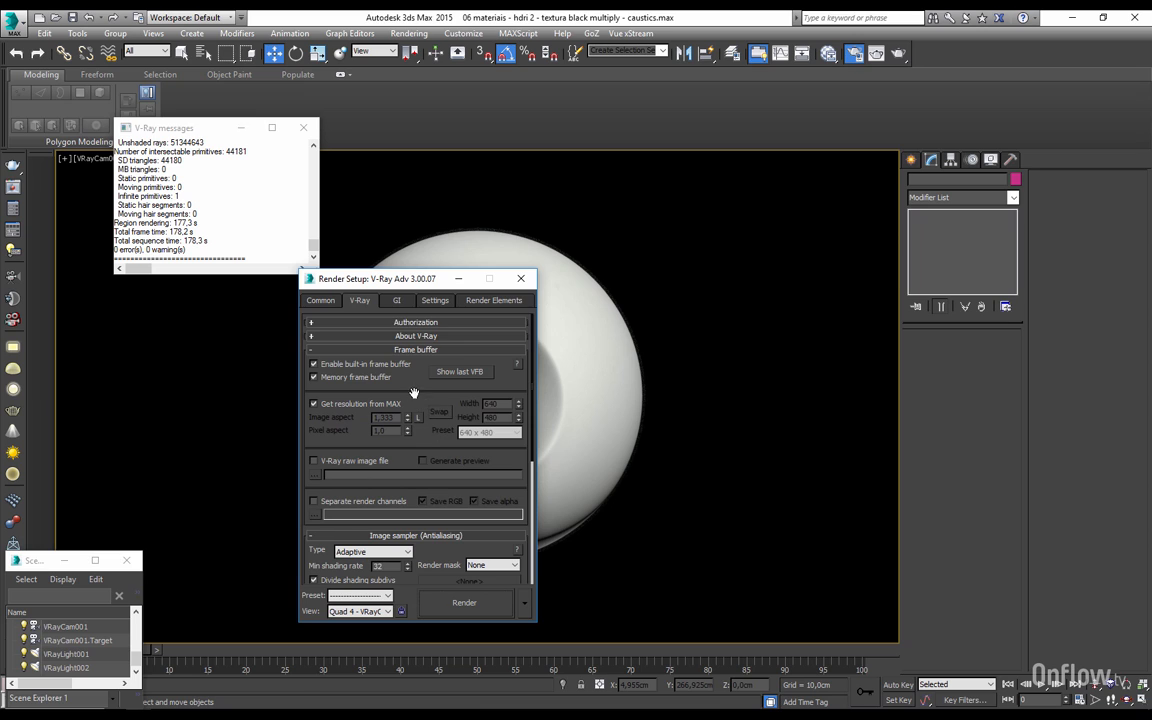
{"action": "scroll", "coordinate": [434, 431], "scroll_direction": "down", "scroll_amount": 3}
{"action": "scroll", "coordinate": [400, 400], "scroll_direction": "up", "scroll_amount": 3}
{"action": "scroll", "coordinate": [429, 440], "scroll_direction": "down", "scroll_amount": 5}
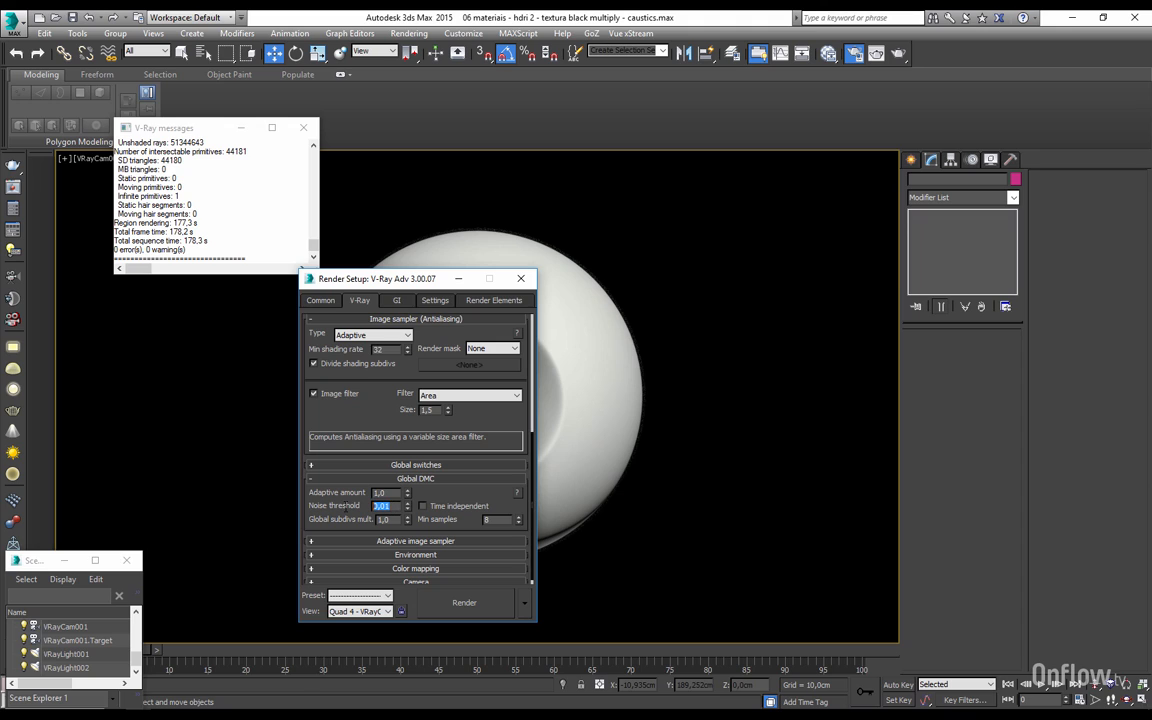
{"action": "double_click", "coordinate": [384, 506]}
{"action": "left_click_drag", "start_coordinate": [371, 524], "coordinate": [384, 468]}
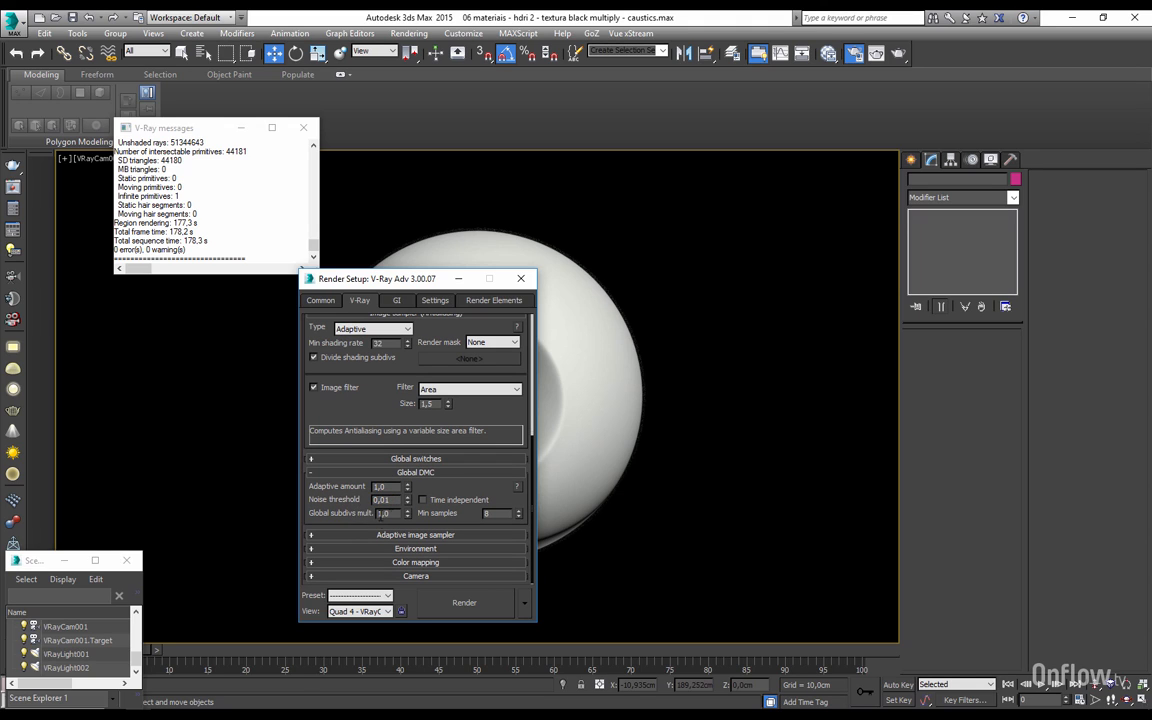
Step: Check the global illumination engines, the irradiance map preset and the Caustics settings
{"action": "left_click", "coordinate": [400, 302]}
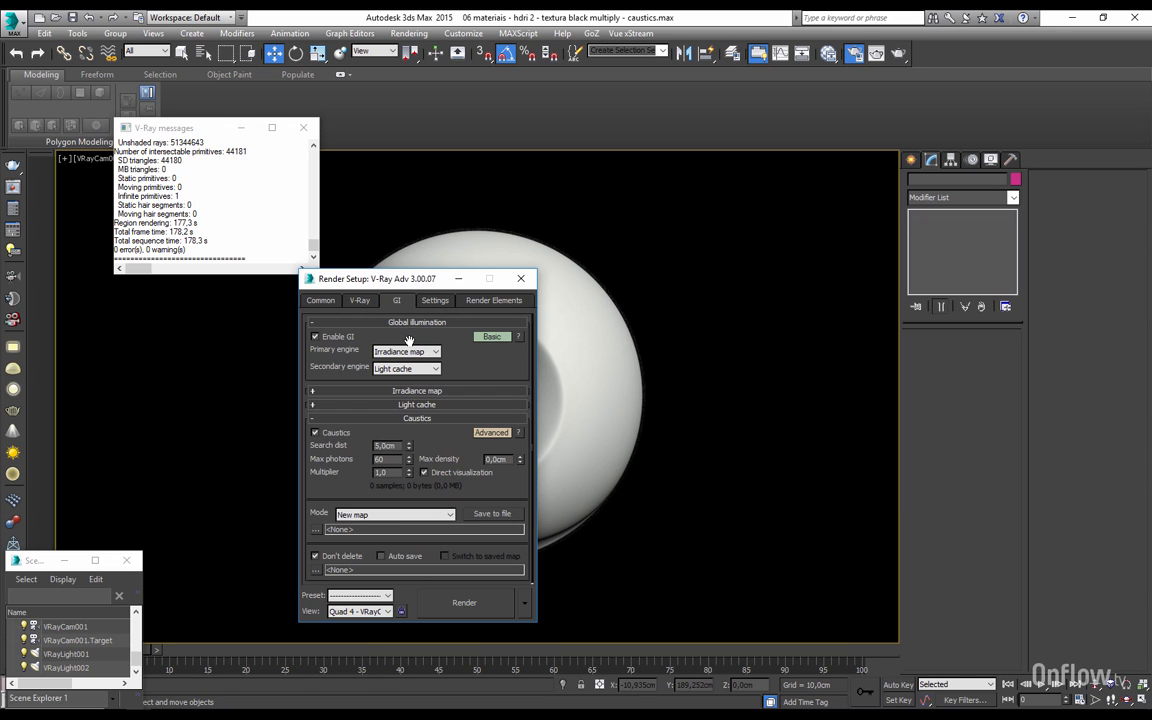
{"action": "left_click", "coordinate": [414, 392]}
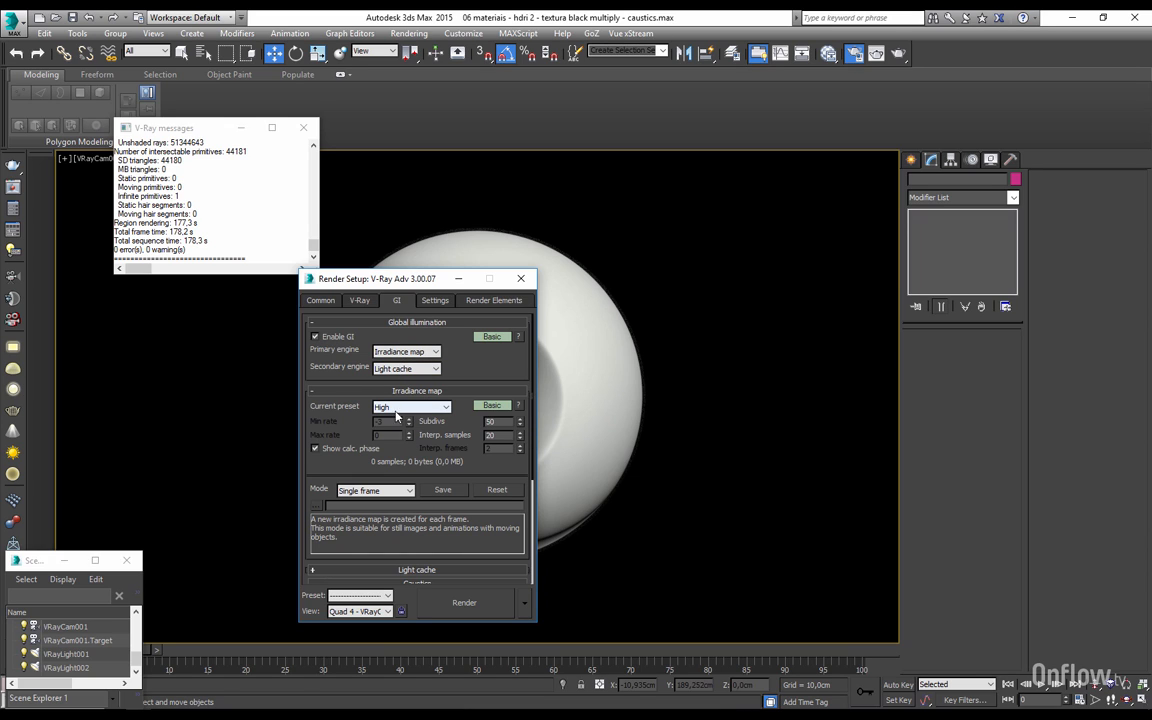
{"action": "scroll", "coordinate": [459, 413], "scroll_direction": "down", "scroll_amount": 3}
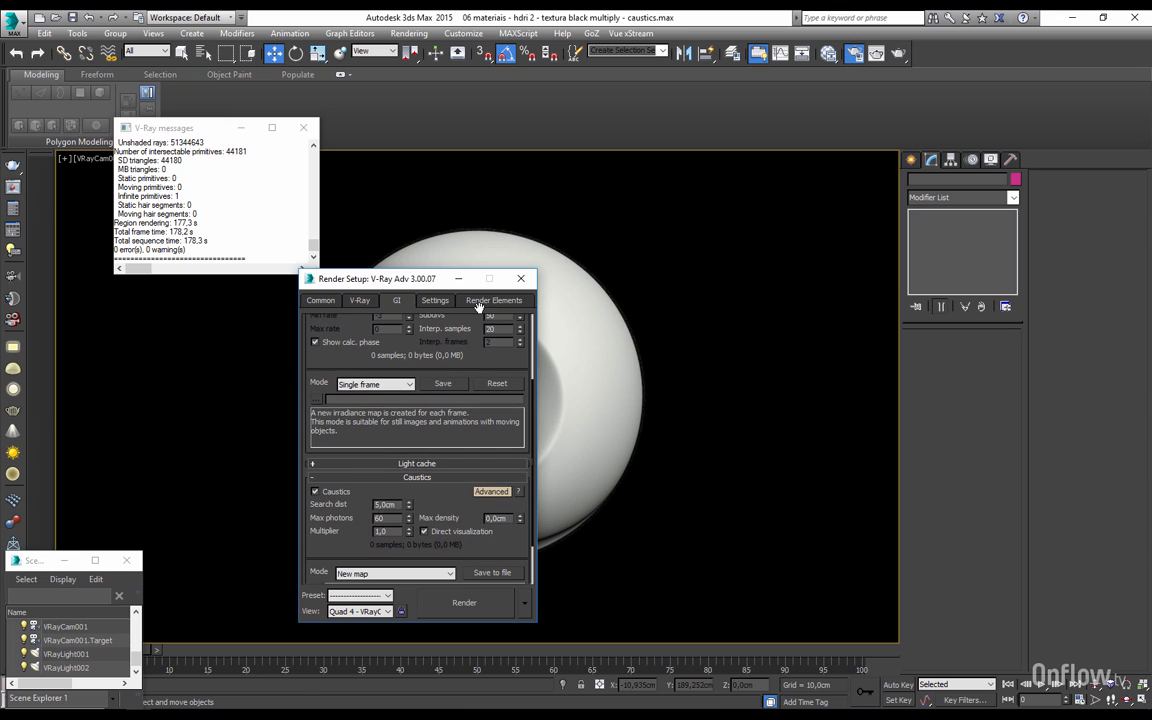
Step: Review the adaptive image sampler subdivisions and the minimum shading rate, then minimize the render setup
{"action": "left_click", "coordinate": [368, 302]}
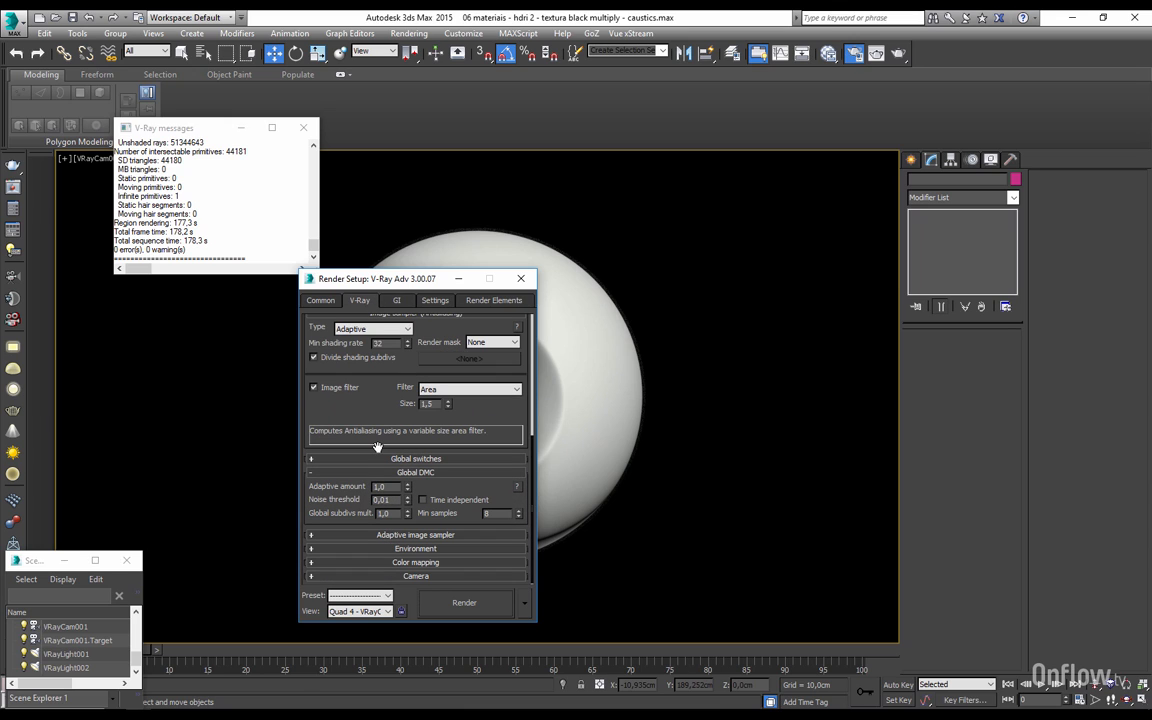
{"action": "left_click", "coordinate": [421, 534]}
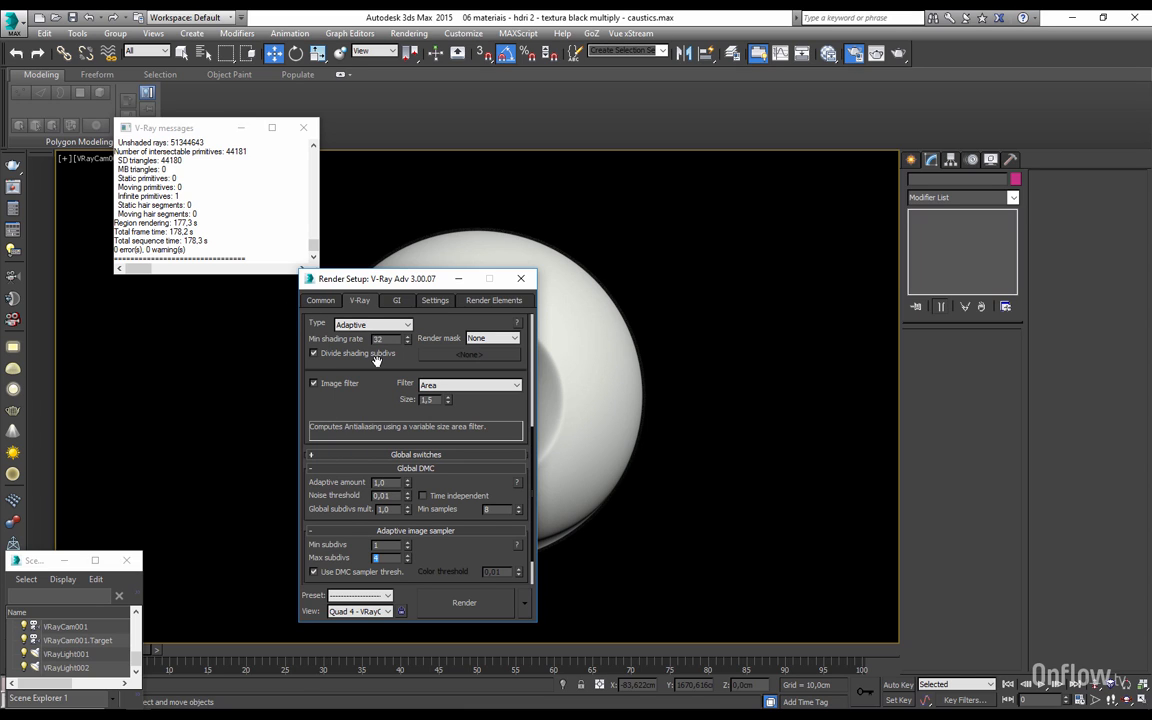
{"action": "scroll", "coordinate": [370, 420], "scroll_direction": "up", "scroll_amount": 3}
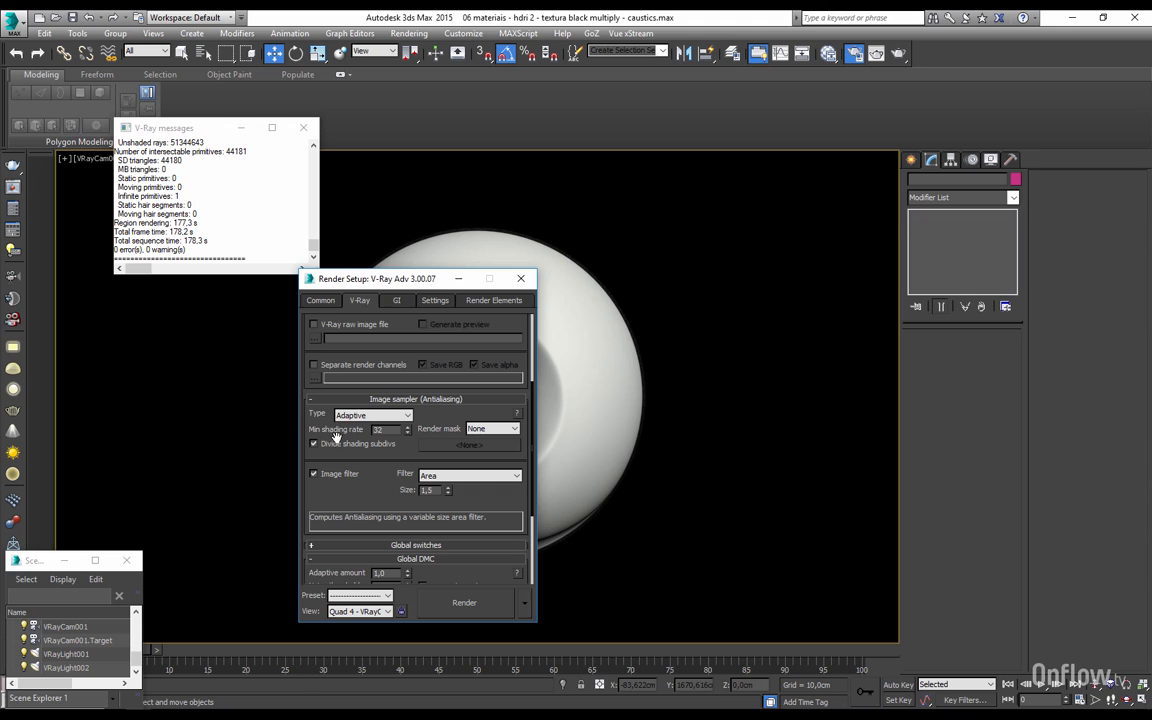
{"action": "left_click_drag", "start_coordinate": [386, 431], "coordinate": [360, 431]}
{"action": "left_click", "coordinate": [358, 423]}
{"action": "left_click", "coordinate": [459, 278]}
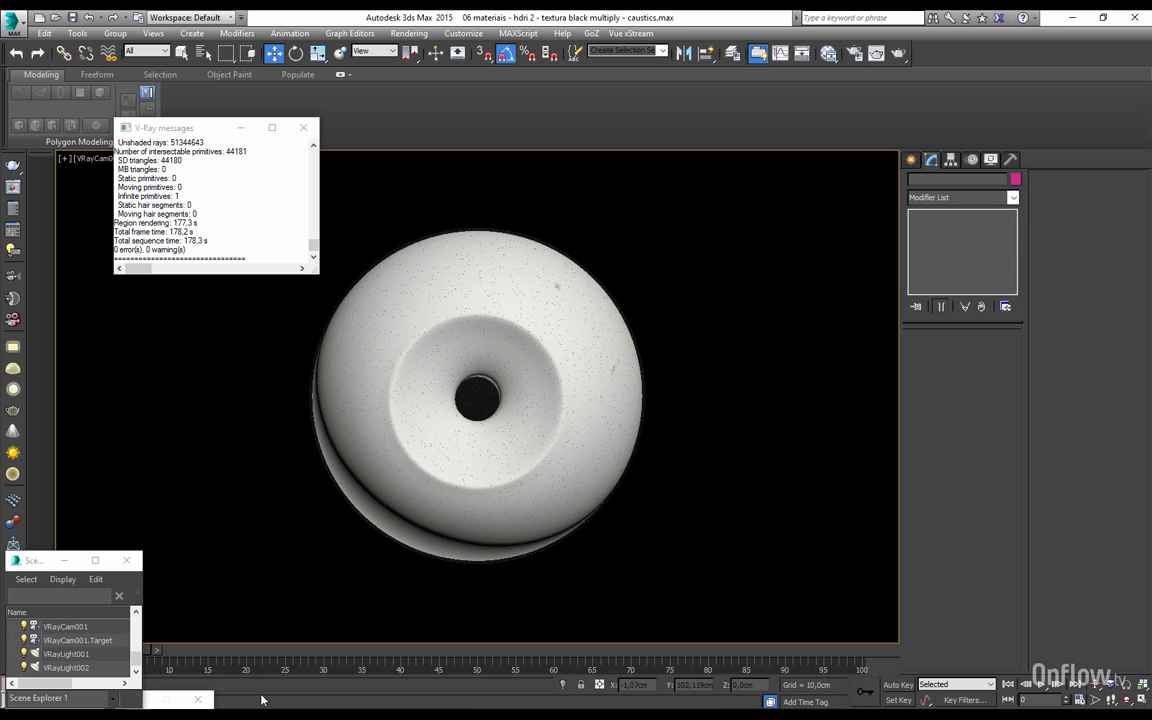
Step: Switch to Photoshop and examine the scatter amarelo render of bump.exr in full screen without the interface
{"action": "mouse_move", "coordinate": [240, 715]}
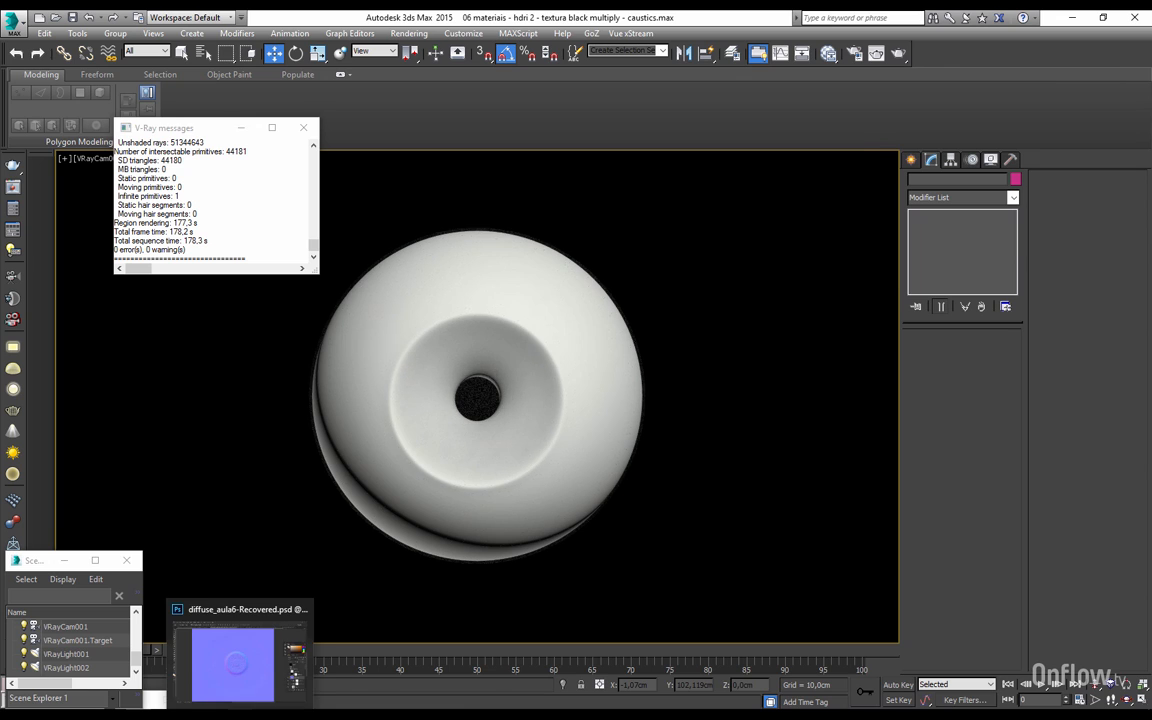
{"action": "left_click", "coordinate": [232, 660]}
{"action": "left_click", "coordinate": [985, 63]}
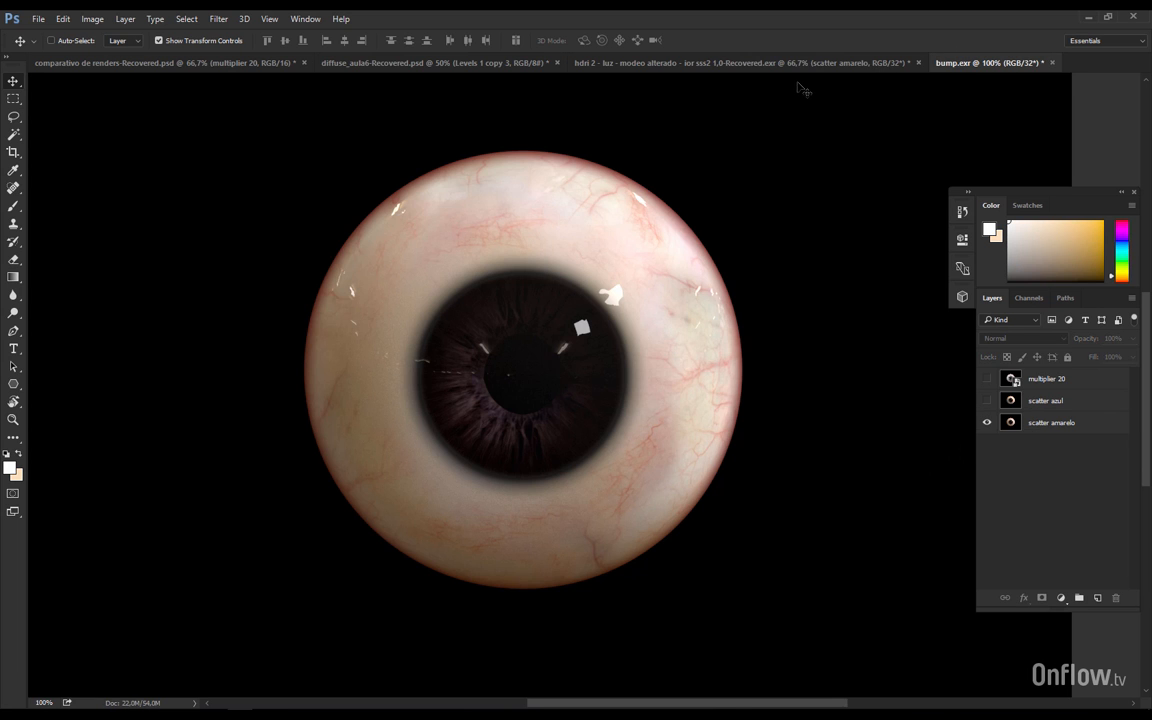
{"action": "key", "text": "Tab"}
{"action": "key", "text": "f"}
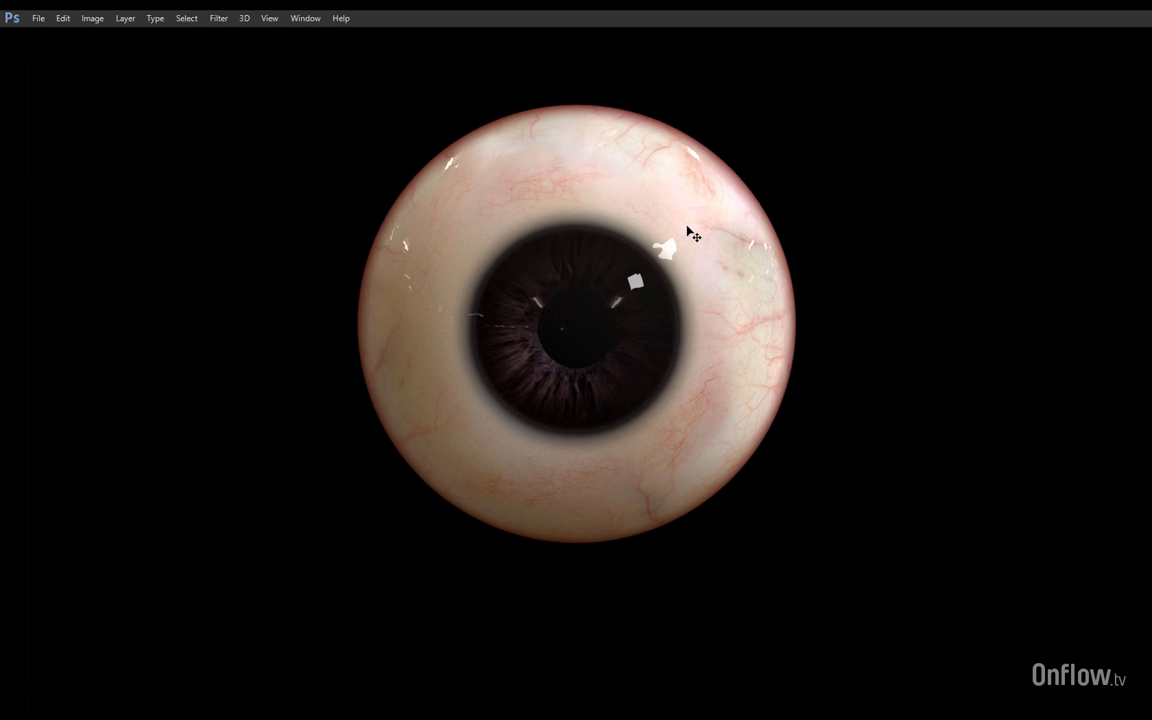
{"action": "key", "text": "f"}
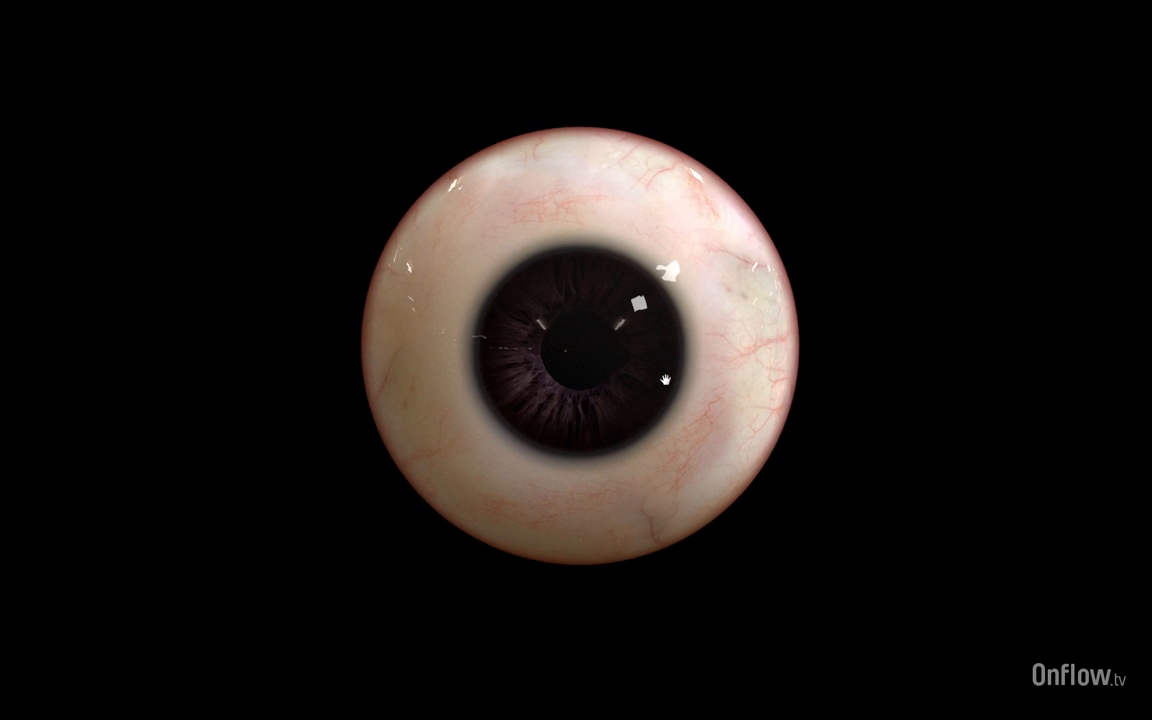
{"action": "left_click_drag", "start_coordinate": [665, 380], "coordinate": [668, 381]}
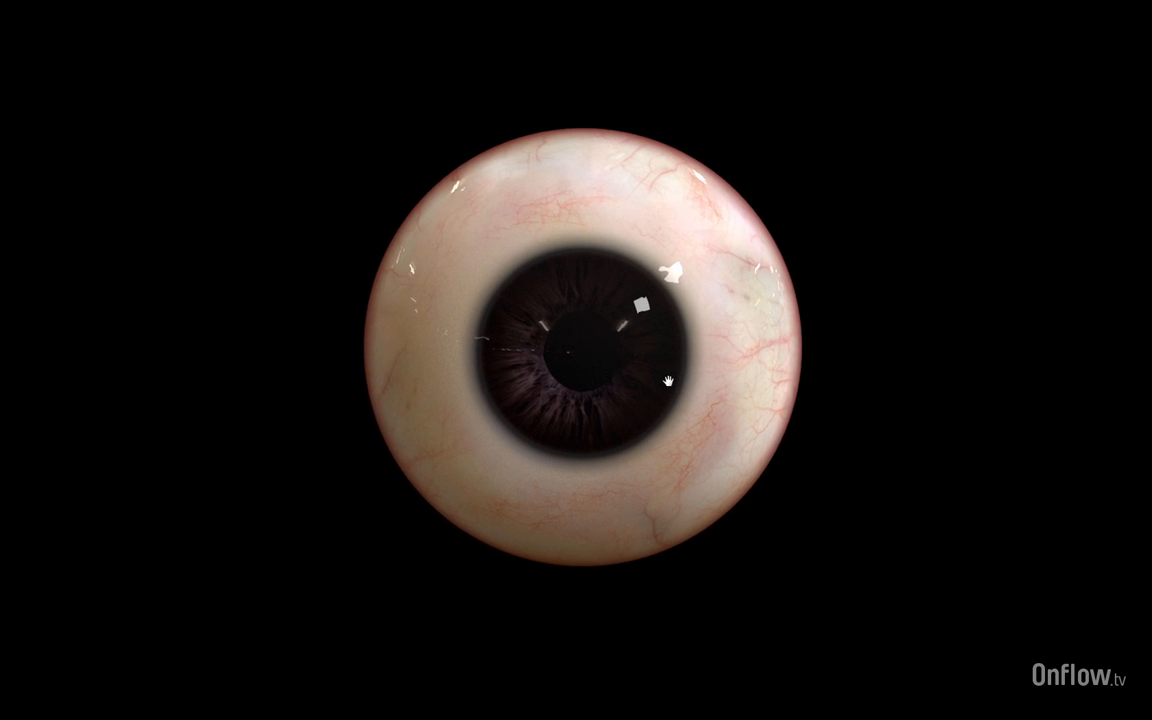
Step: Show the scatter azul layer of bump.exr and view that render in full screen for comparison
{"action": "key", "text": "f"}
{"action": "key", "text": "Tab"}
{"action": "left_click", "coordinate": [986, 402]}
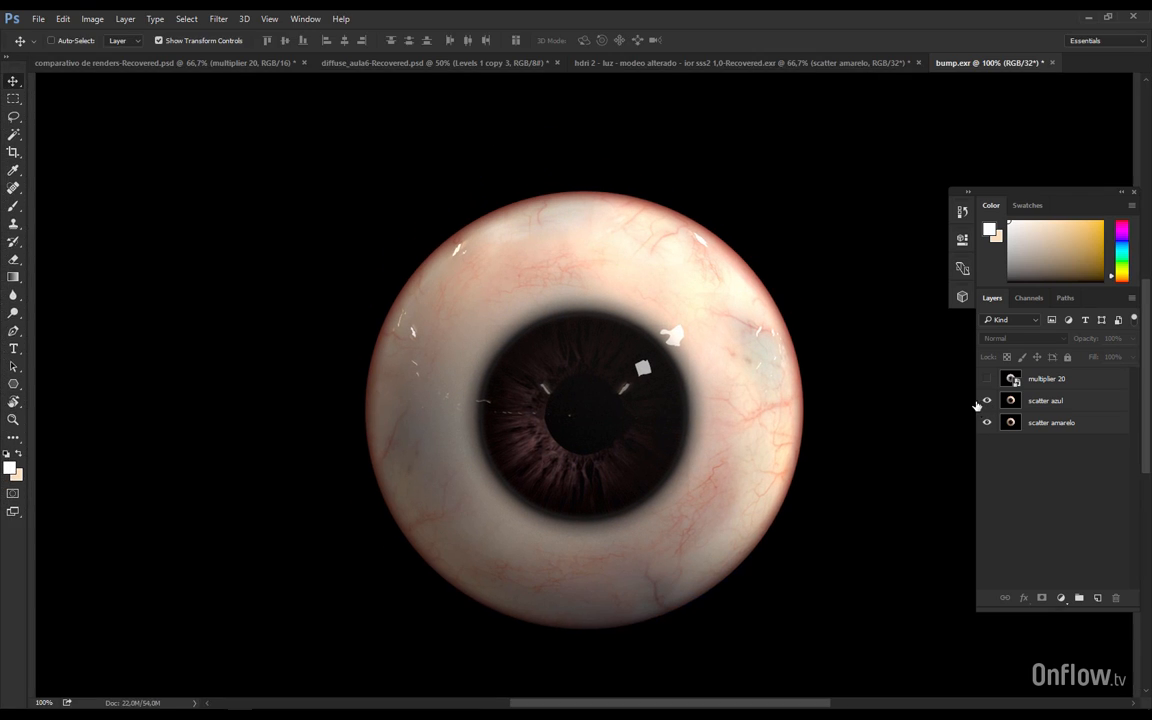
{"action": "key", "text": "Tab"}
{"action": "key", "text": "f"}
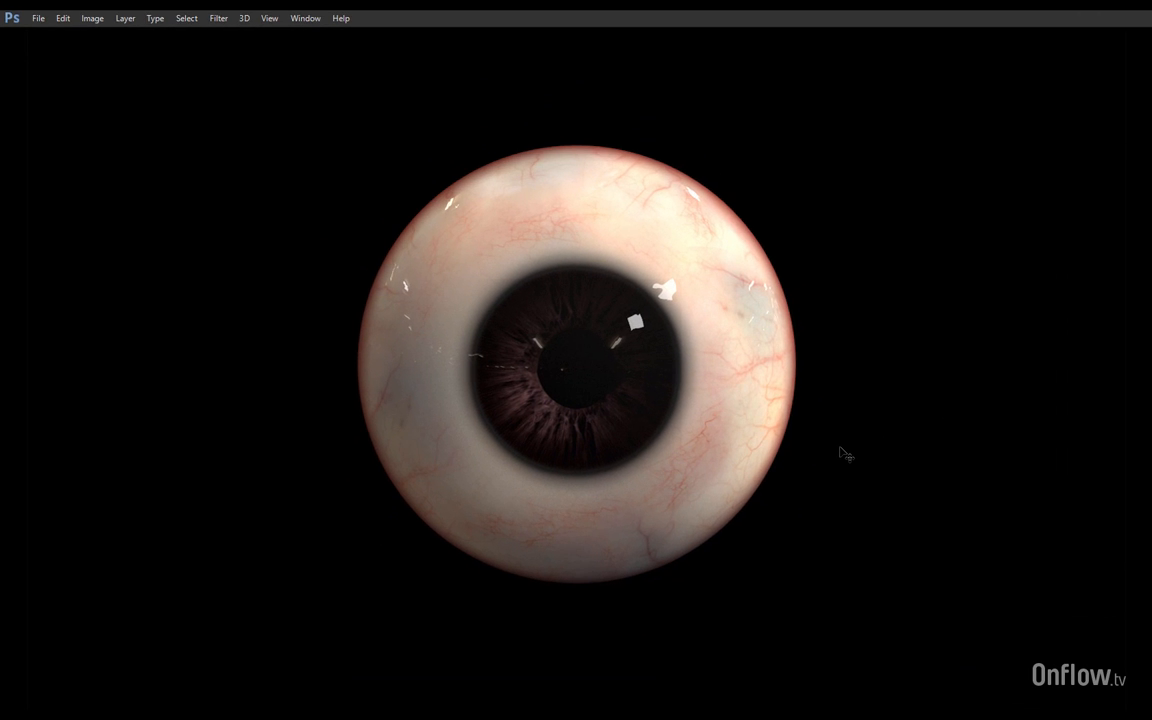
{"action": "key", "text": "f"}
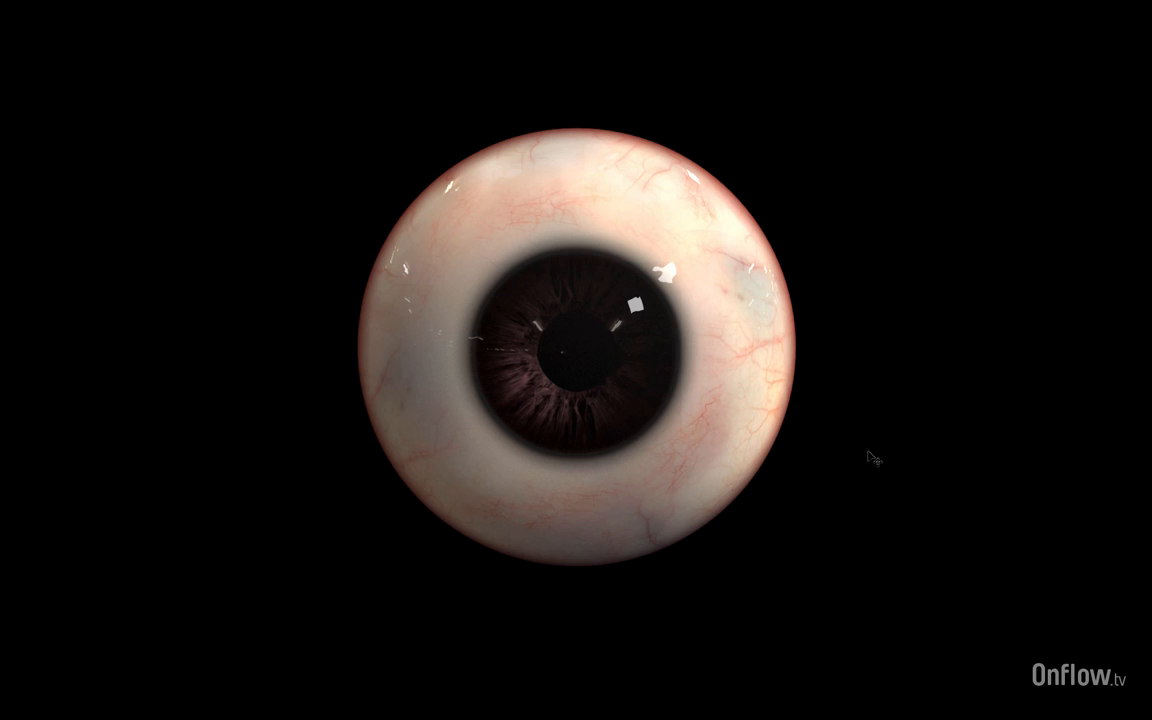